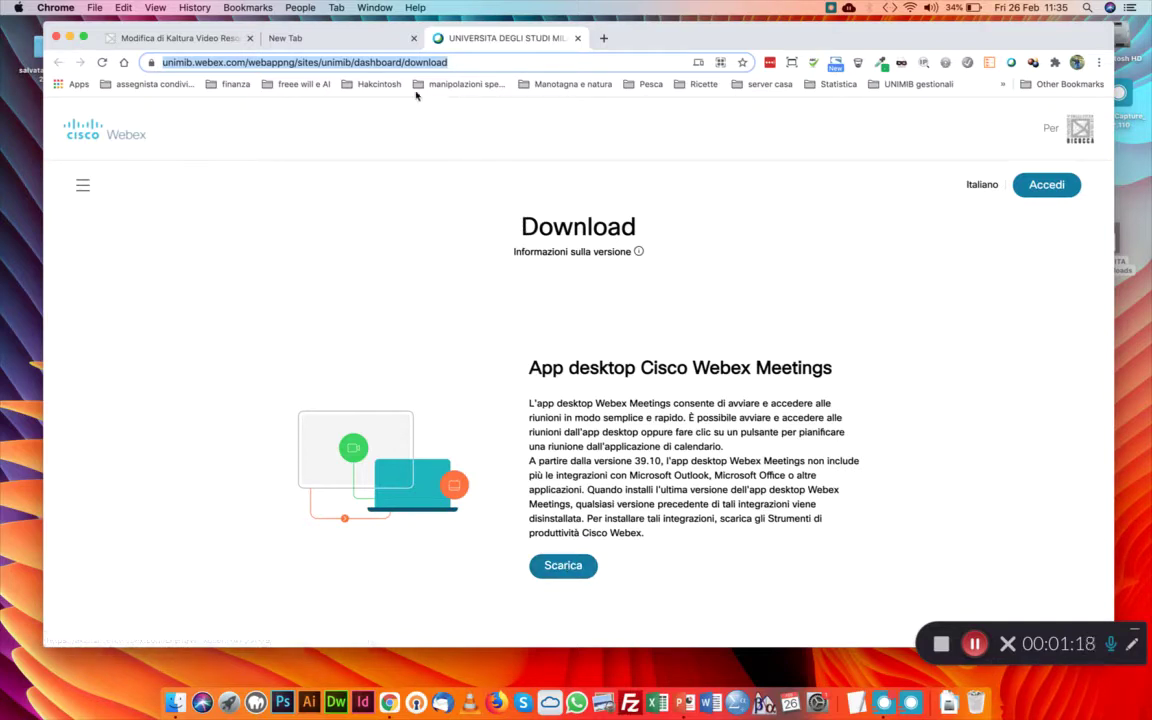
Download the Cisco Webex Meetings desktop installer webexapp.dmg from the unimib Webex Download page
left_click(563, 566)
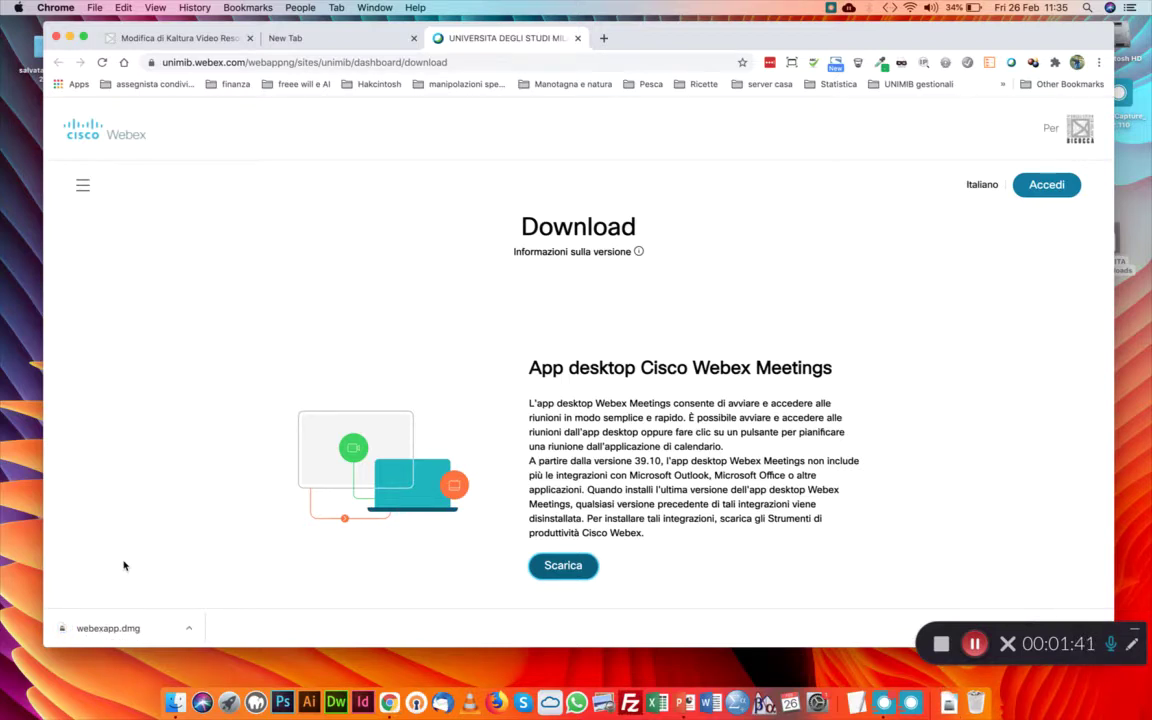
left_click(974, 643)
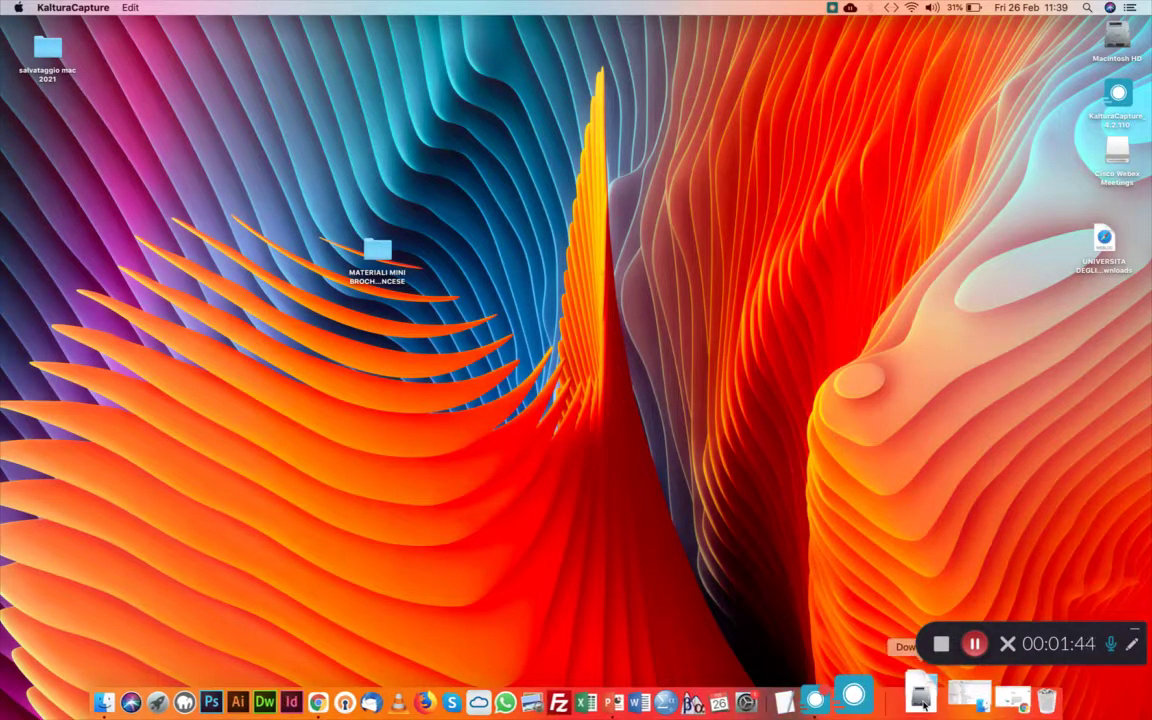
Open the downloaded webexapp.dmg and launch the Cisco Webex Meetings.pkg installer
left_click(922, 697)
left_click(400, 135)
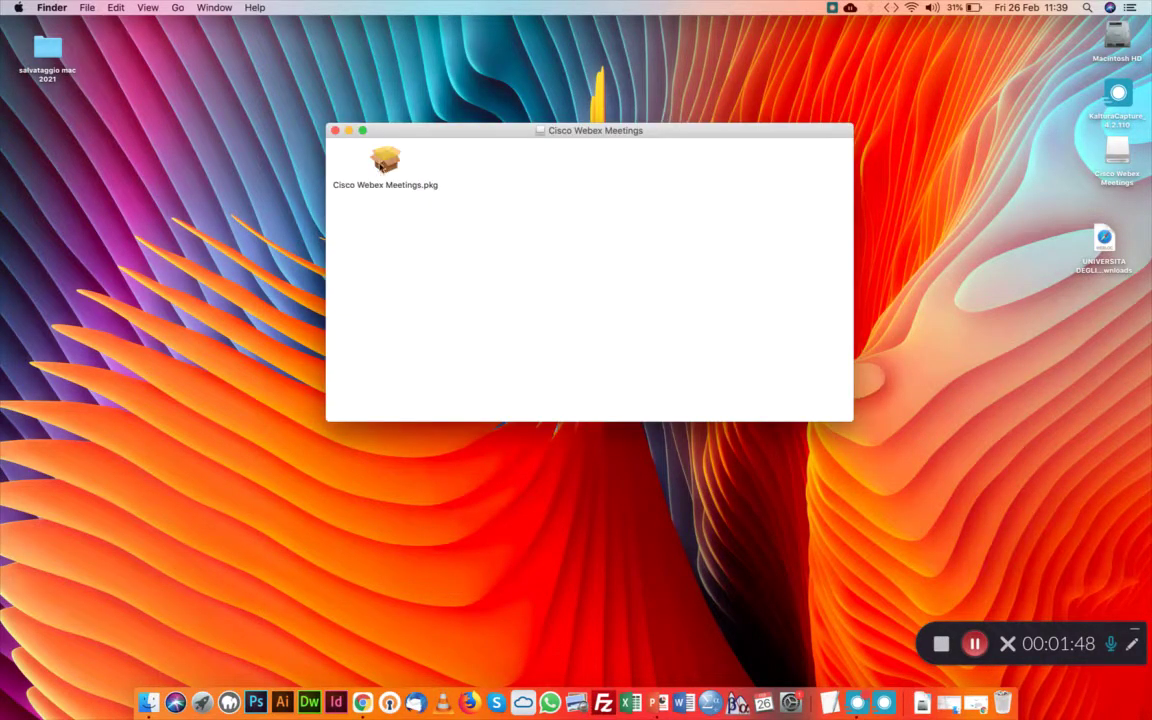
double_click(377, 167)
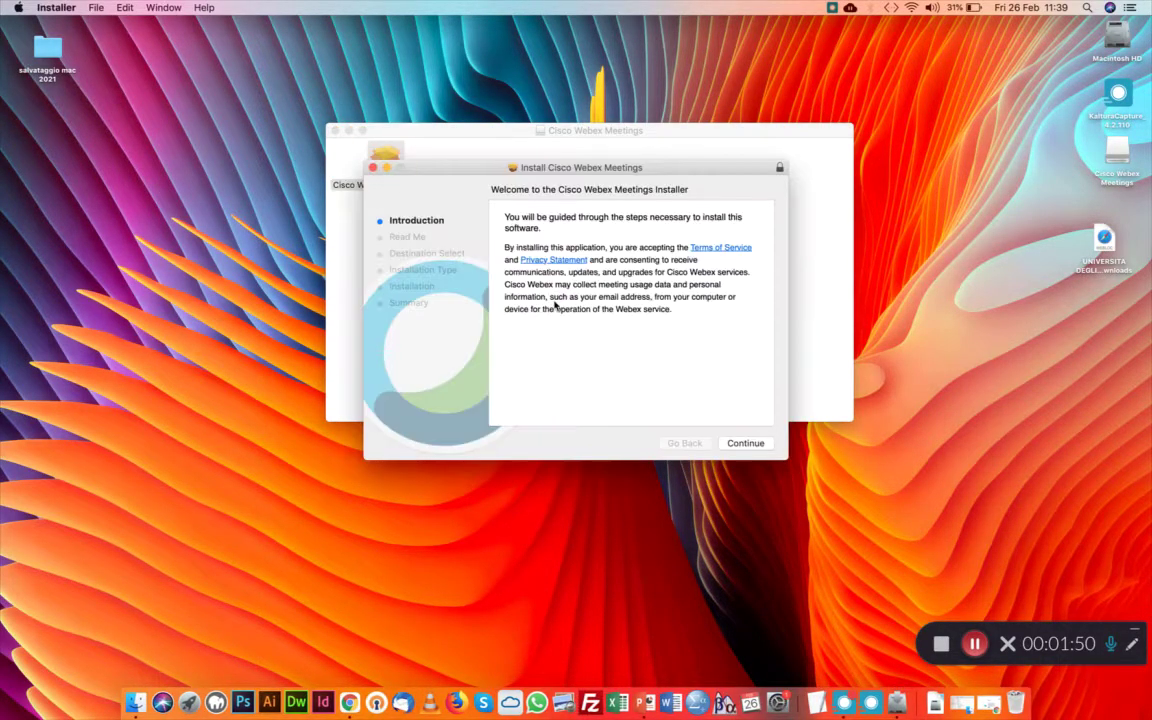
Continue through the installer, authorize with the admin password, and close it after success
left_click(753, 444)
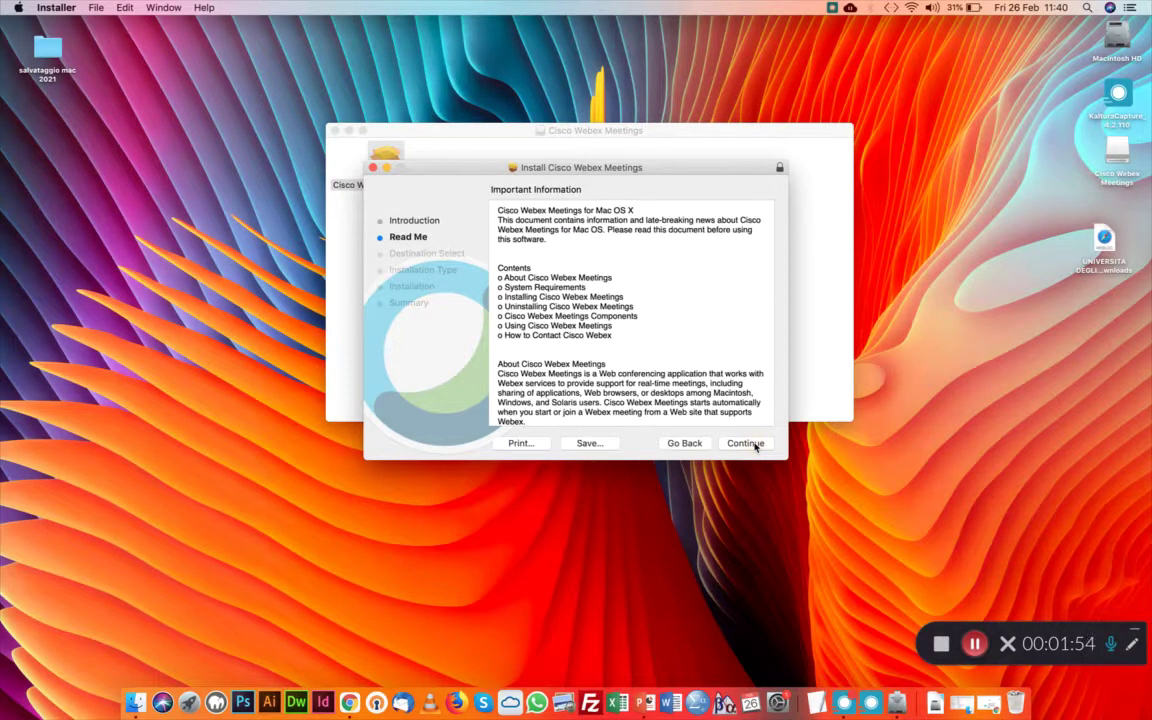
left_click(753, 444)
left_click(753, 444)
type("••••••••••")
key("Return")
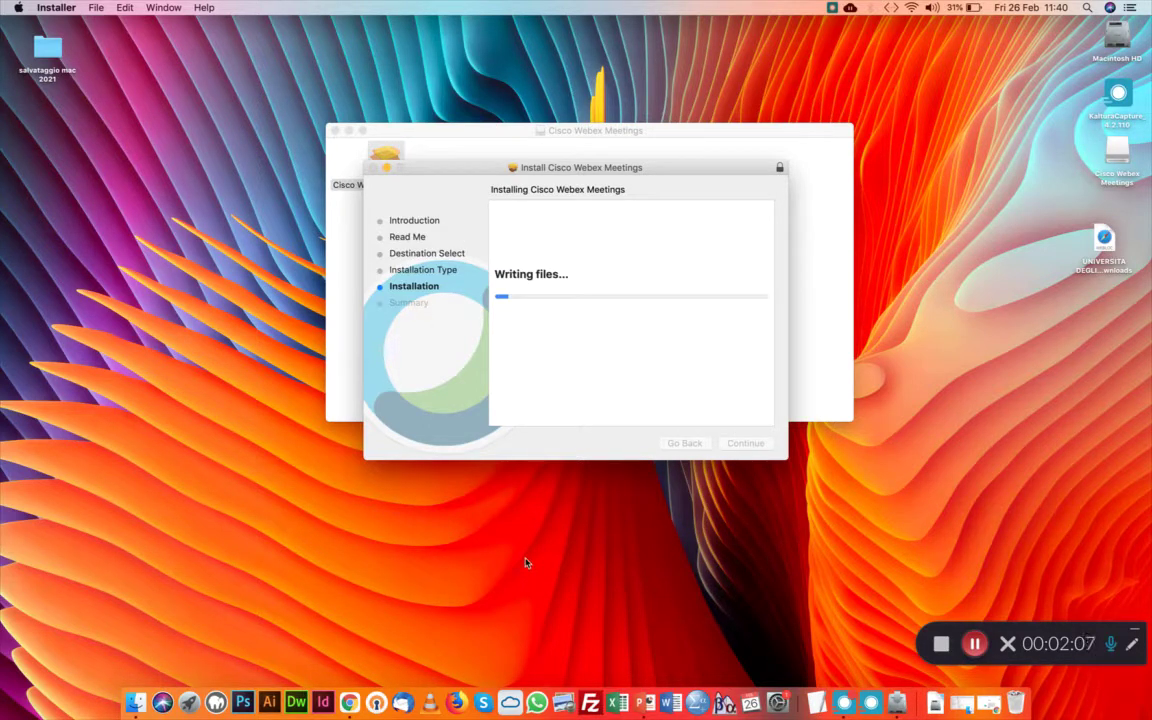
left_click(974, 643)
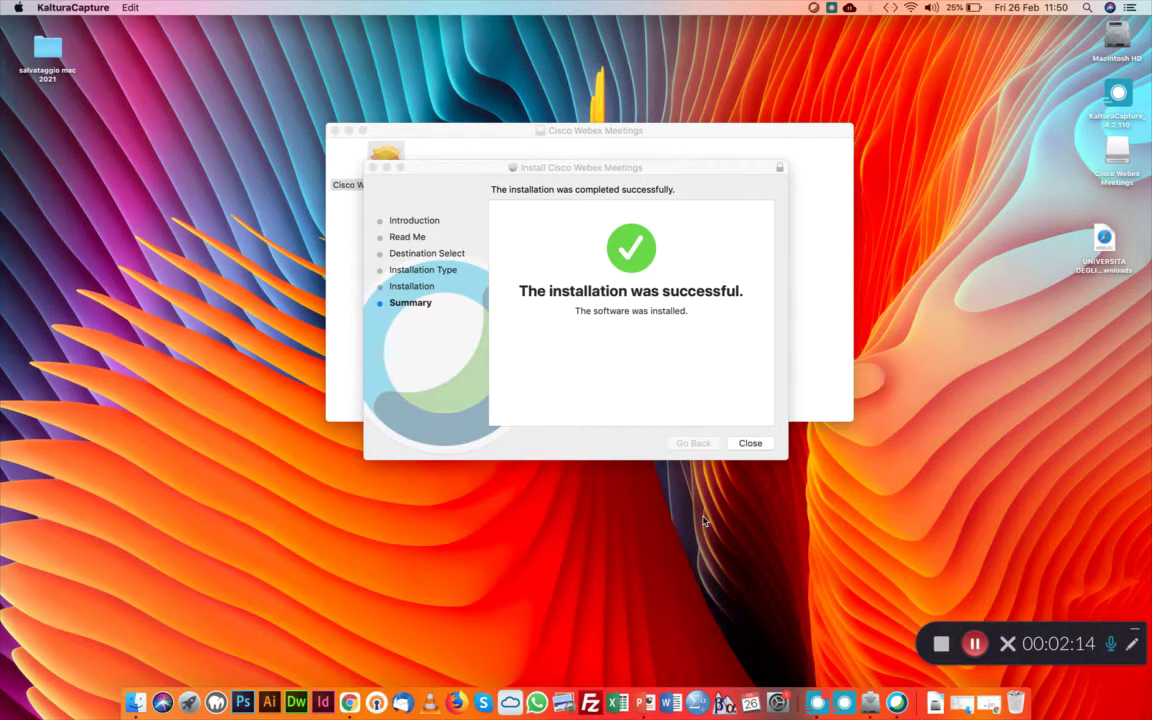
left_click(750, 443)
Trash the installer, quit the old running Webex app, and relaunch the new Webex Meetings
left_click(648, 248)
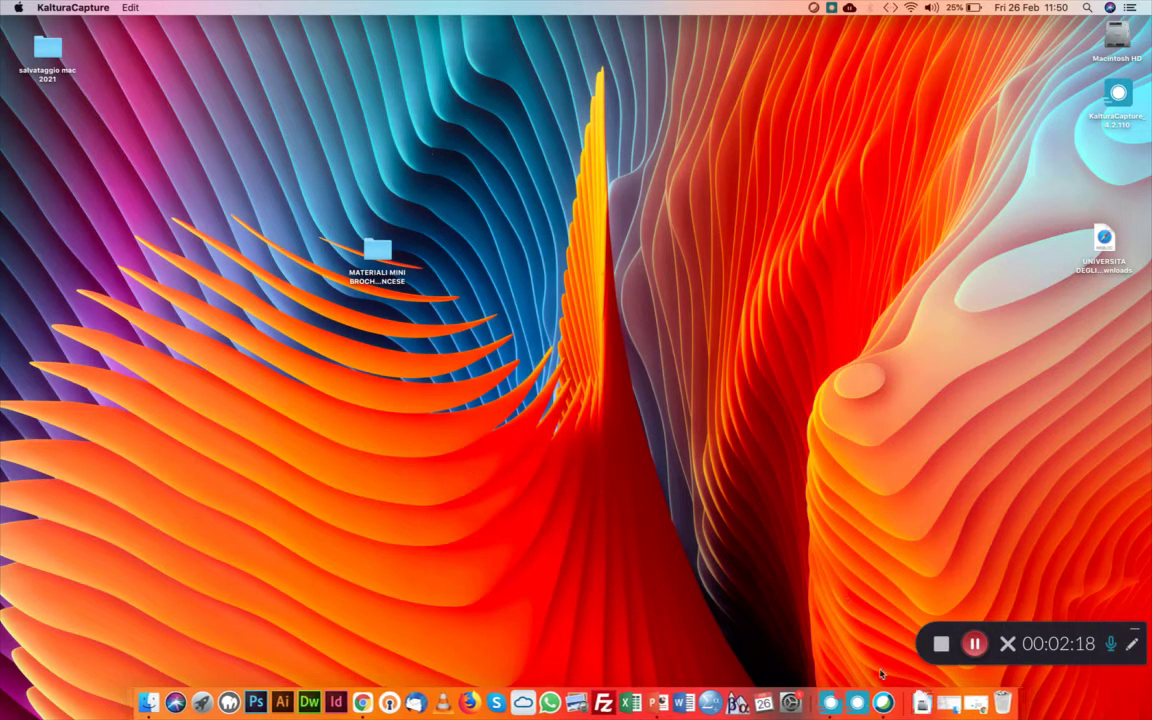
right_click(885, 690)
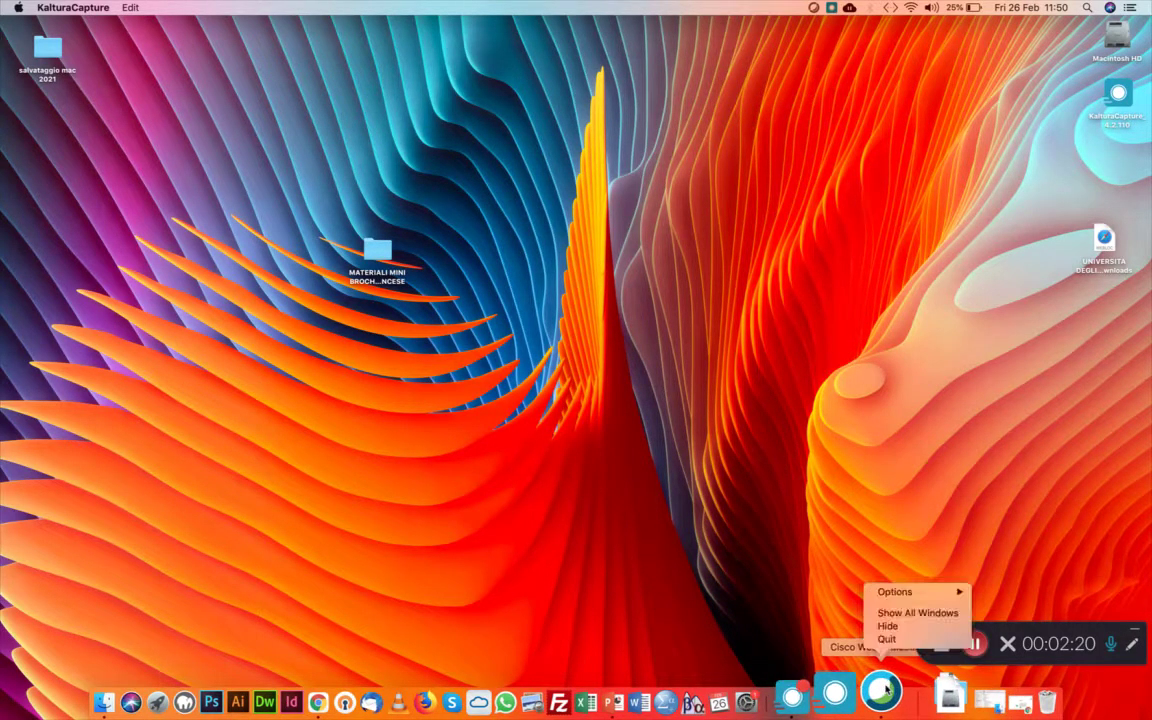
left_click(886, 638)
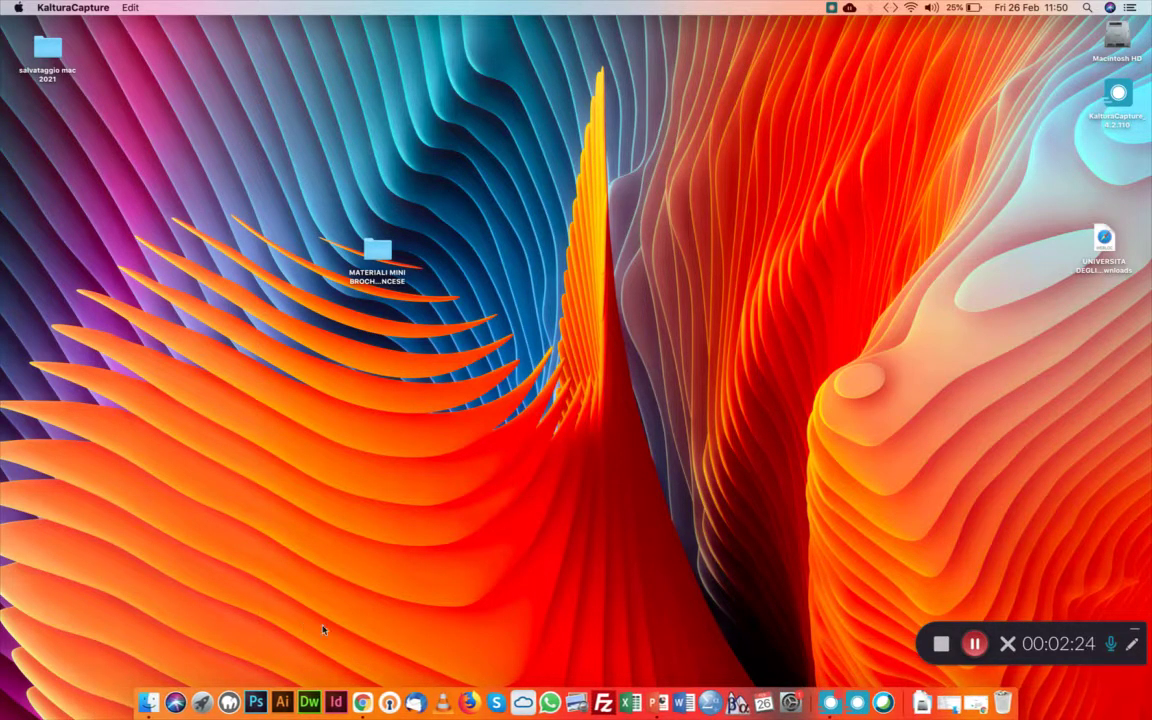
left_click(884, 700)
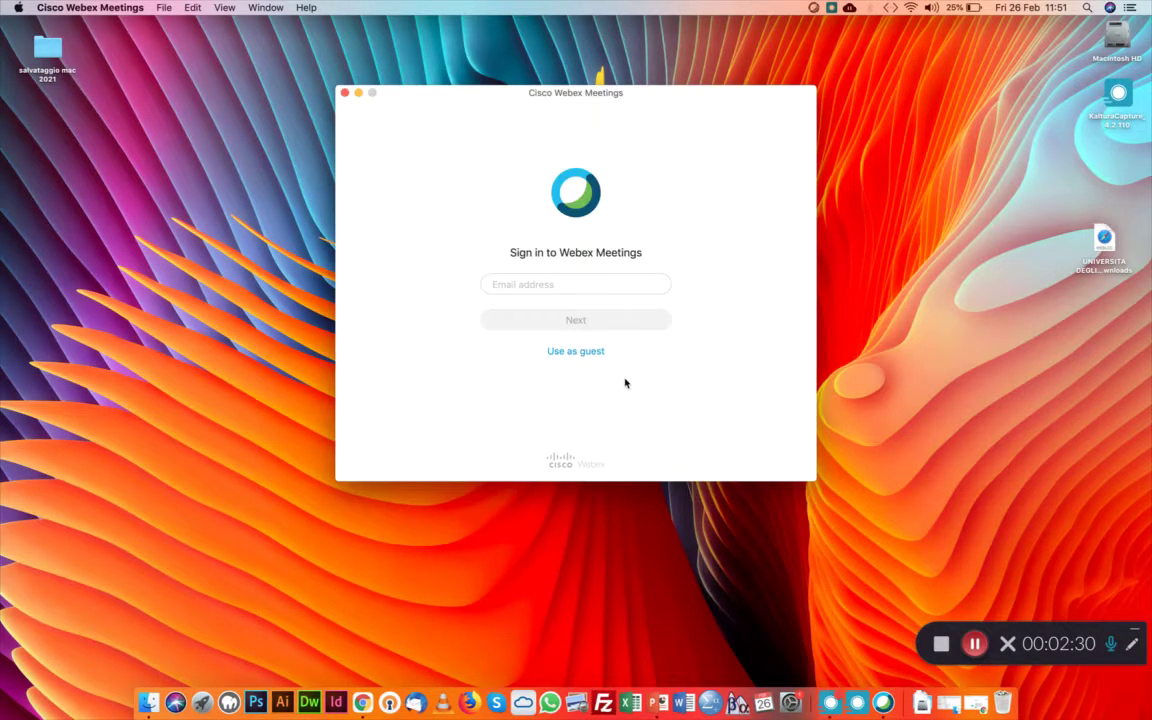
Enter the university e-mail address at the Webex sign-in prompt
left_click(530, 283)
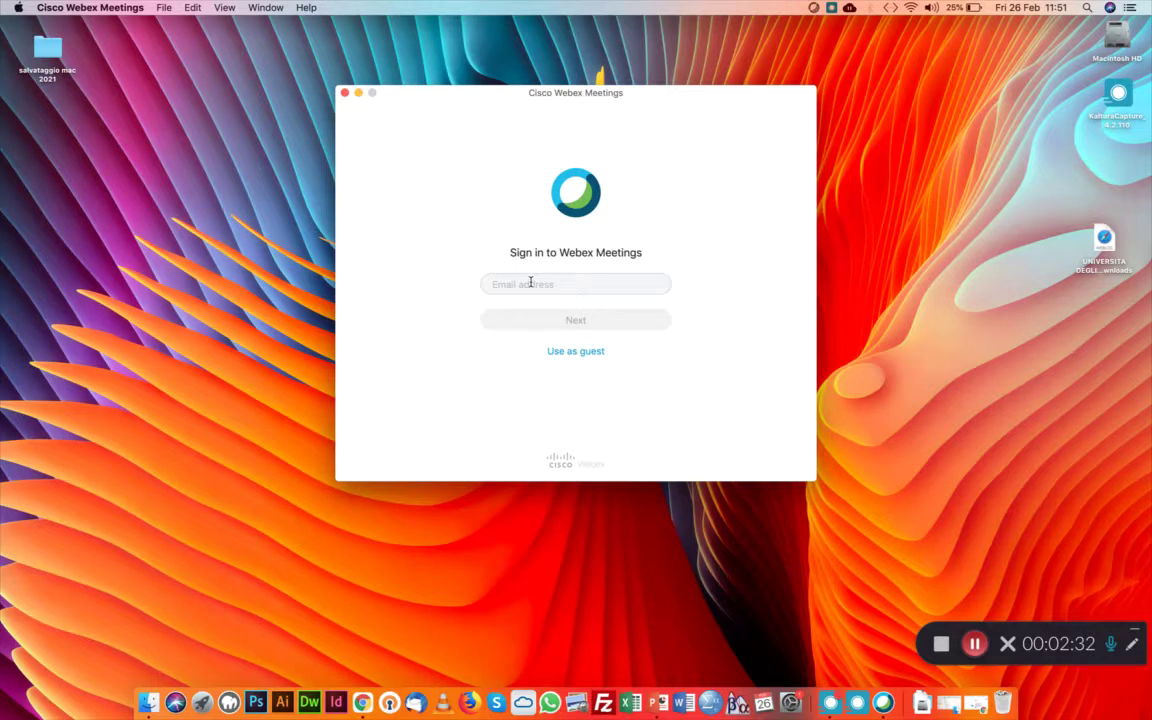
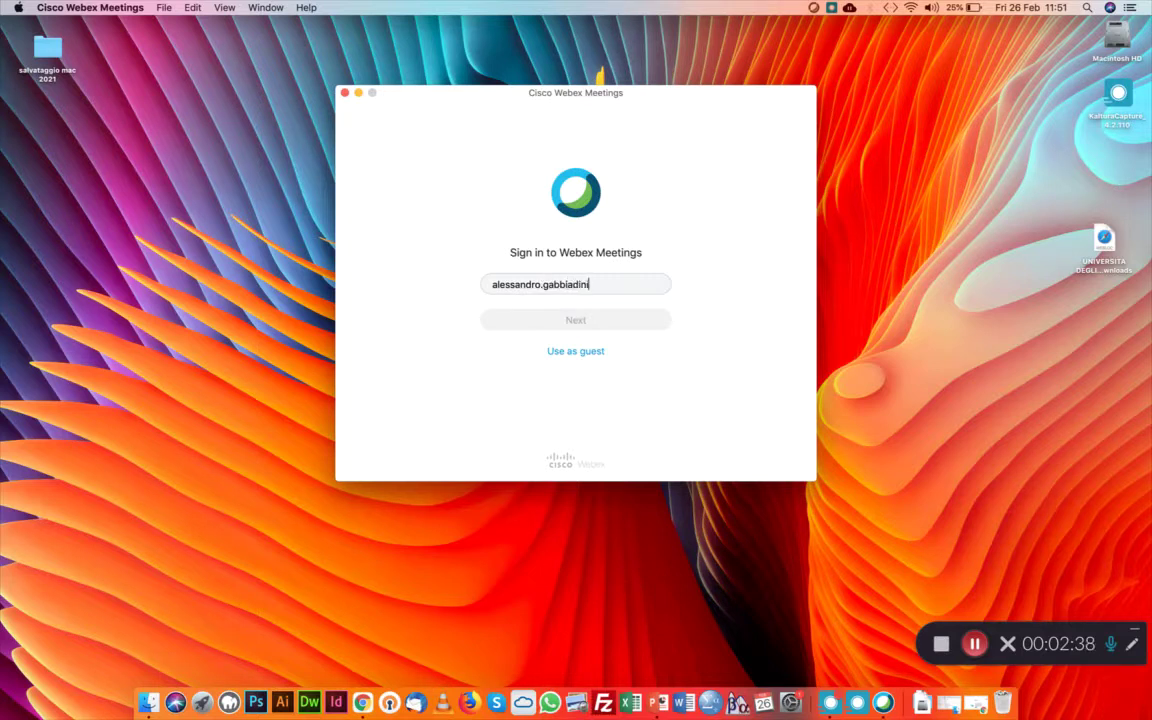
key("Return")
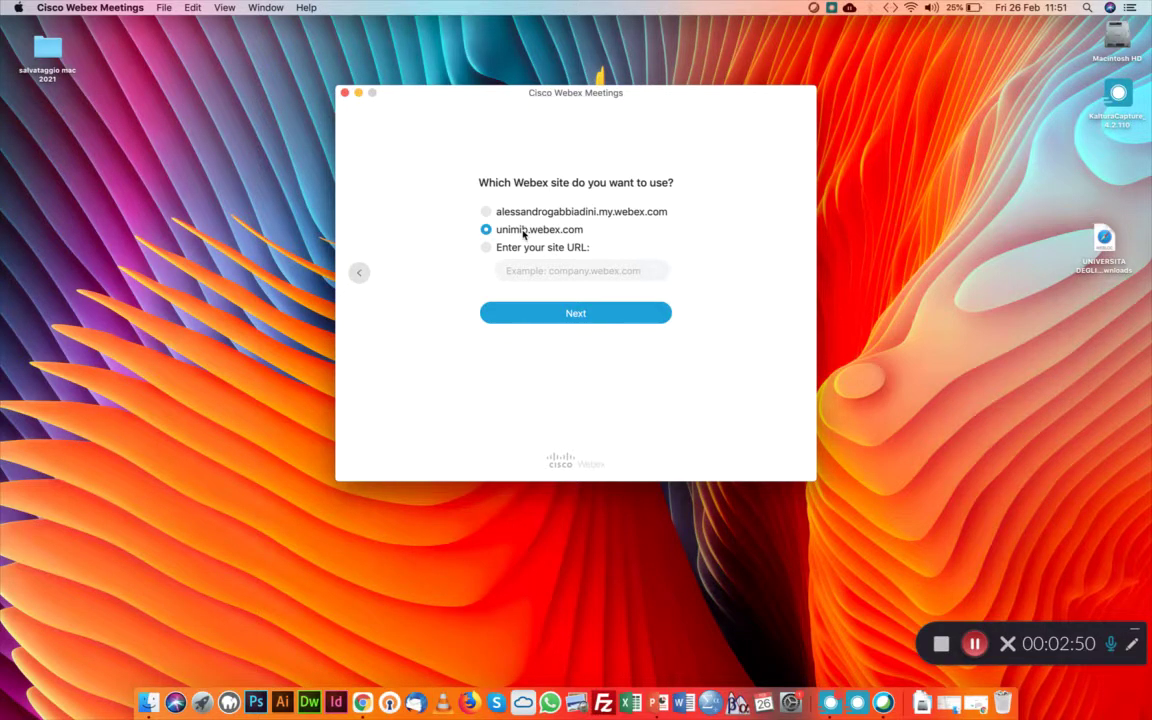
Confirm unimib.webex.com and submit the CAS username and password
left_click(577, 314)
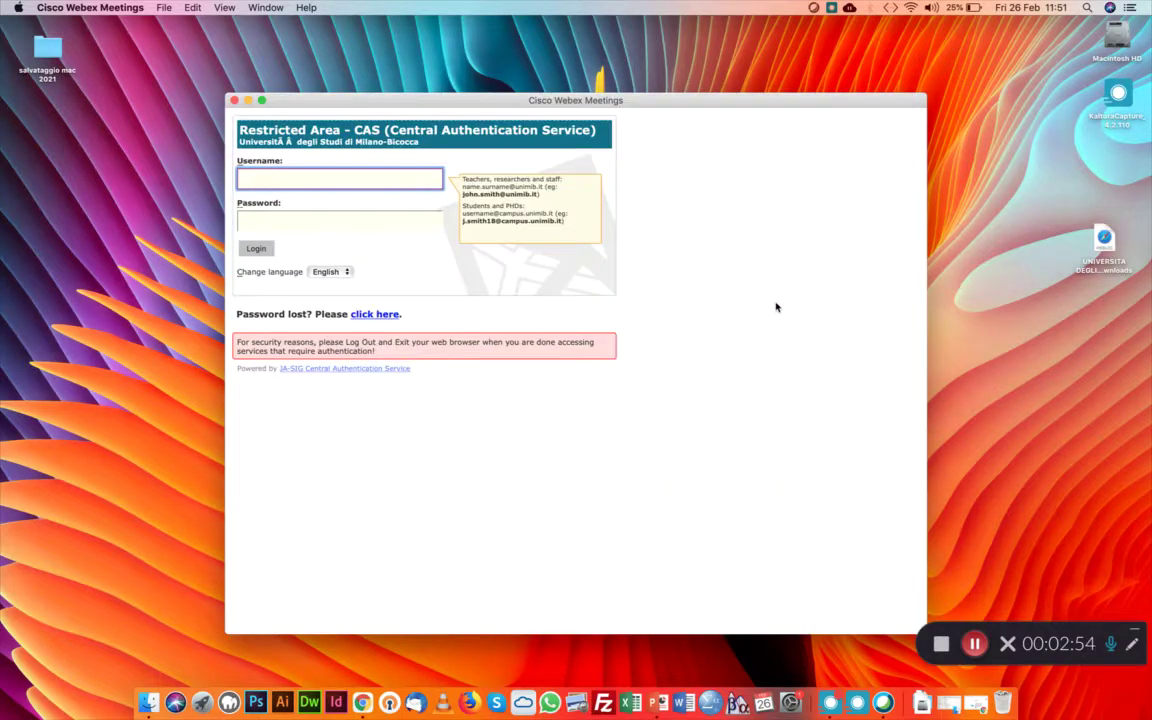
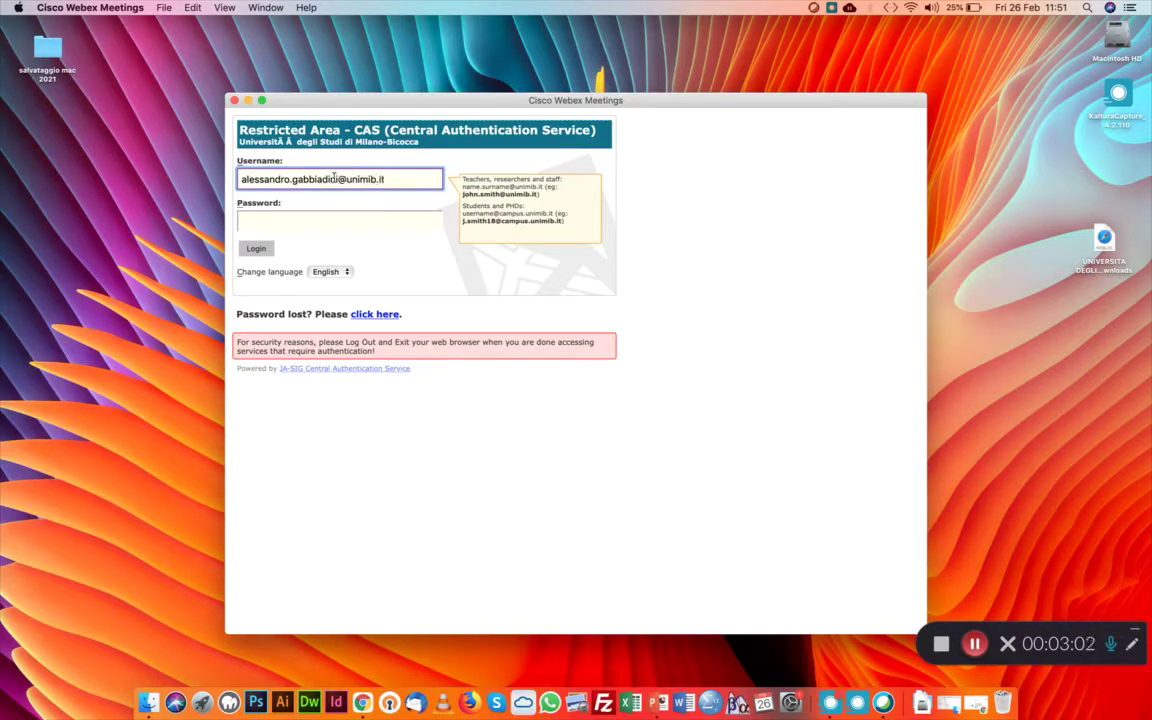
left_click(318, 220)
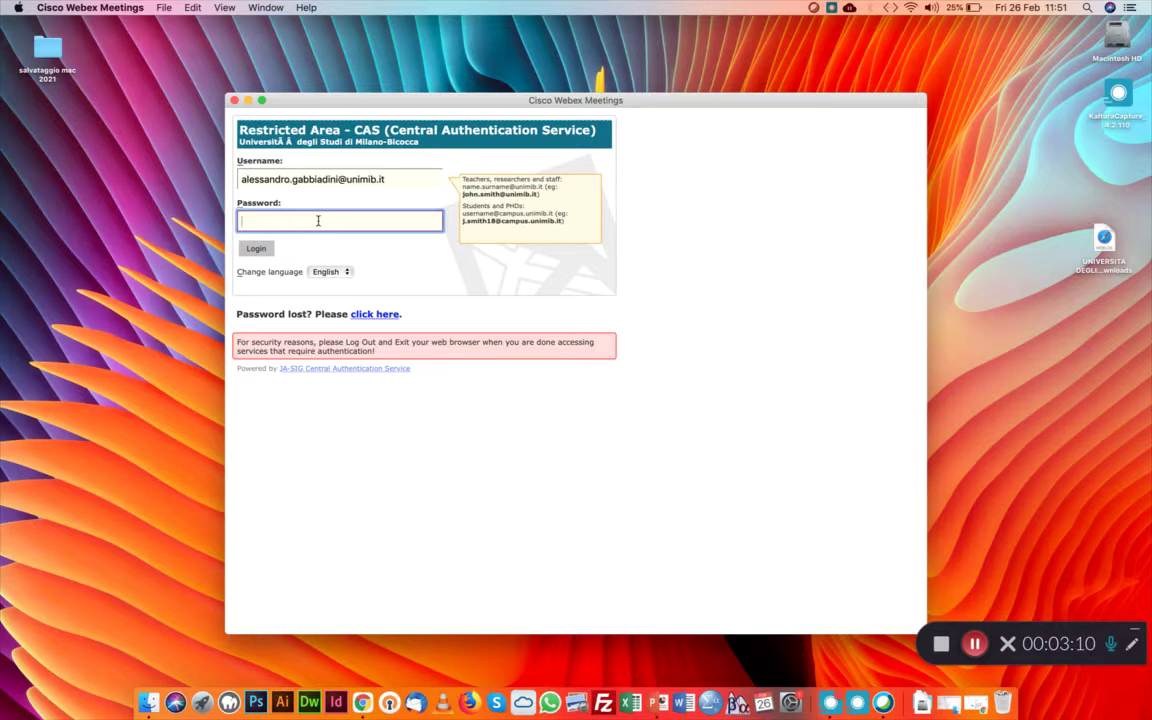
type("••••")
key("Return")
Retype the password after the wrong-password error and retry the CAS login
left_click(278, 221)
type("••••••••")
left_click(257, 266)
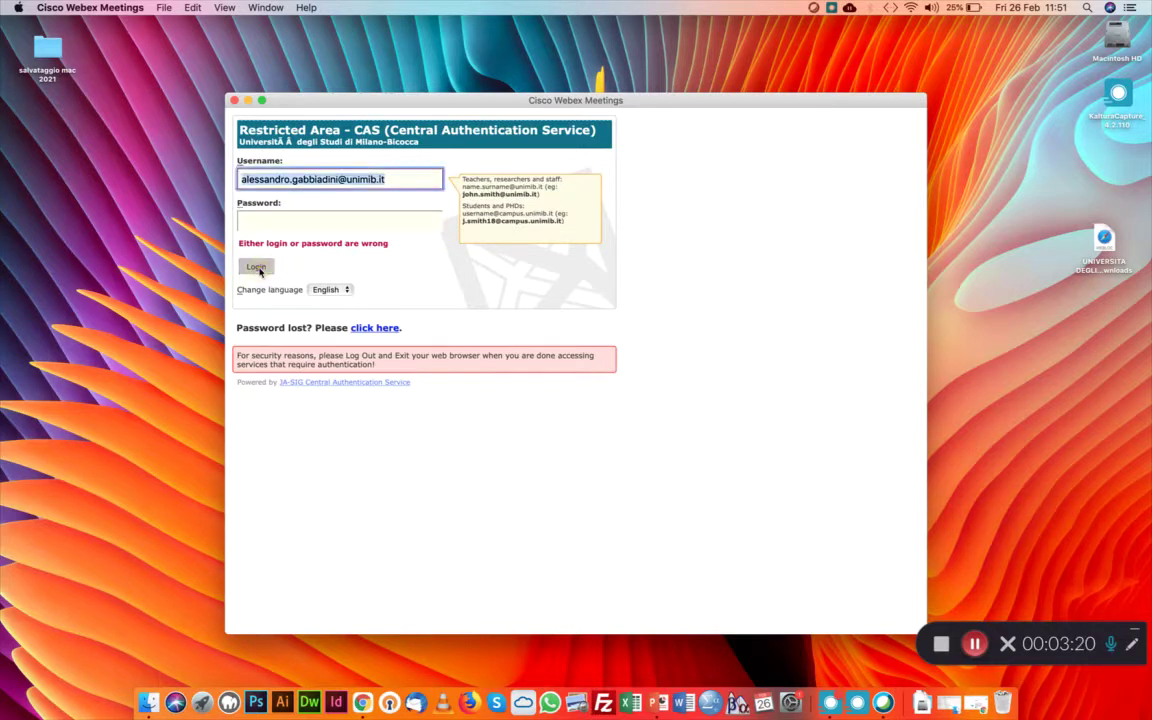
left_click(334, 219)
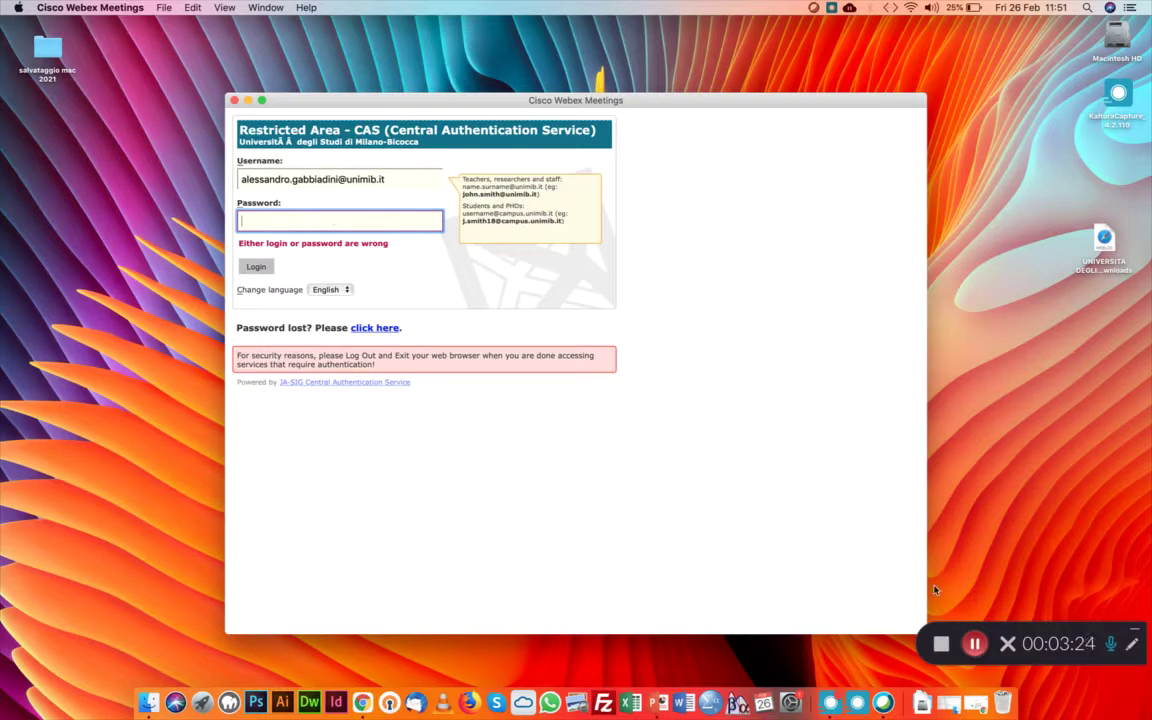
left_click(975, 644)
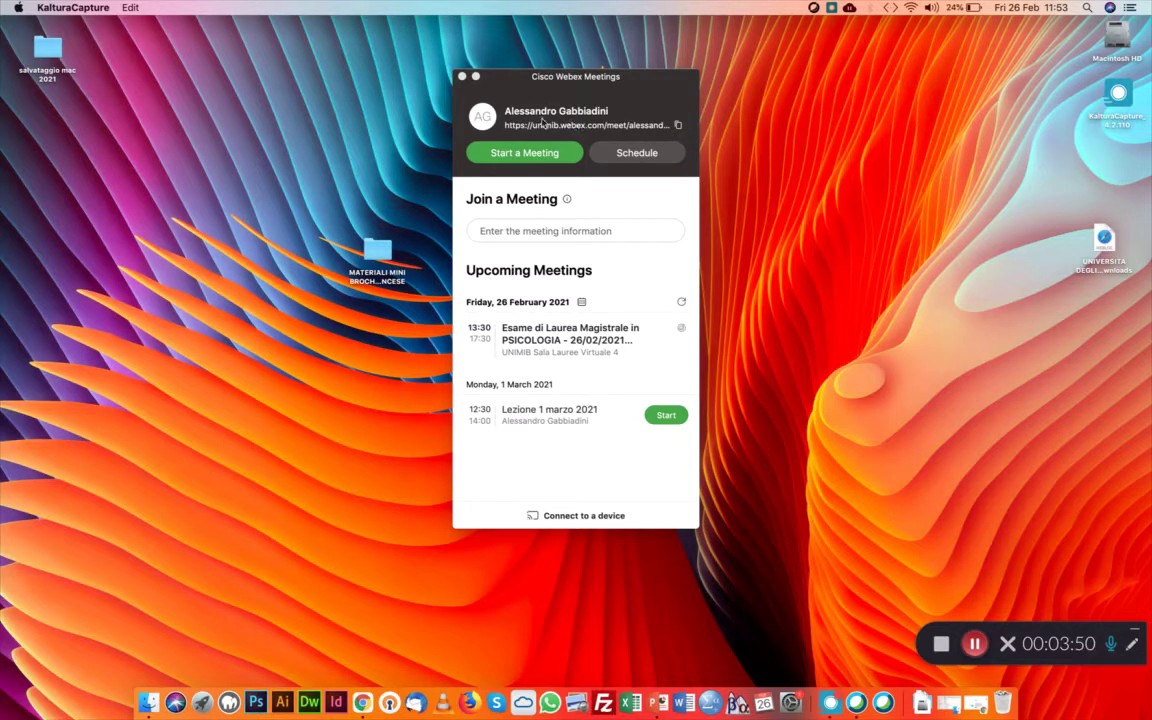
Copy the personal room link and open the Personal Room preview with audio on, video off
left_click(678, 127)
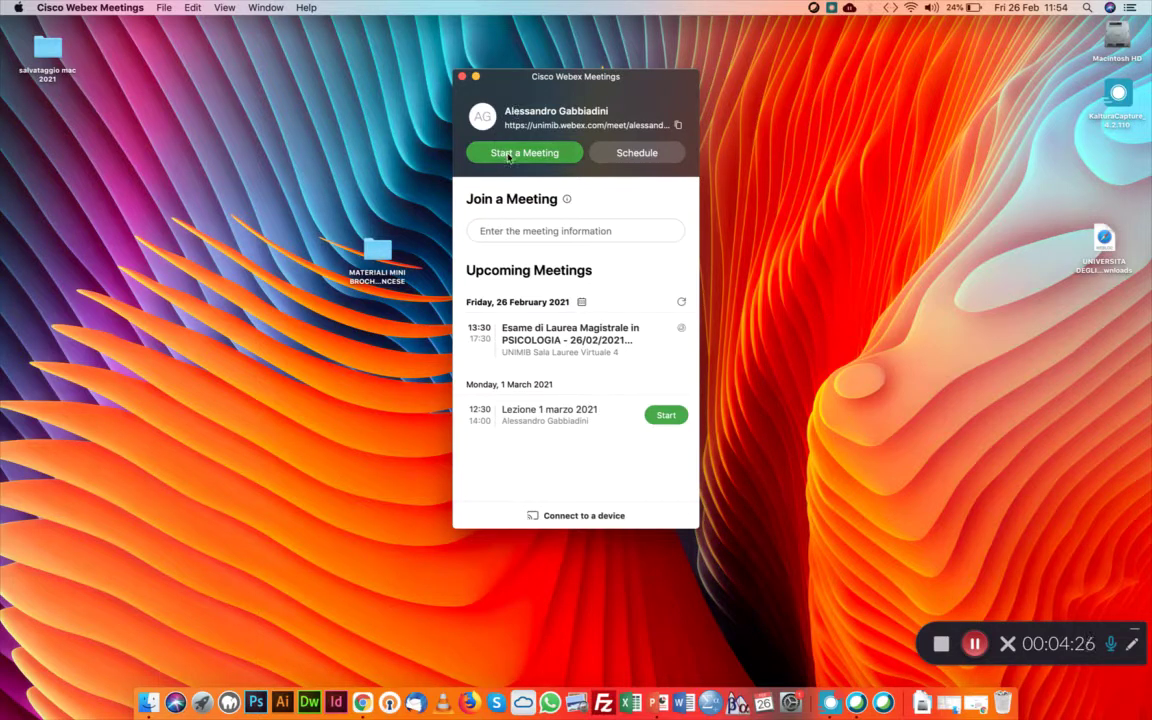
left_click(549, 153)
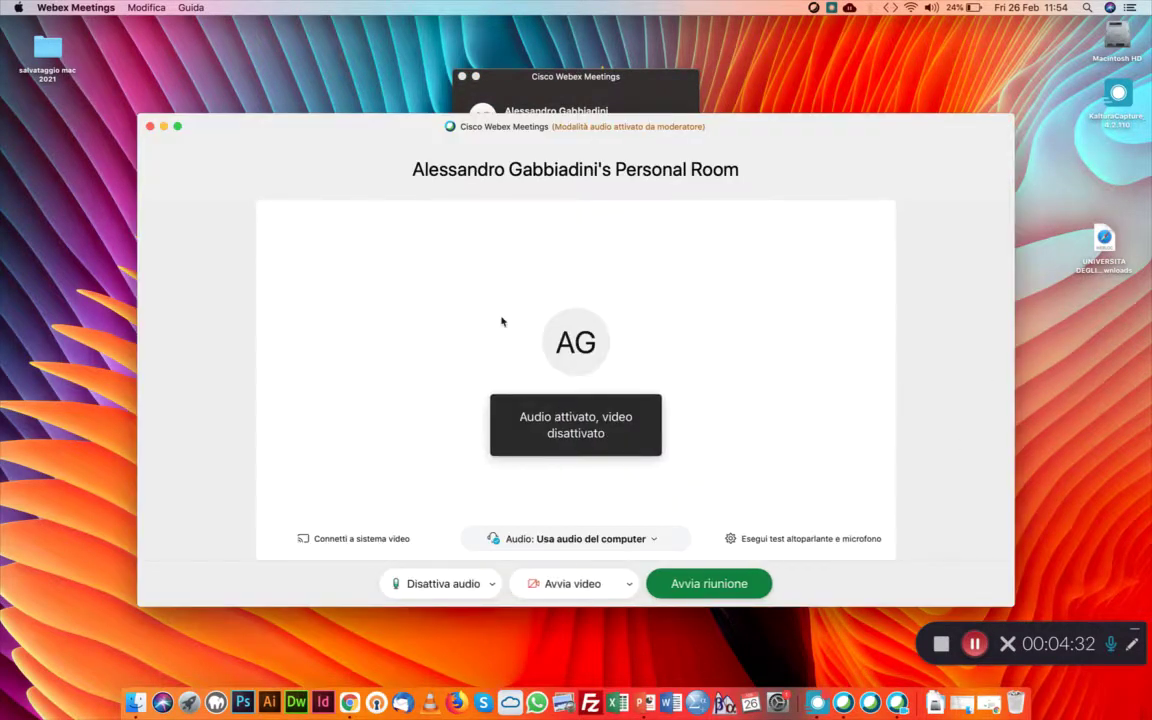
Start the Personal Room meeting, end it for everyone, and close Webex Meetings
left_click(722, 589)
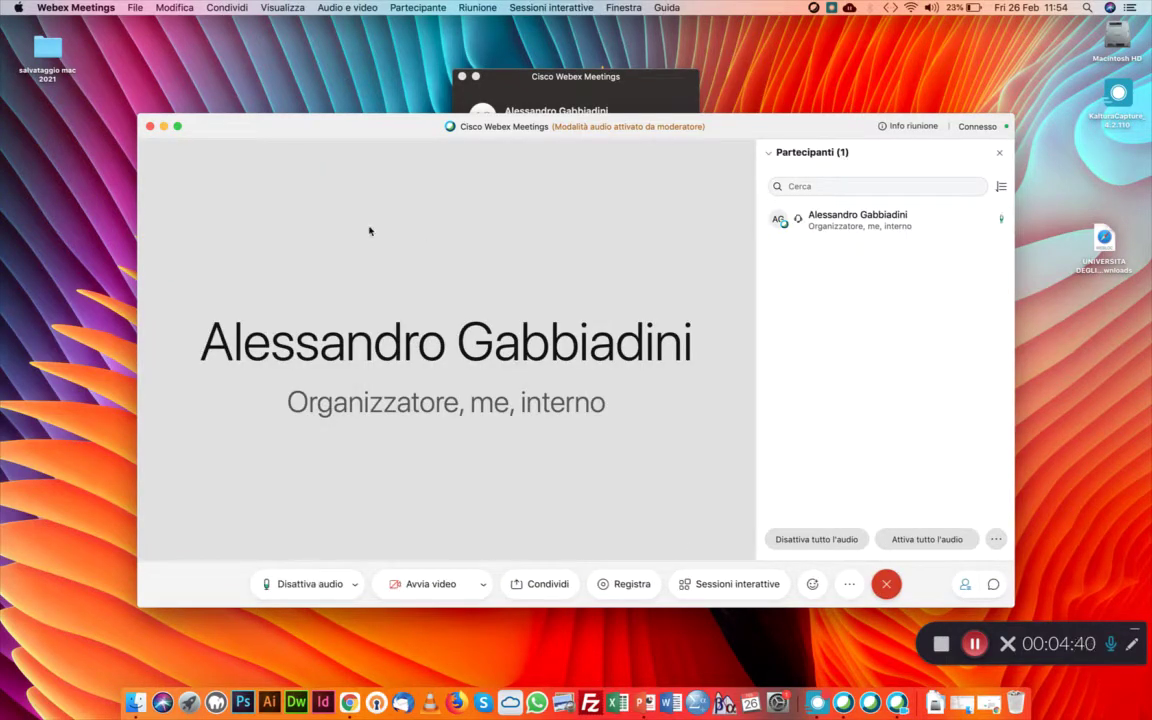
left_click(148, 126)
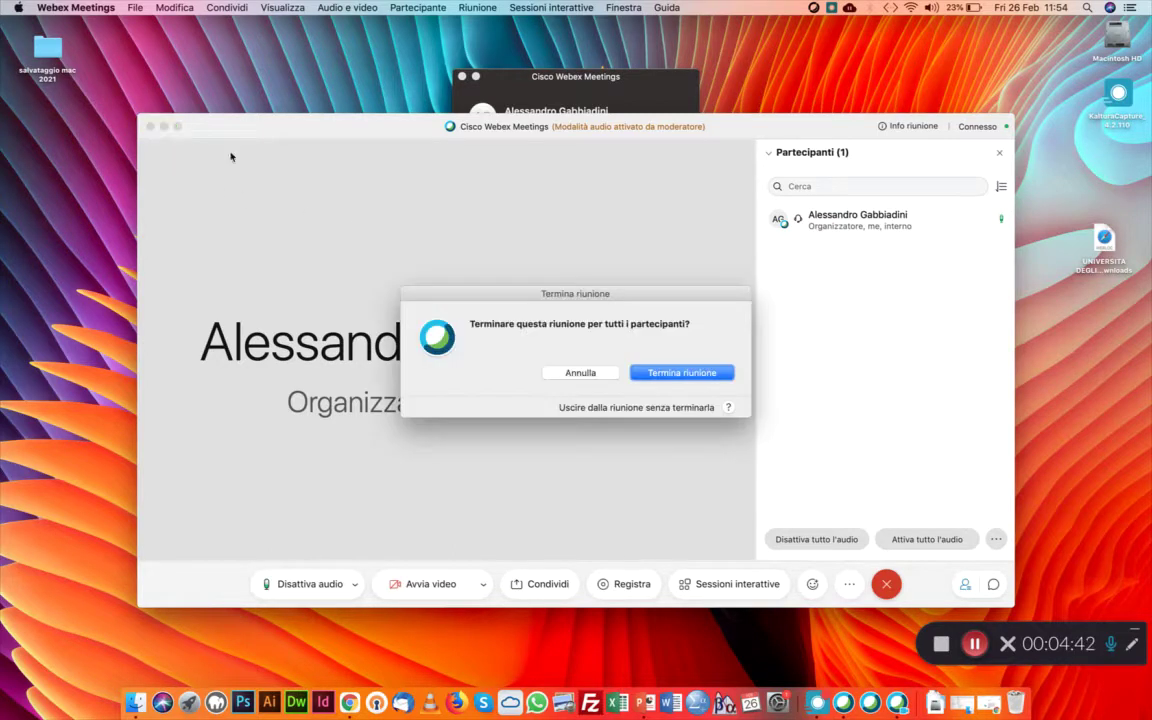
left_click(670, 372)
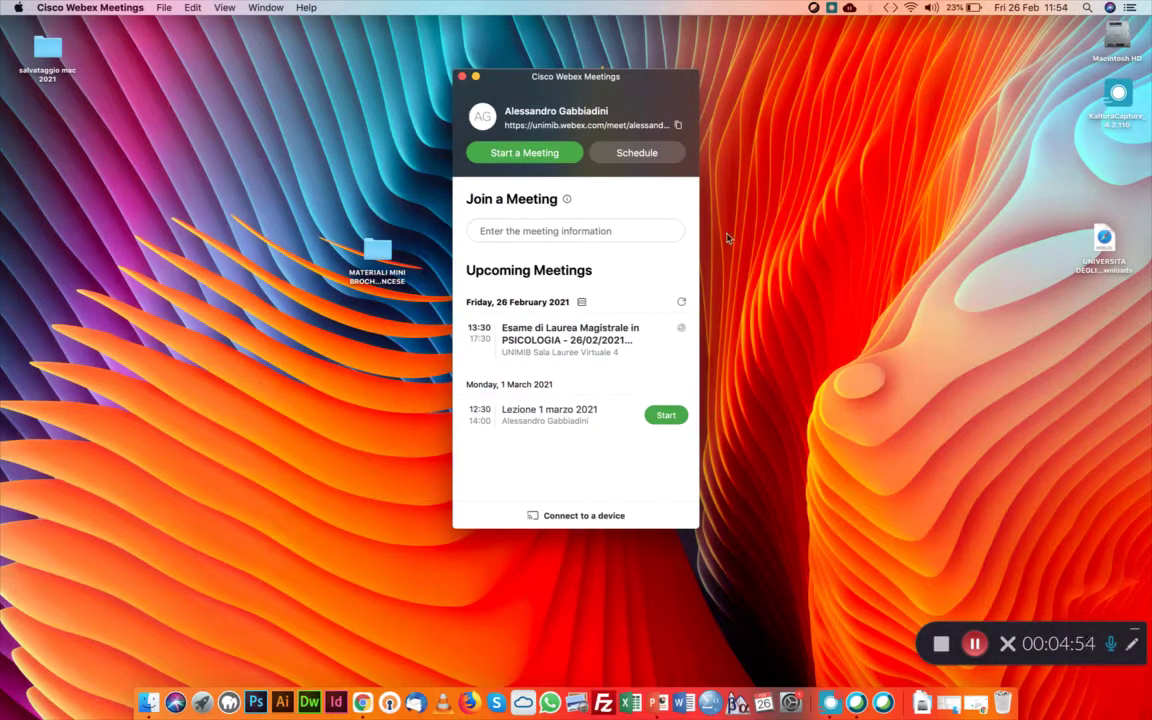
left_click(462, 77)
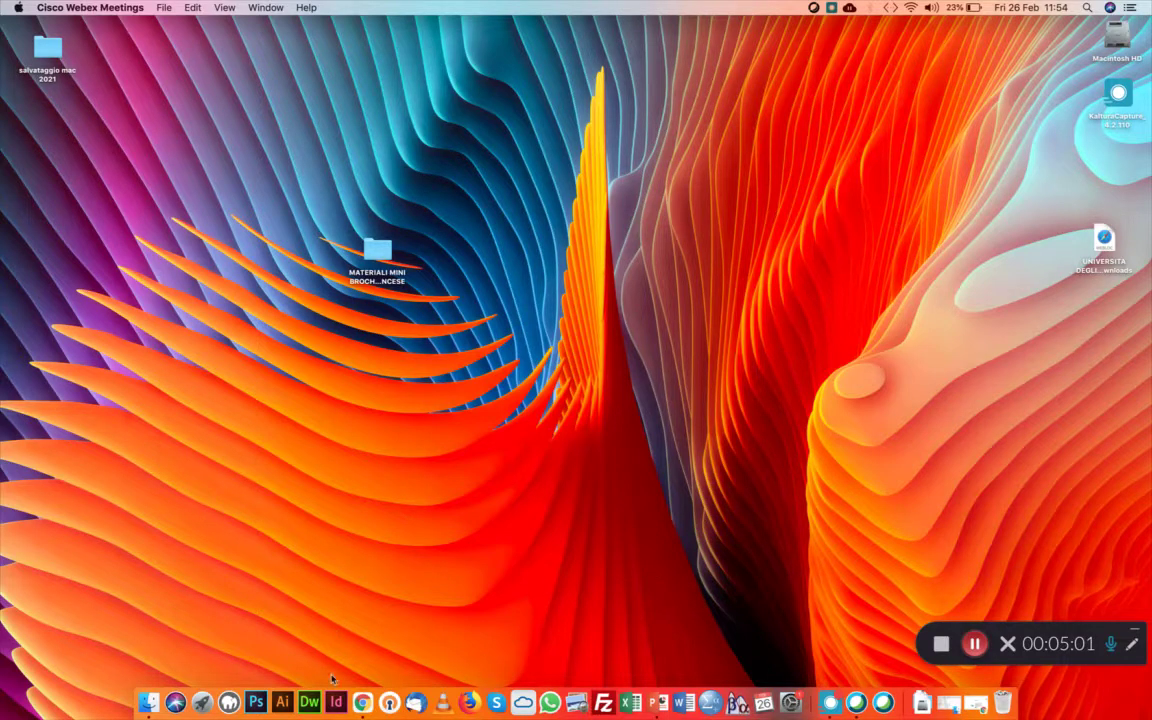
left_click(362, 703)
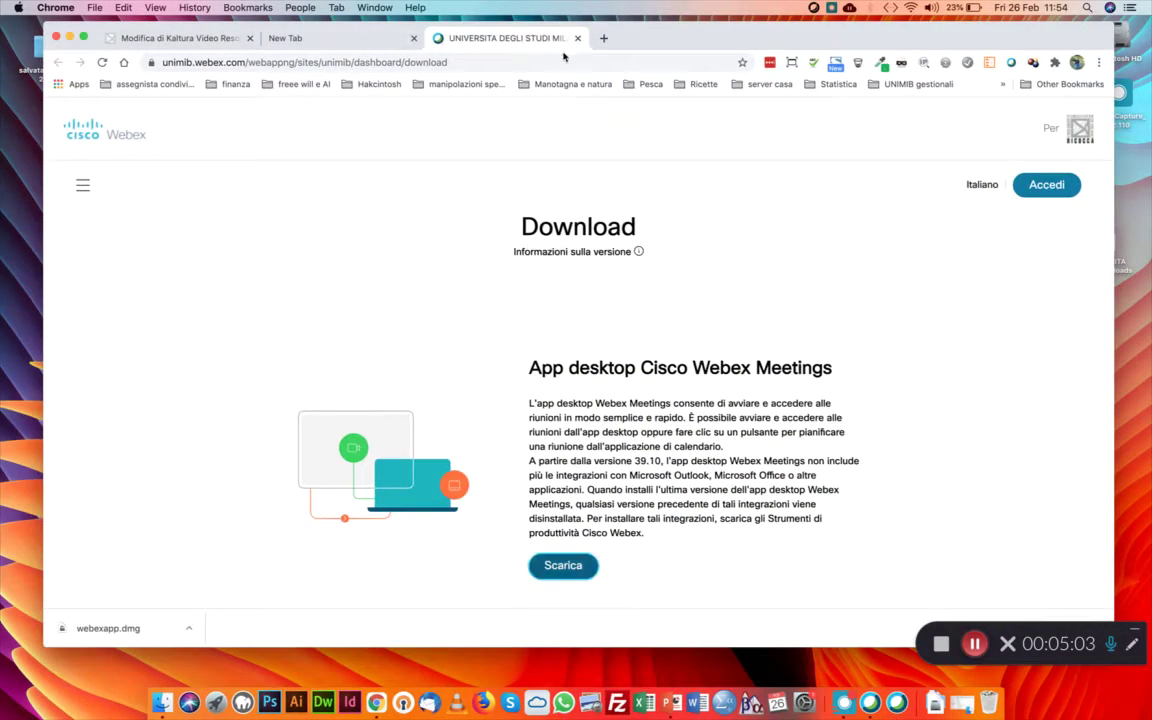
Return to the Informatica e Grafica per il Web course page and open the Aggiungi argomento prompt
key("super+w")
left_click(160, 38)
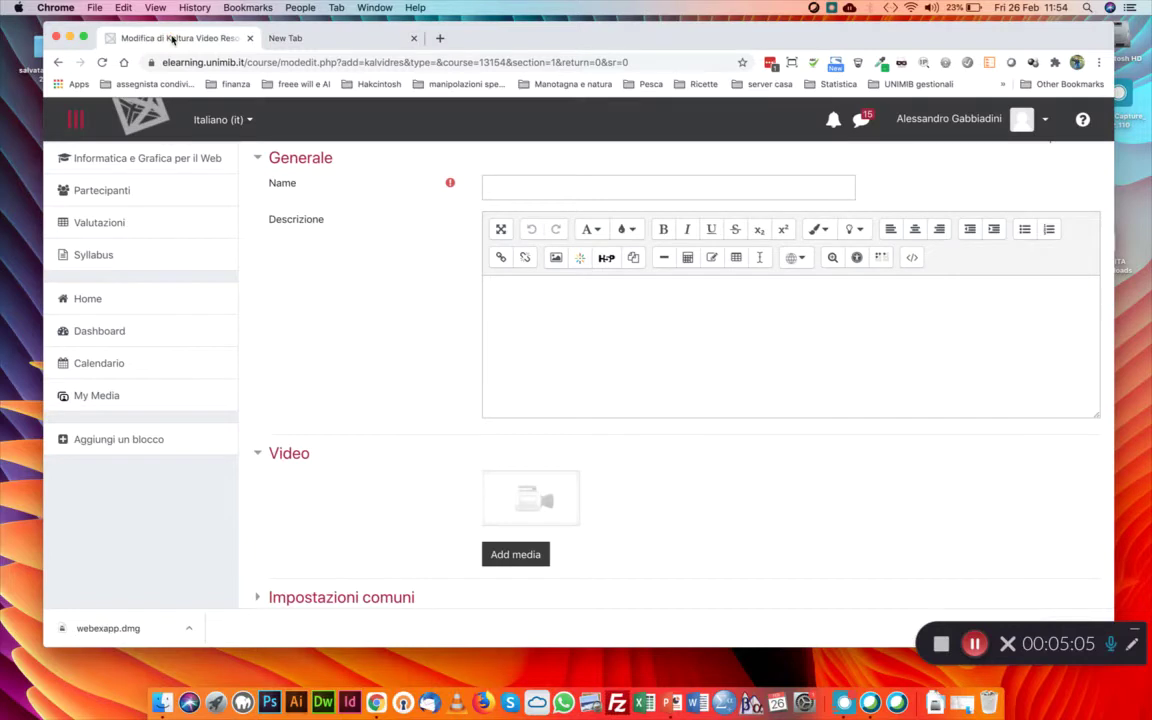
scroll(413, 392, "up", 3)
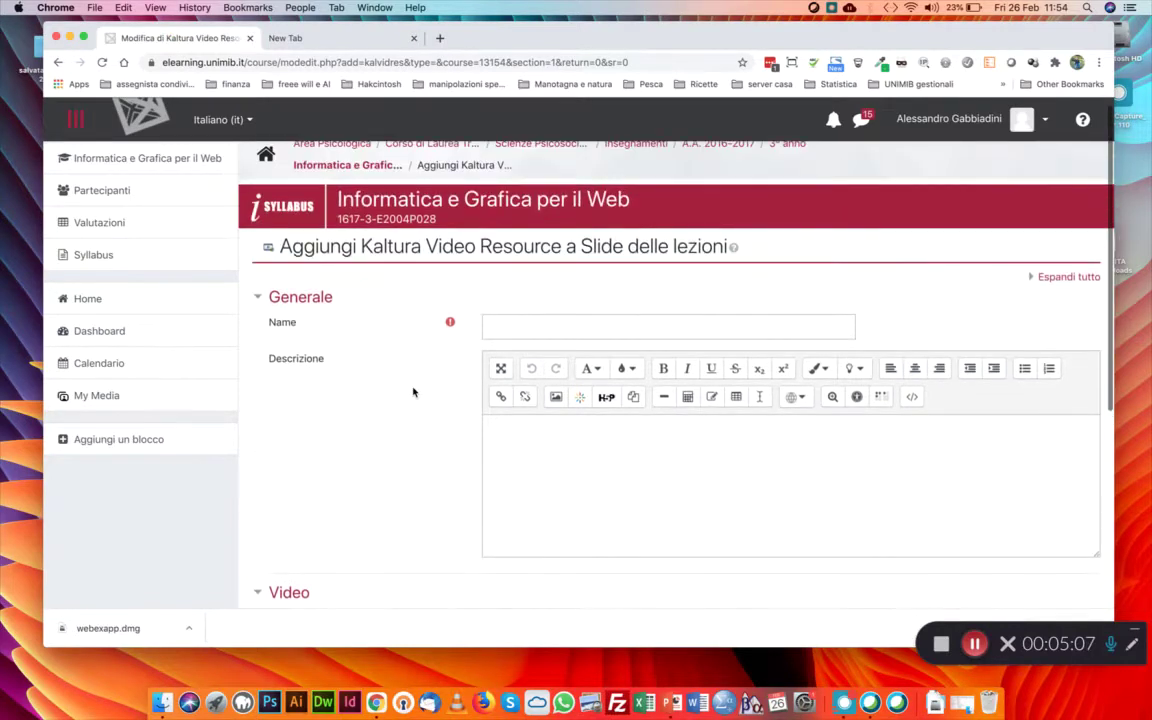
left_click(335, 163)
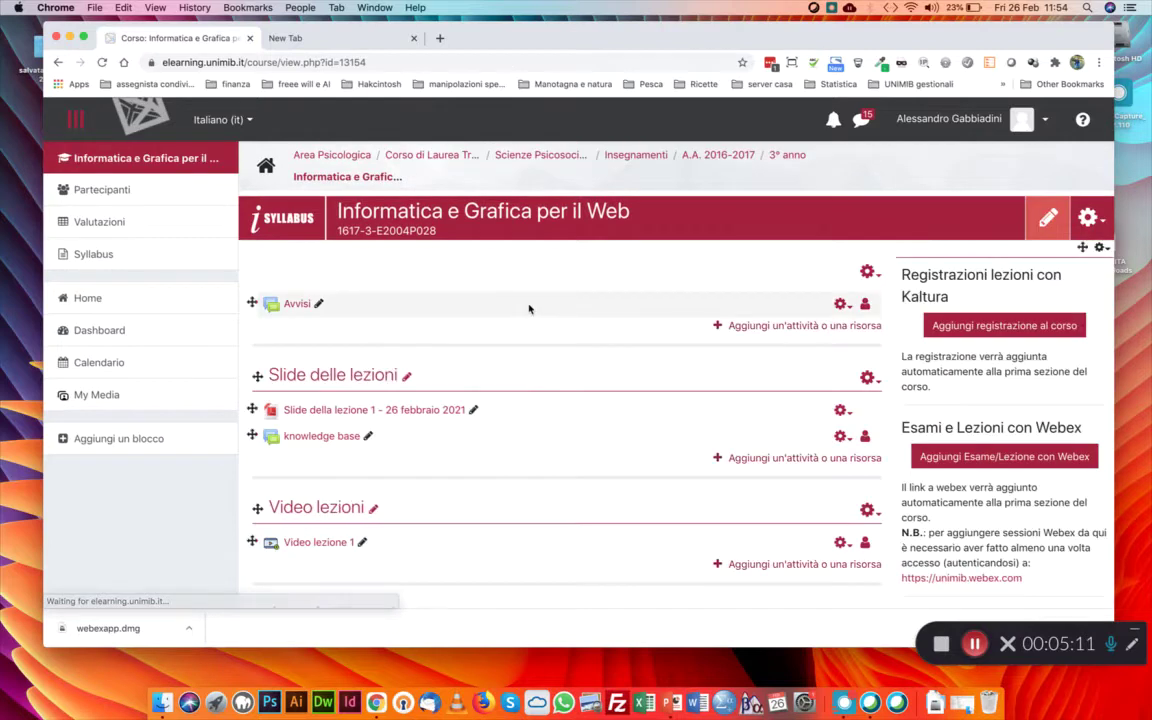
scroll(530, 309, "down", 3)
scroll(529, 308, "up", 2)
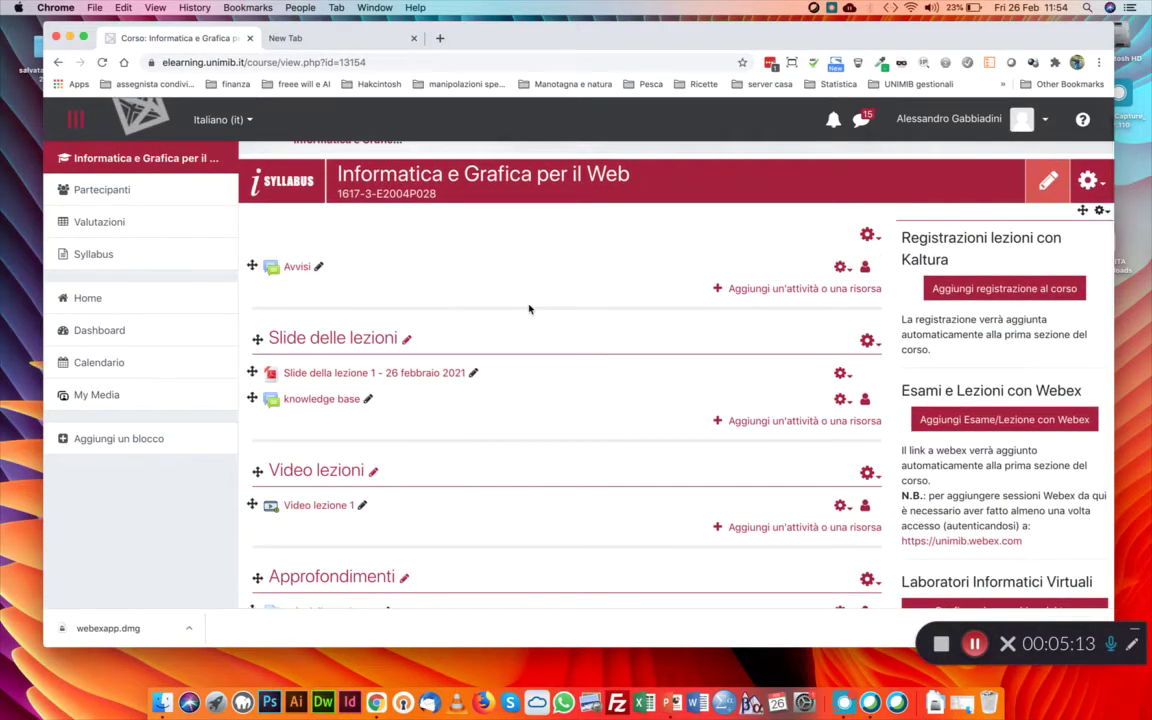
scroll(529, 308, "down", 3)
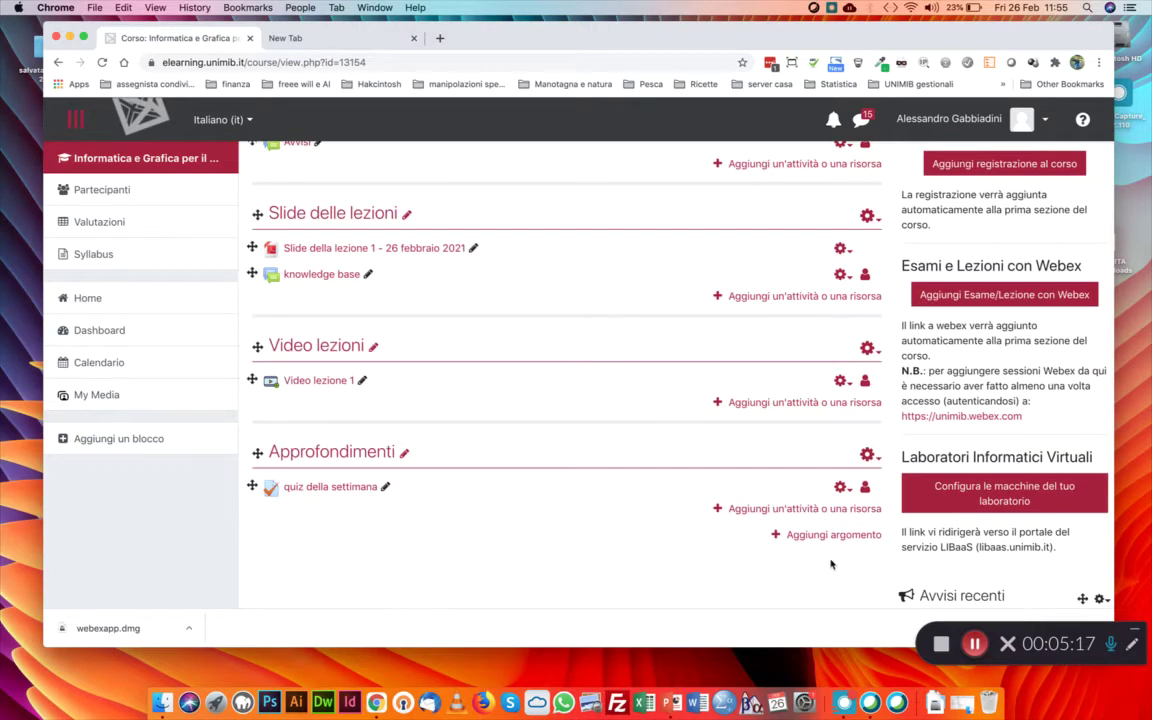
left_click(848, 536)
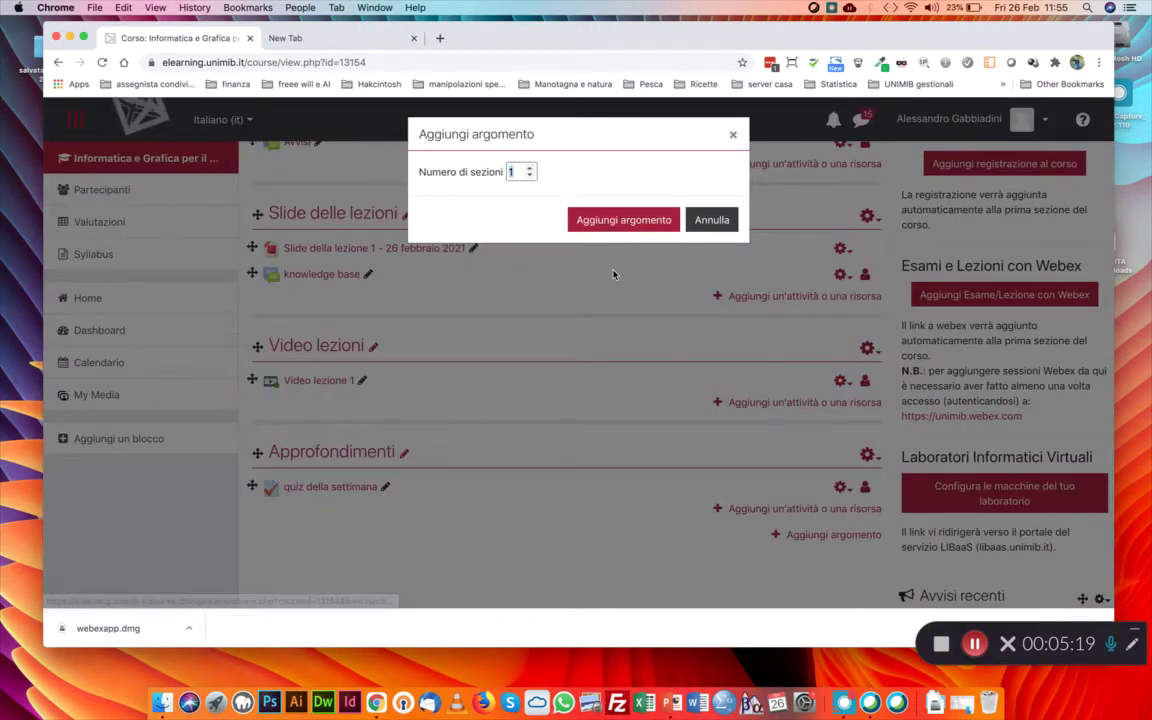
Add one section at the end of the course and name it 'Lezioni in diretta'
left_click(619, 220)
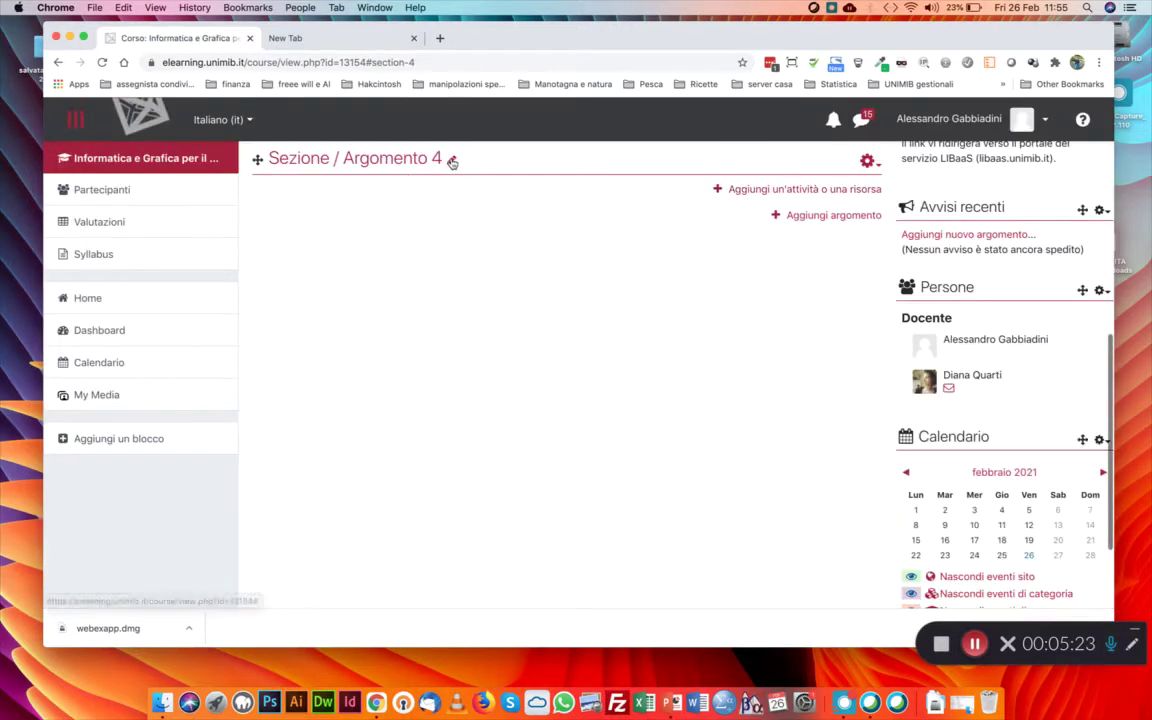
left_click(451, 162)
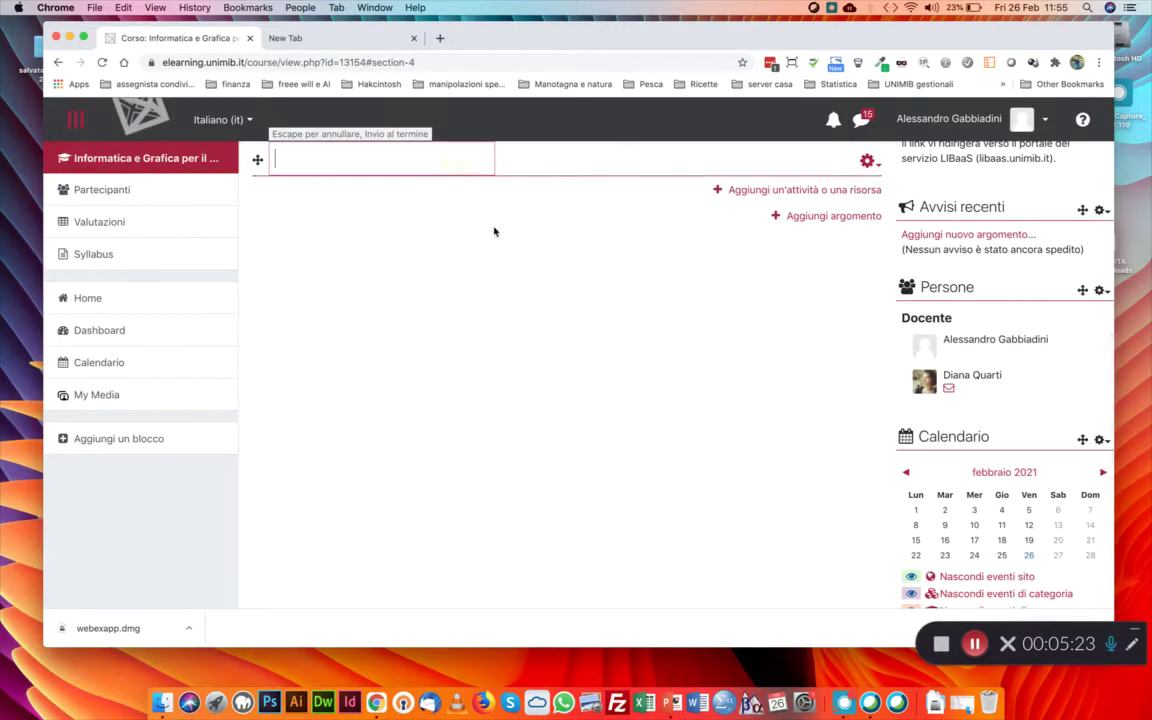
type("Lezioni in diretta")
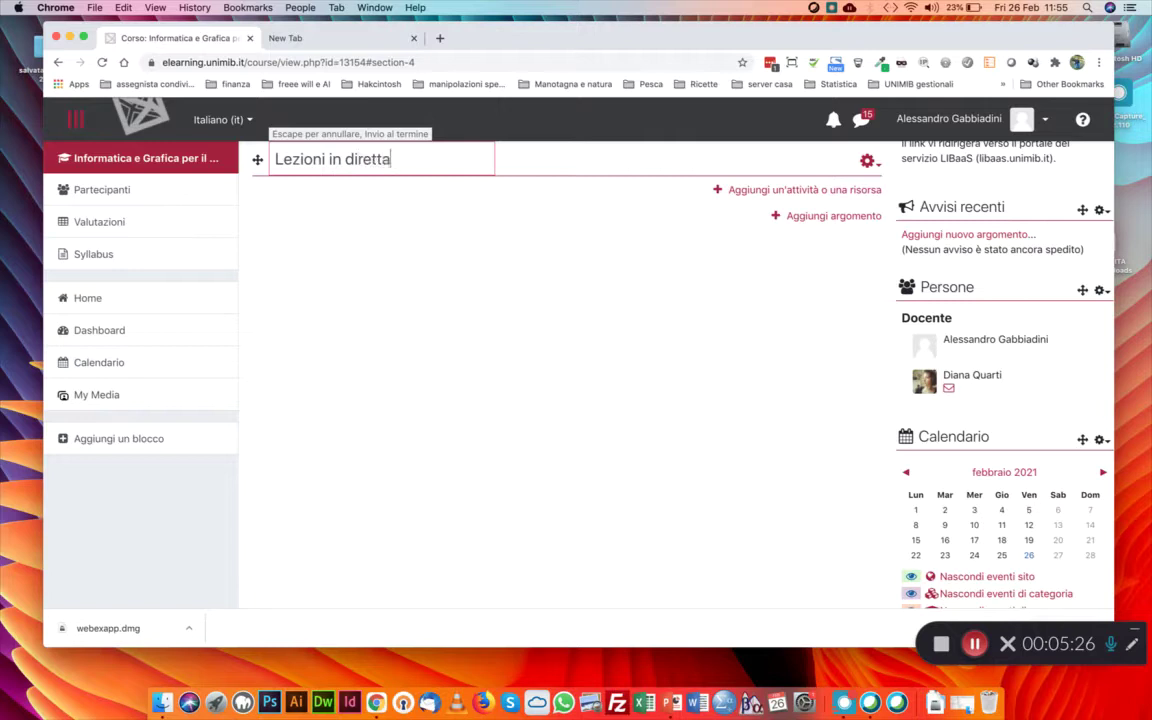
key("Return")
Start creating a Webex lesson activity for the course
scroll(560, 280, "up", 3)
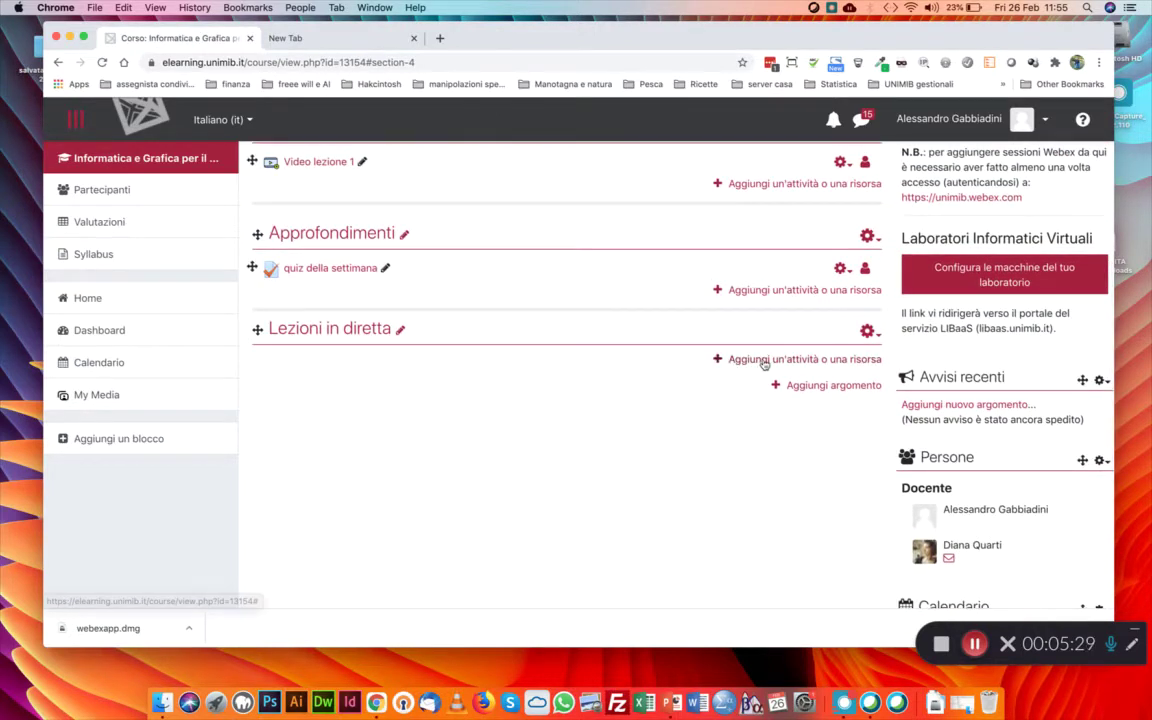
scroll(537, 527, "up", 5)
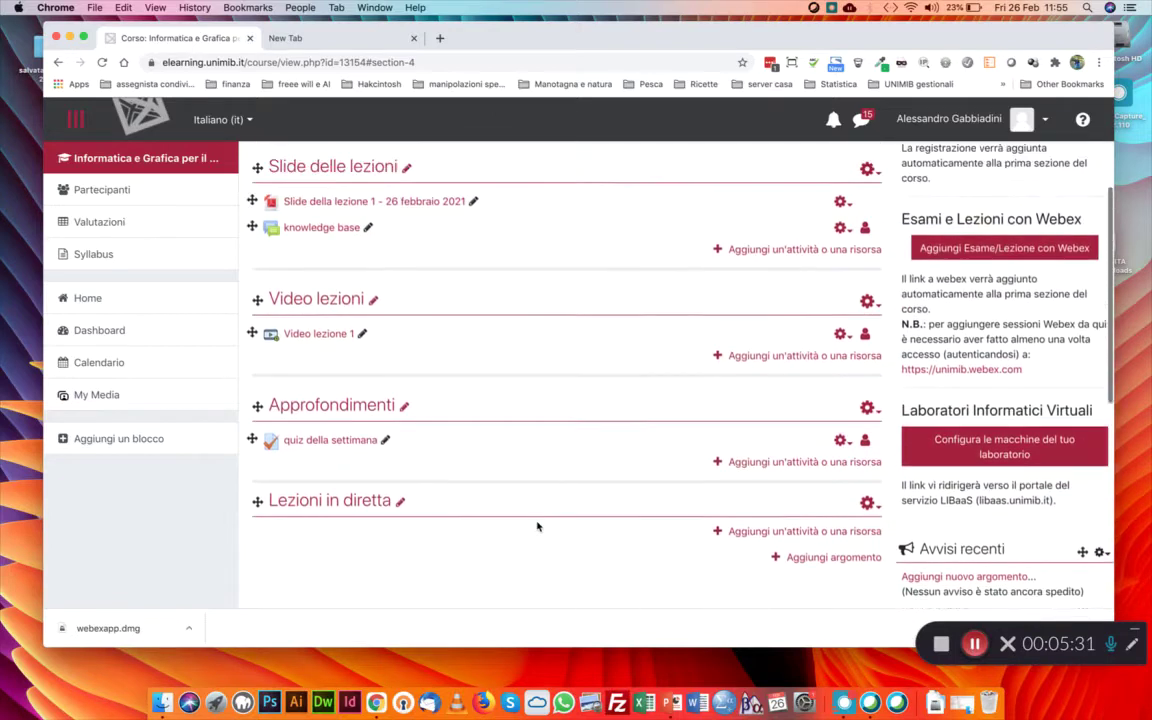
scroll(537, 527, "up", 3)
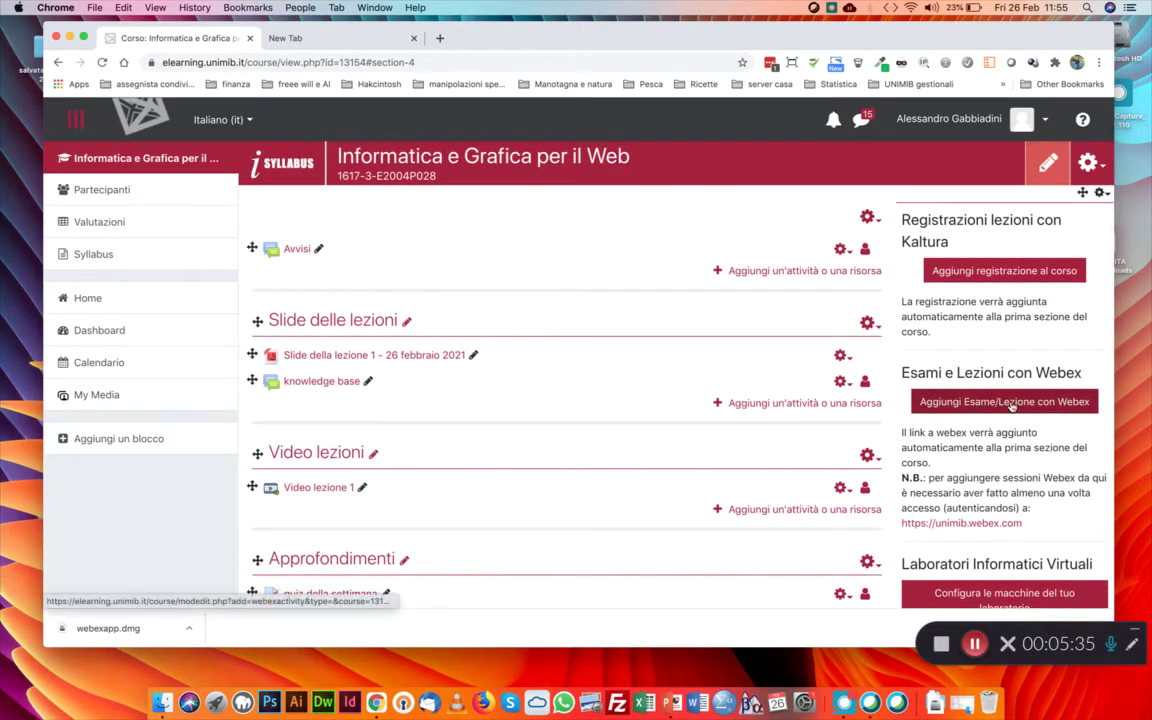
scroll(674, 386, "down", 5)
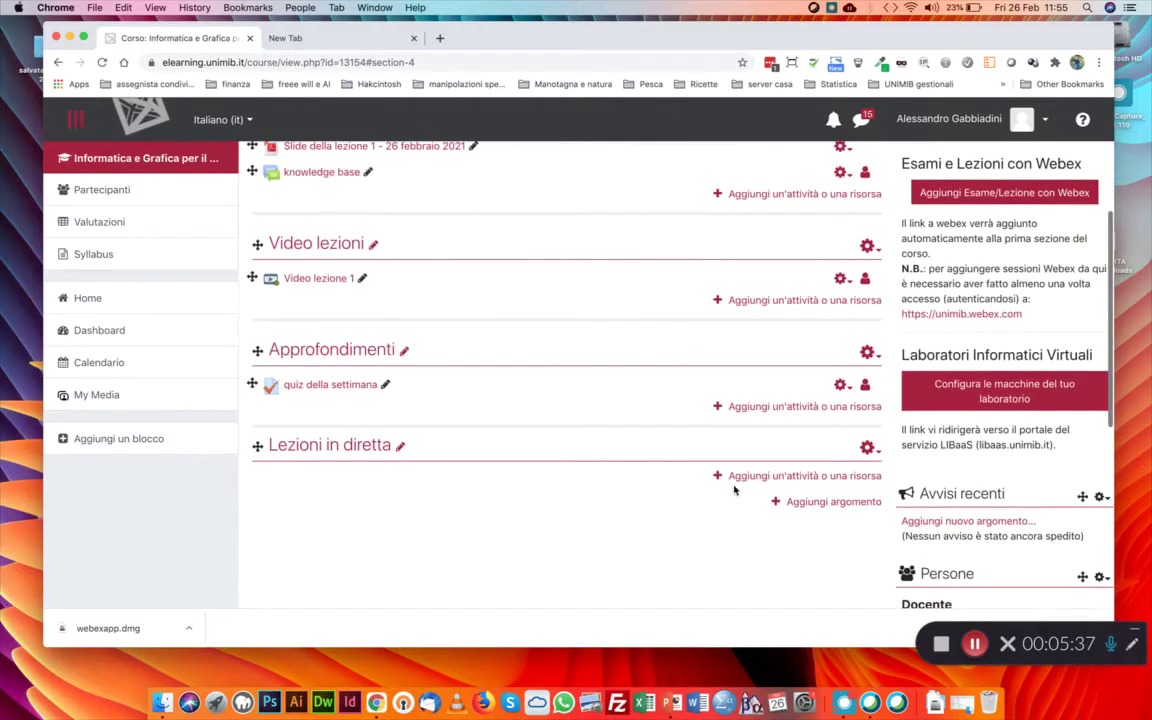
scroll(759, 476, "up", 4)
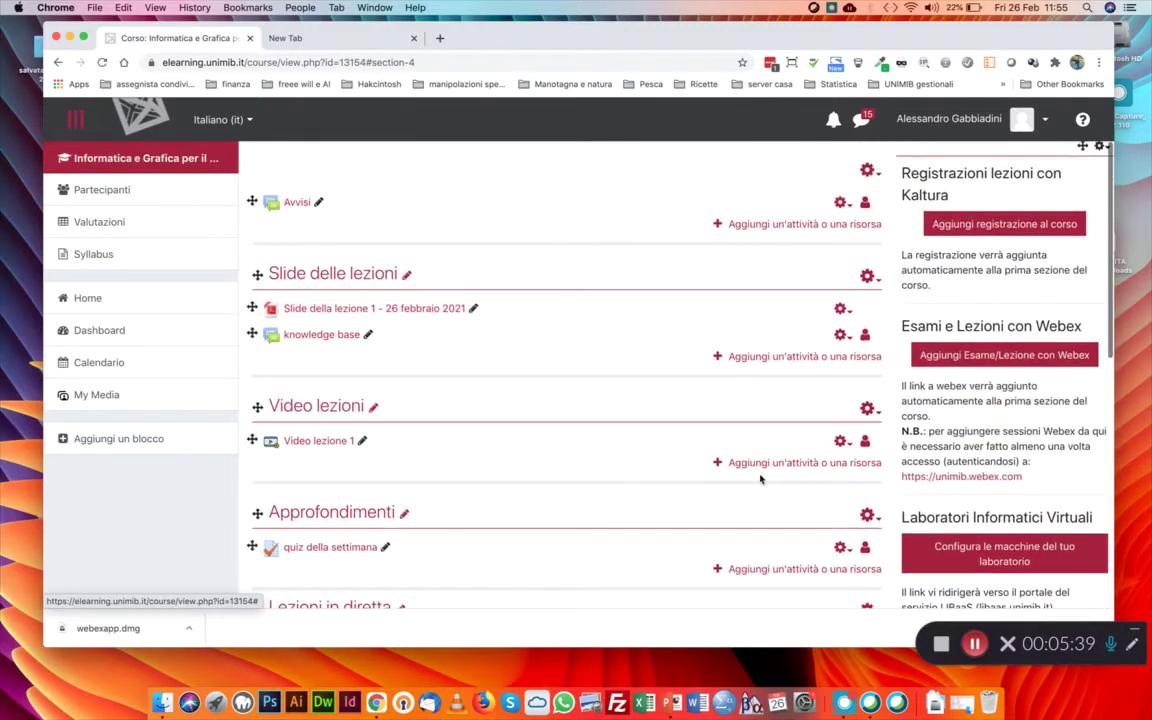
left_click(988, 356)
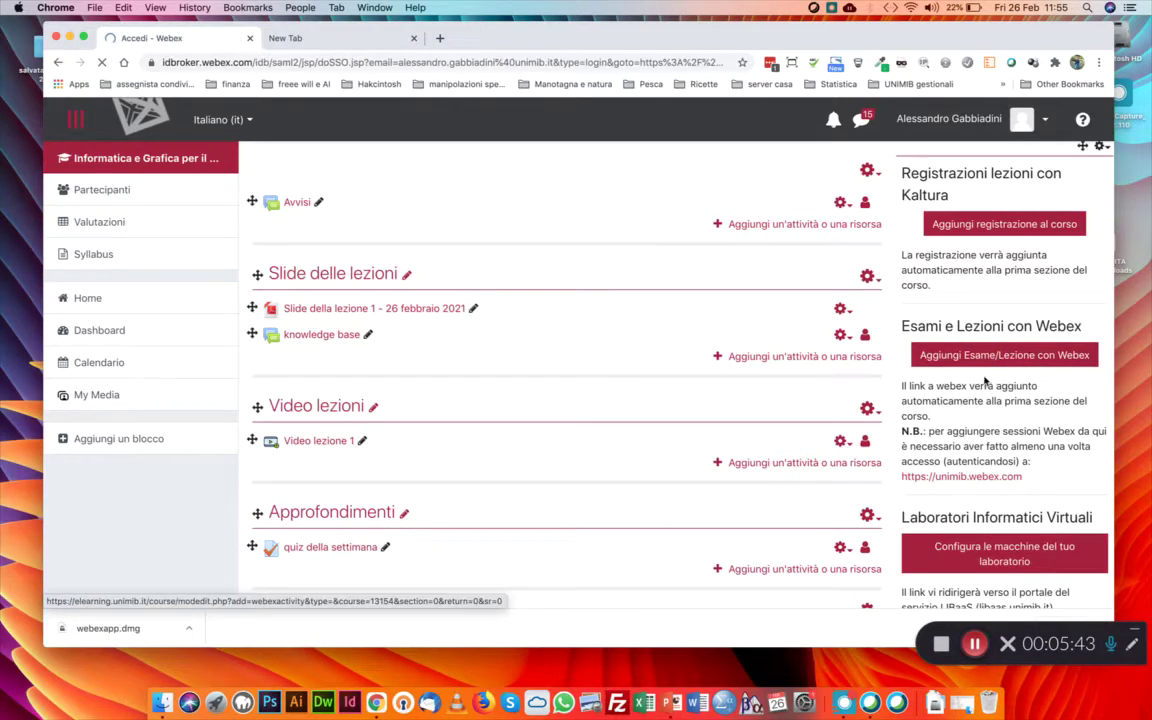
Sign in to Webex on the web with the account password, re-entering it after the error
left_click(574, 310)
type("•••••••")
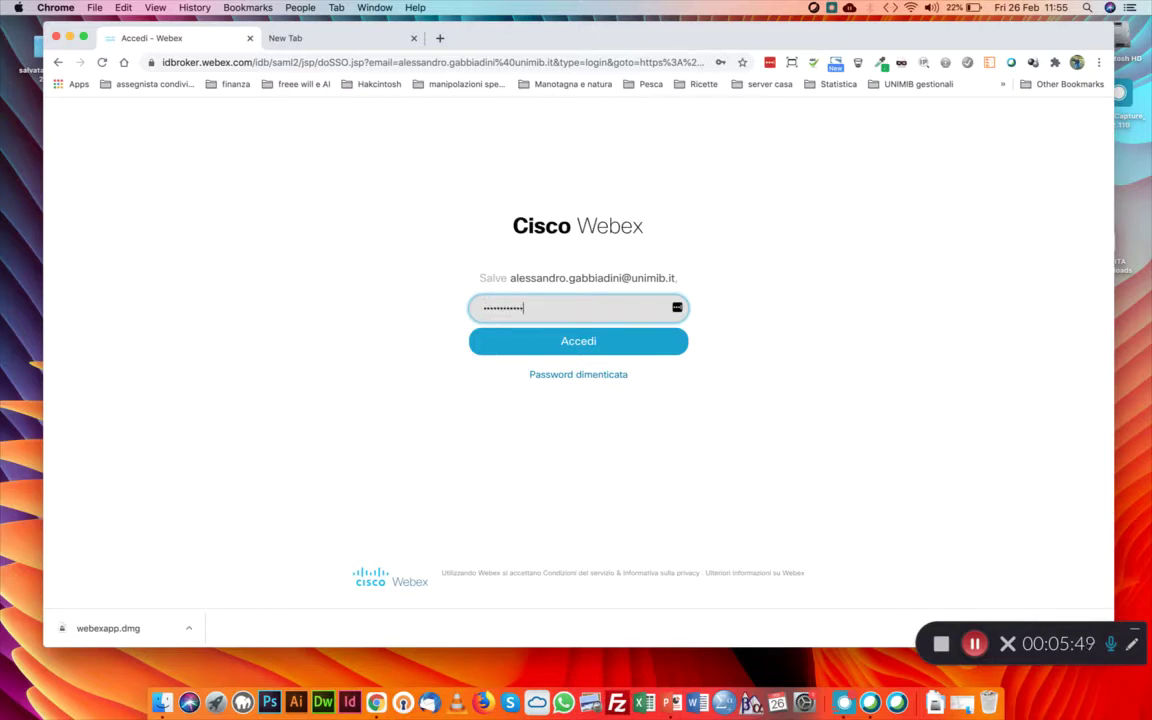
key("Return")
type("•••••••••••")
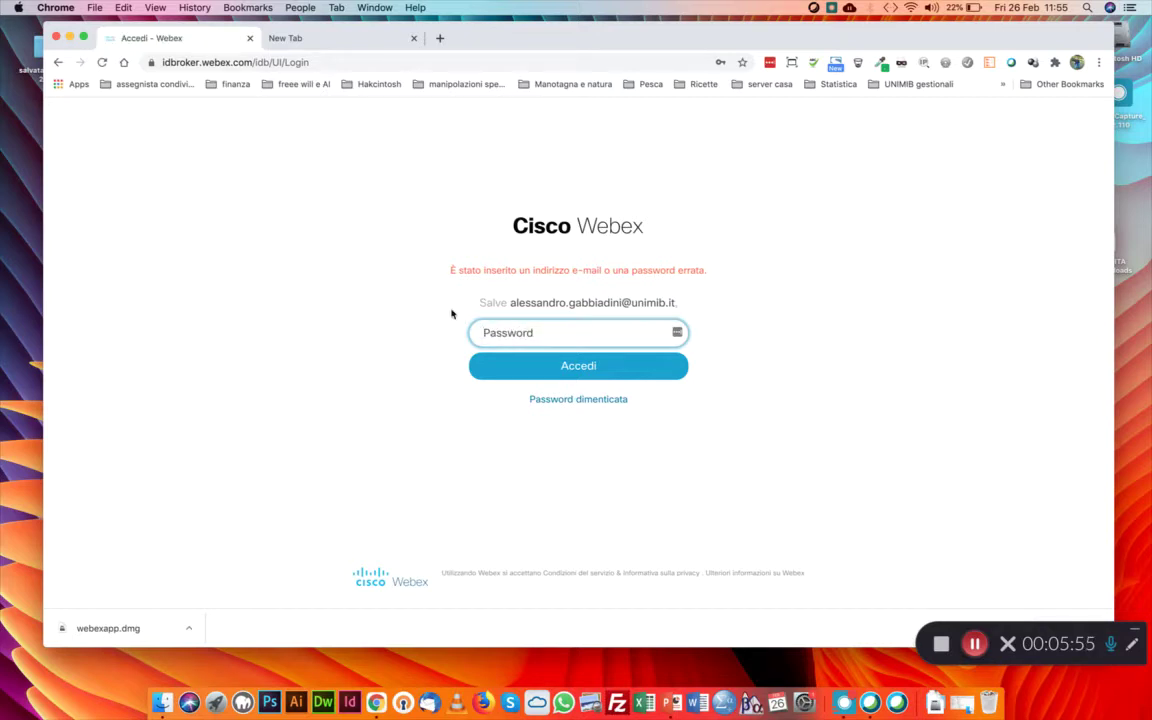
left_click(975, 643)
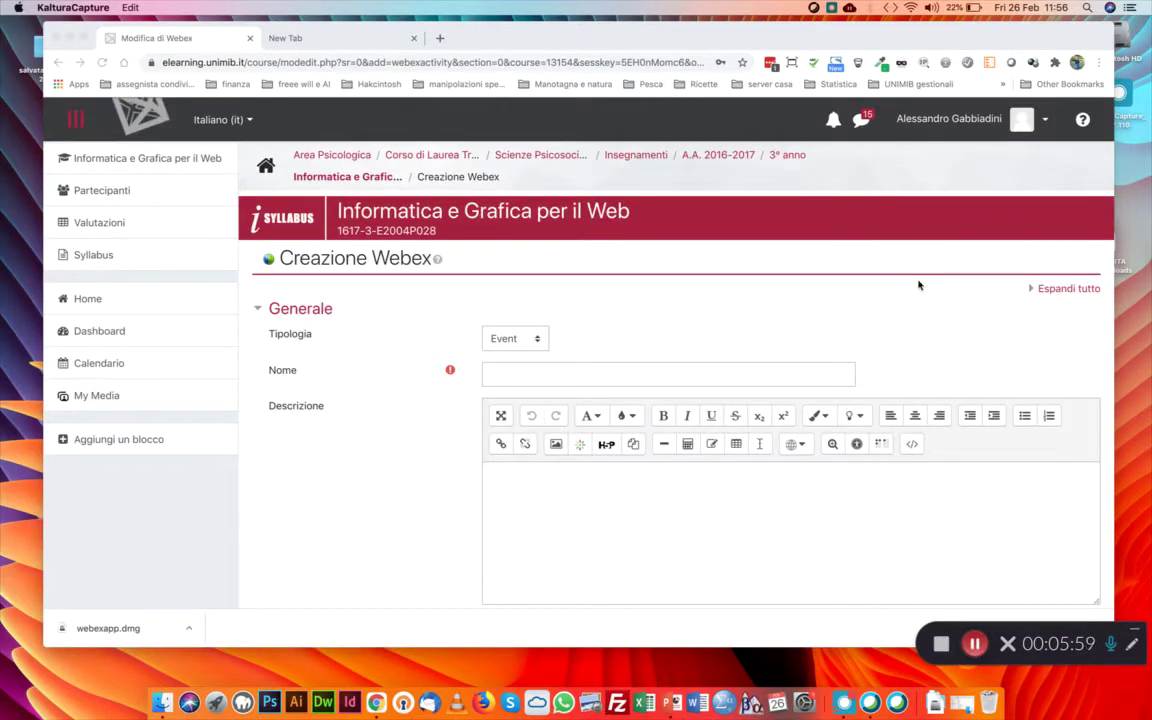
Enter Nome 'Lezione in diretta del 27 febbraio 2021' and Descrizione 'Lezione in diretta' in Creazione Webex
scroll(919, 285, "down", 2)
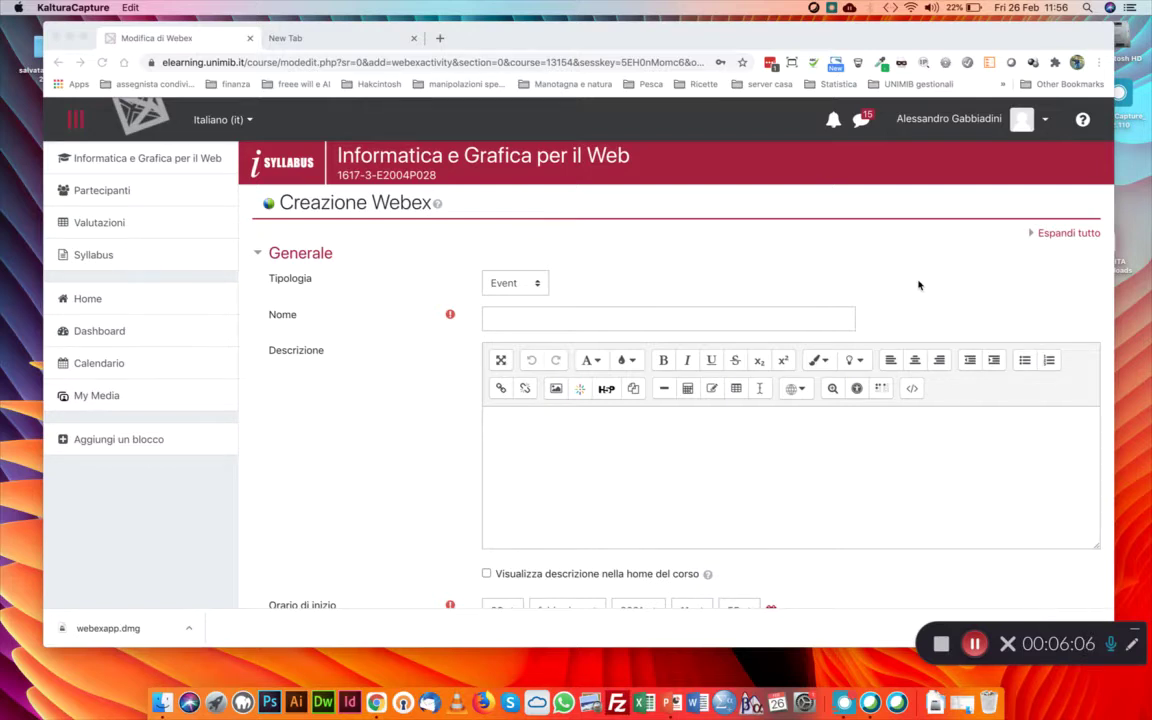
left_click(507, 321)
left_click(529, 321)
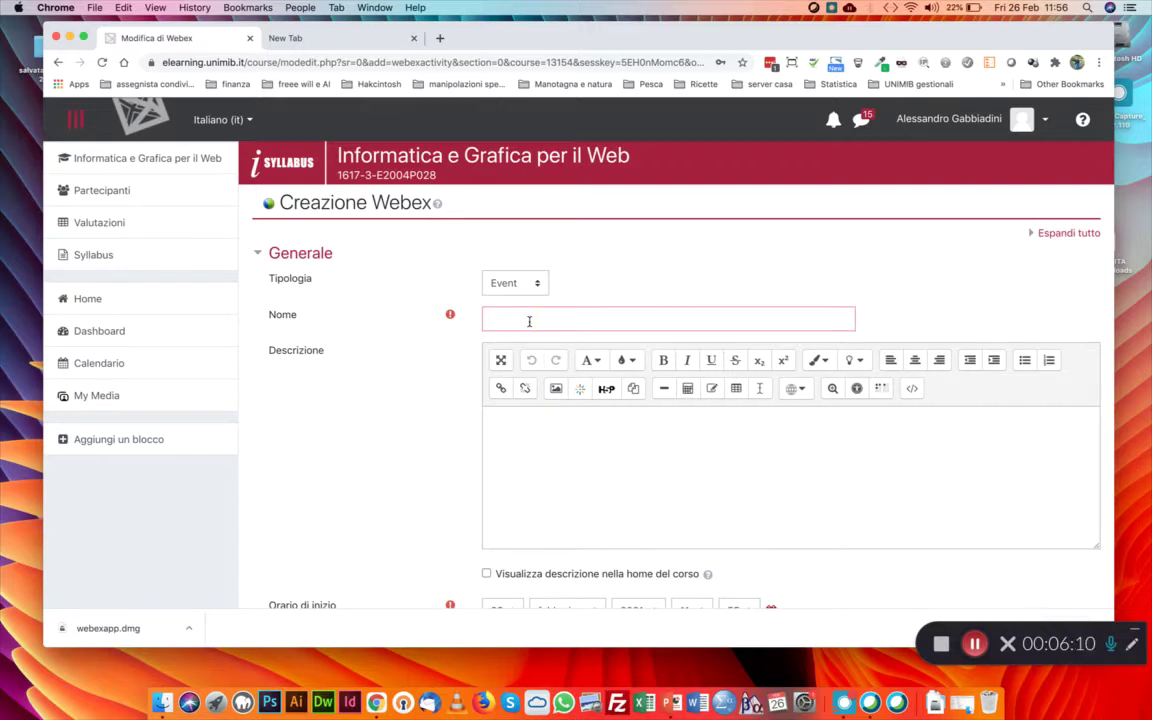
type("Lezione in diretta del 27 febbraio 2020")
key("BackSpace")
type("1")
left_click(537, 438)
type("Lezione in diret")
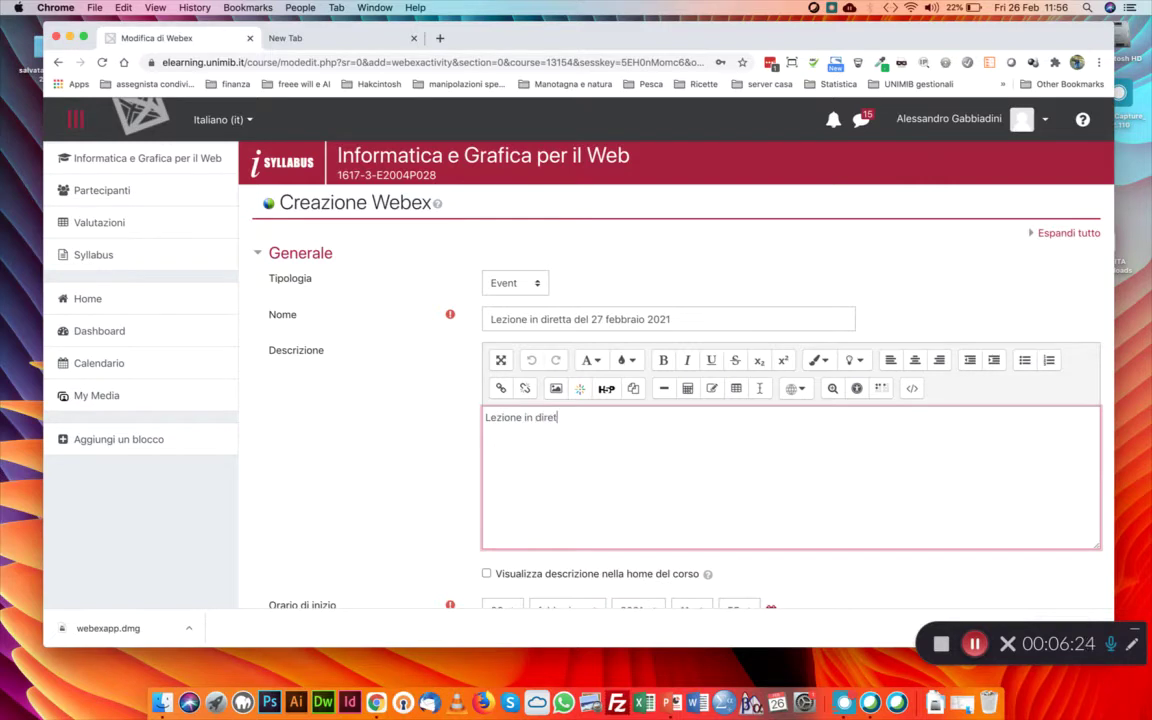
scroll(430, 464, "down", 3)
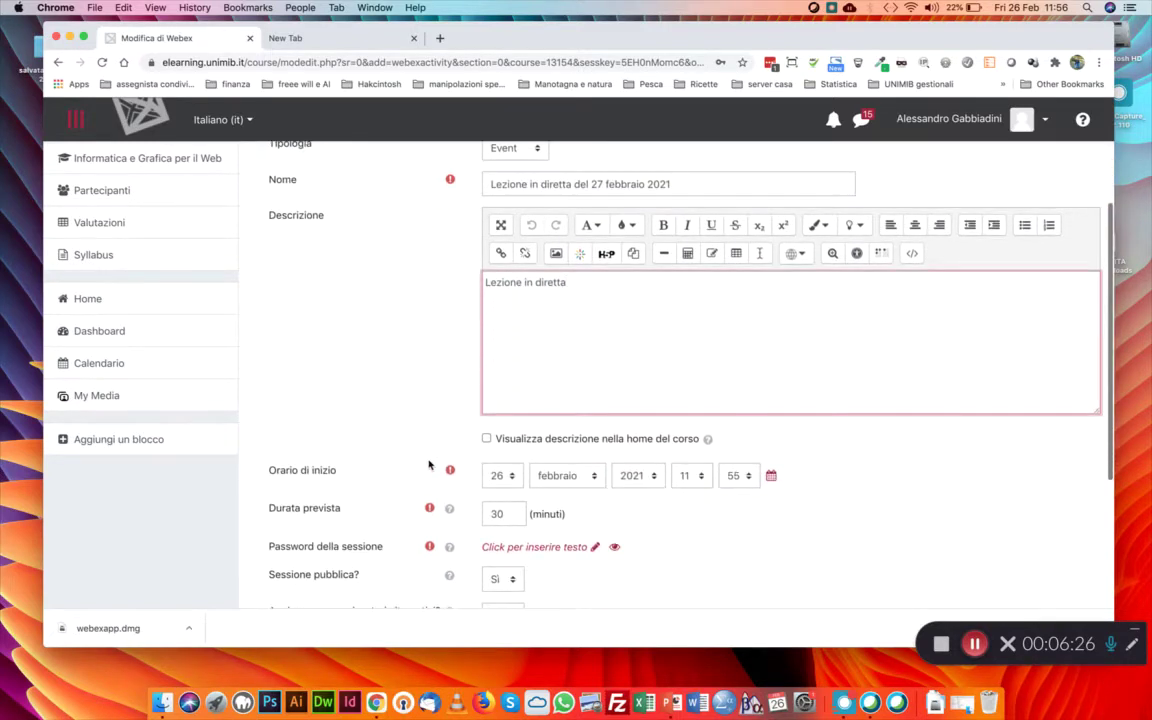
Set the Webex start time to 27 febbraio 2021 at 10:30
scroll(438, 400, "down", 2)
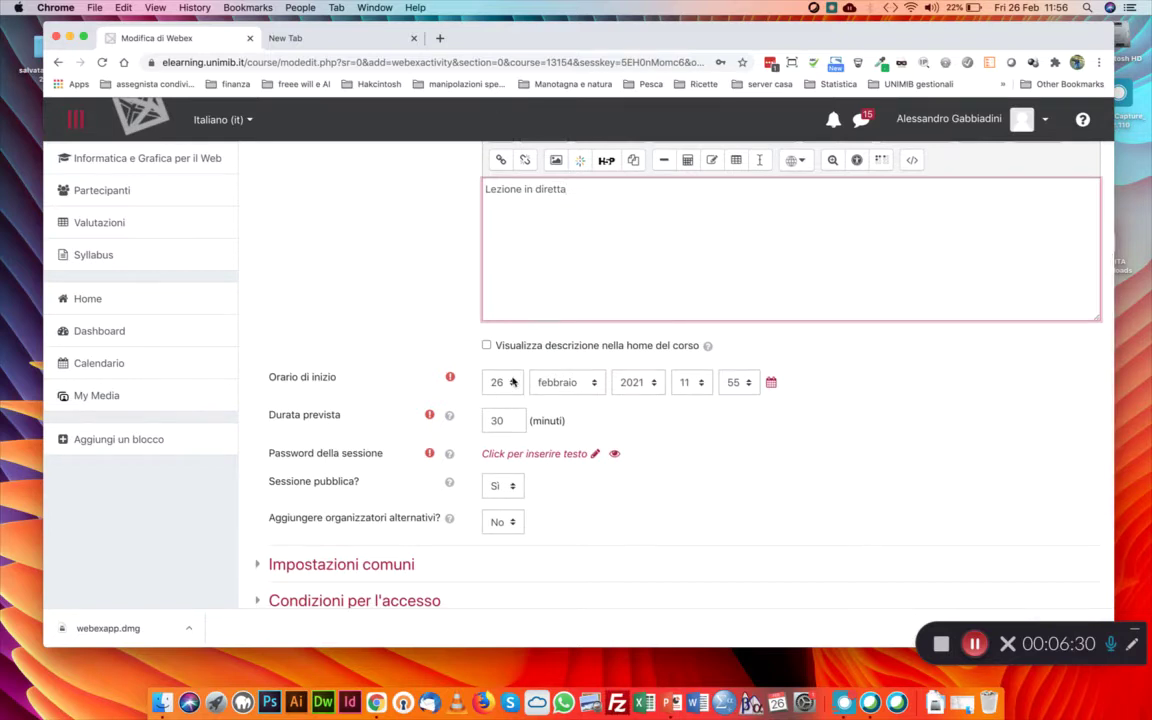
scroll(565, 360, "up", 3)
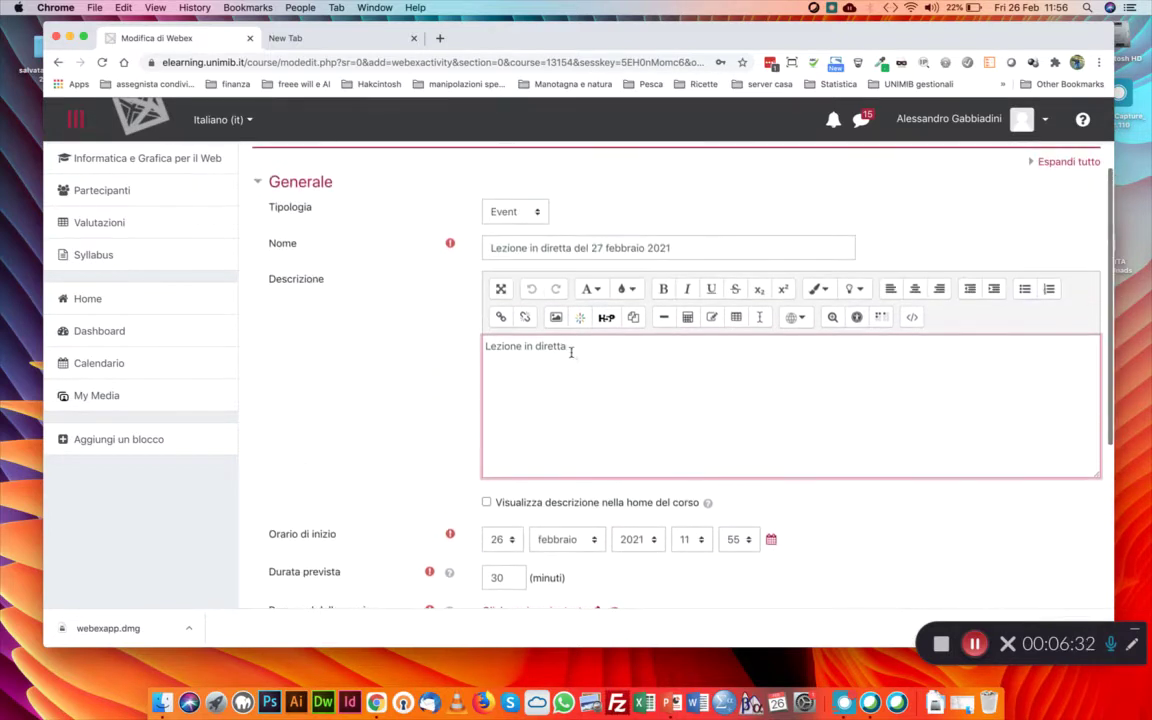
scroll(541, 517, "down", 1)
left_click(498, 453)
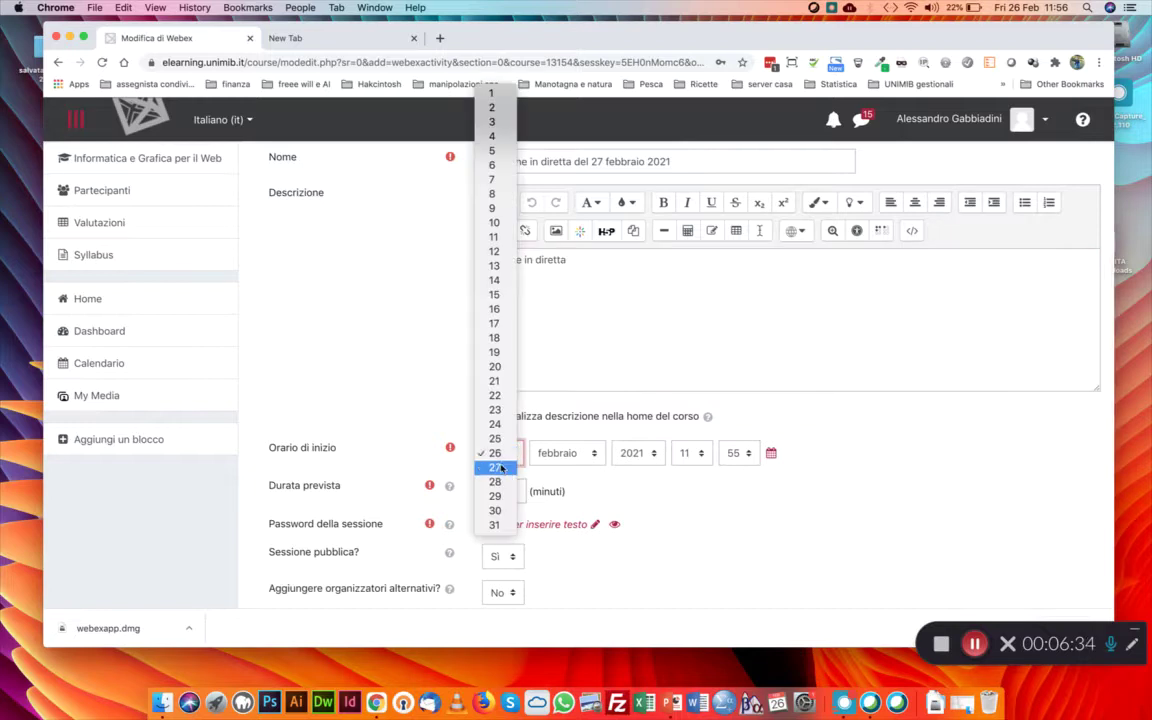
left_click(495, 467)
left_click(686, 453)
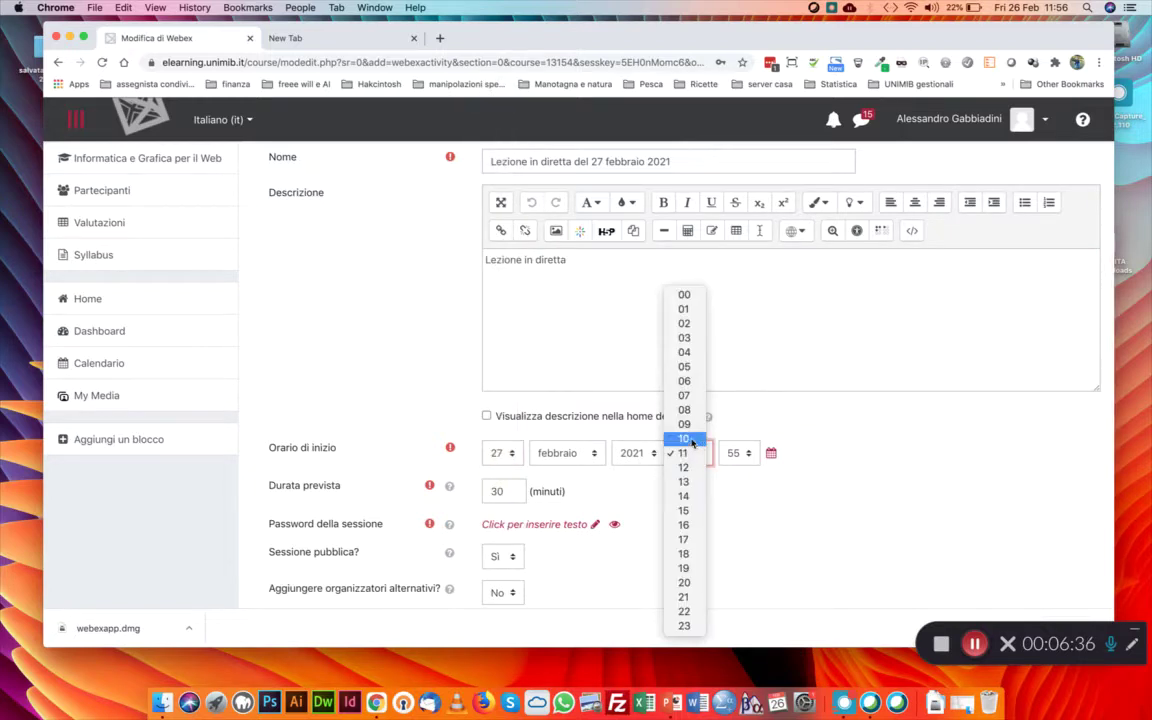
left_click(686, 453)
left_click(737, 453)
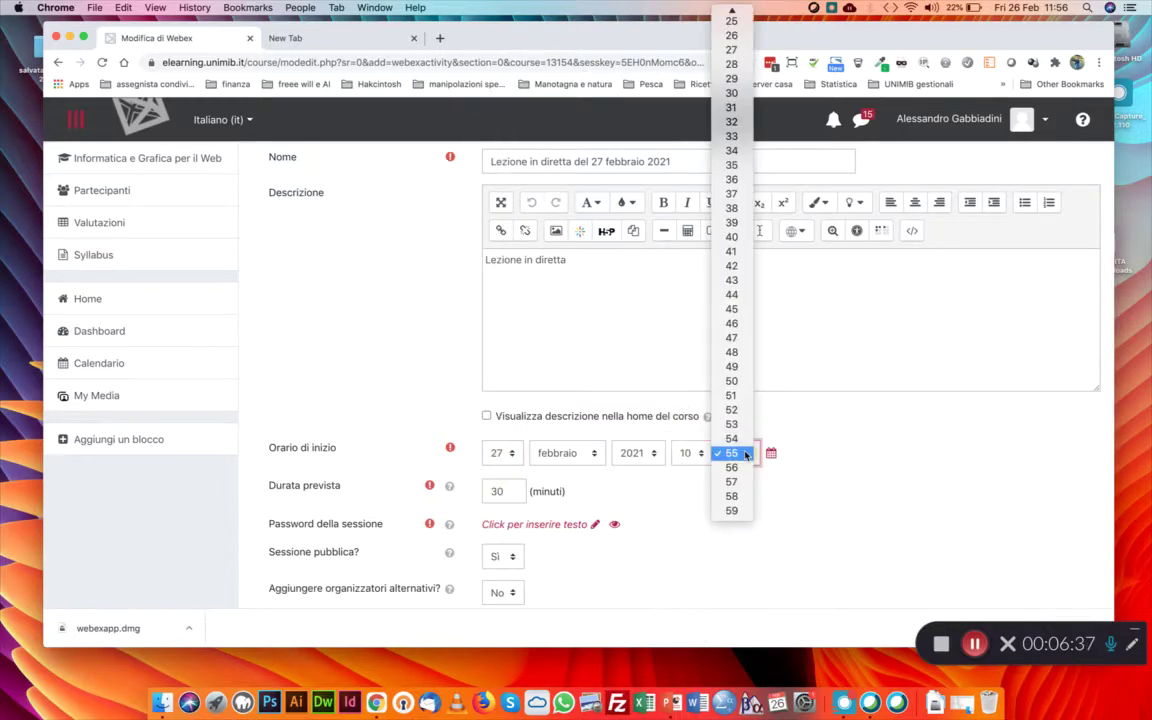
left_click(731, 93)
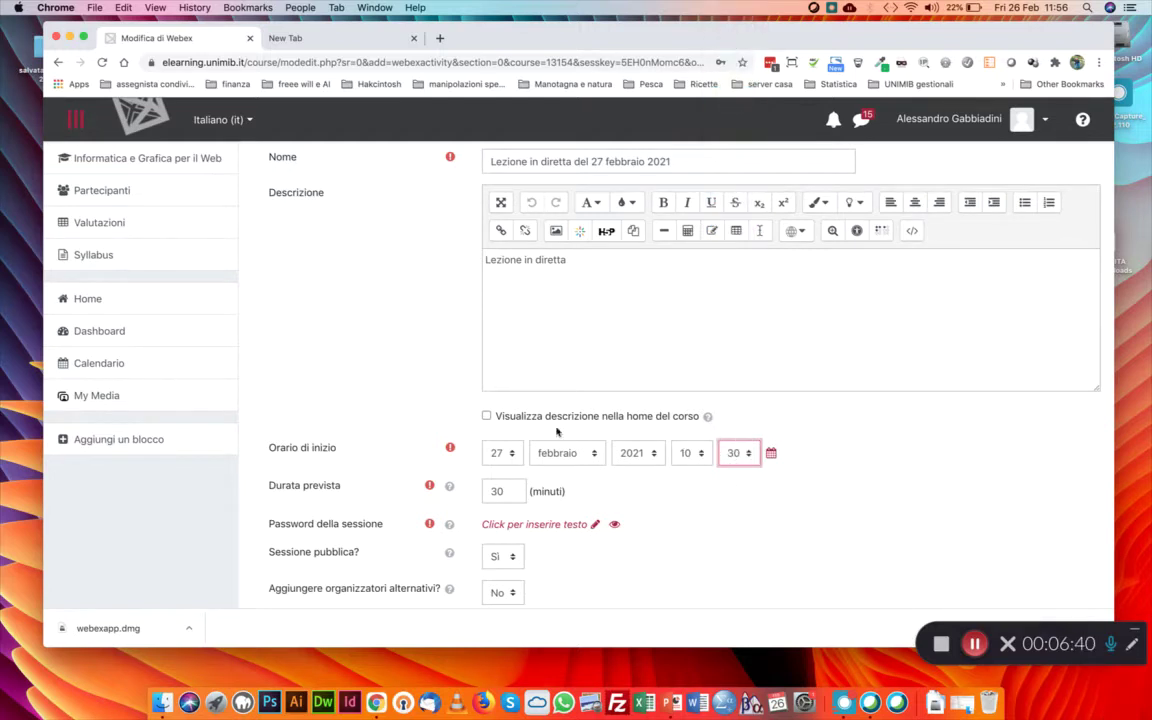
Set the expected duration to 120 minutes and enter a session password
double_click(497, 491)
type("12")
scroll(697, 559, "down", 2)
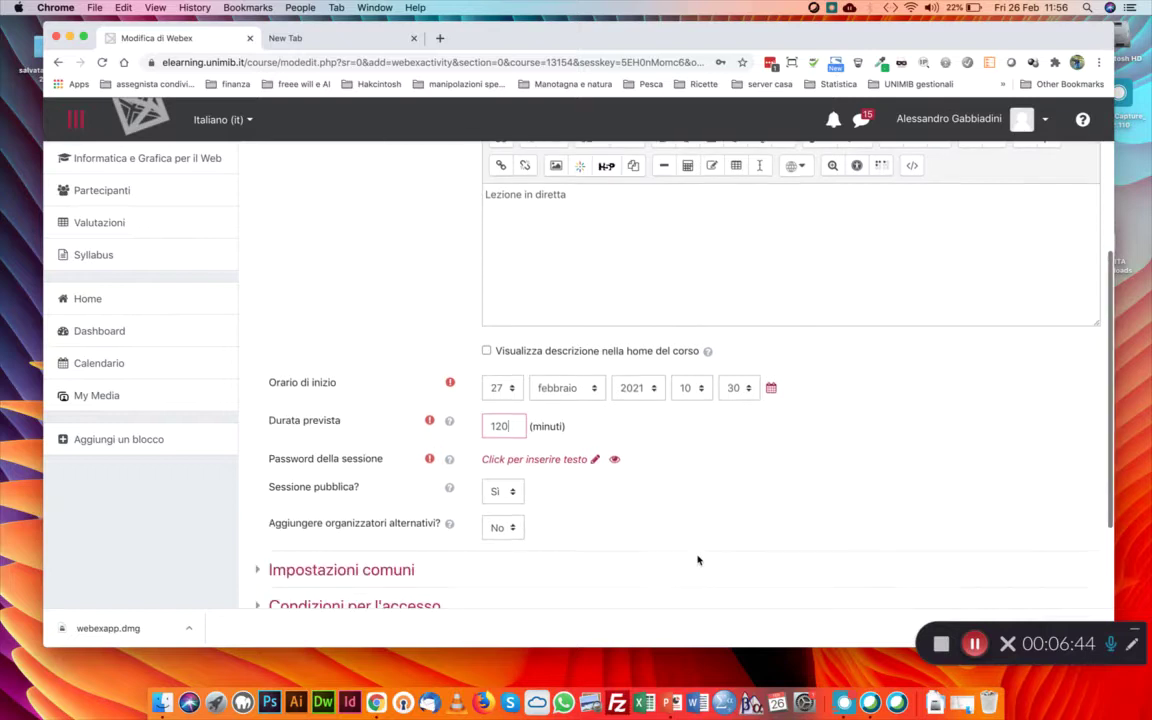
left_click(596, 461)
type("1234")
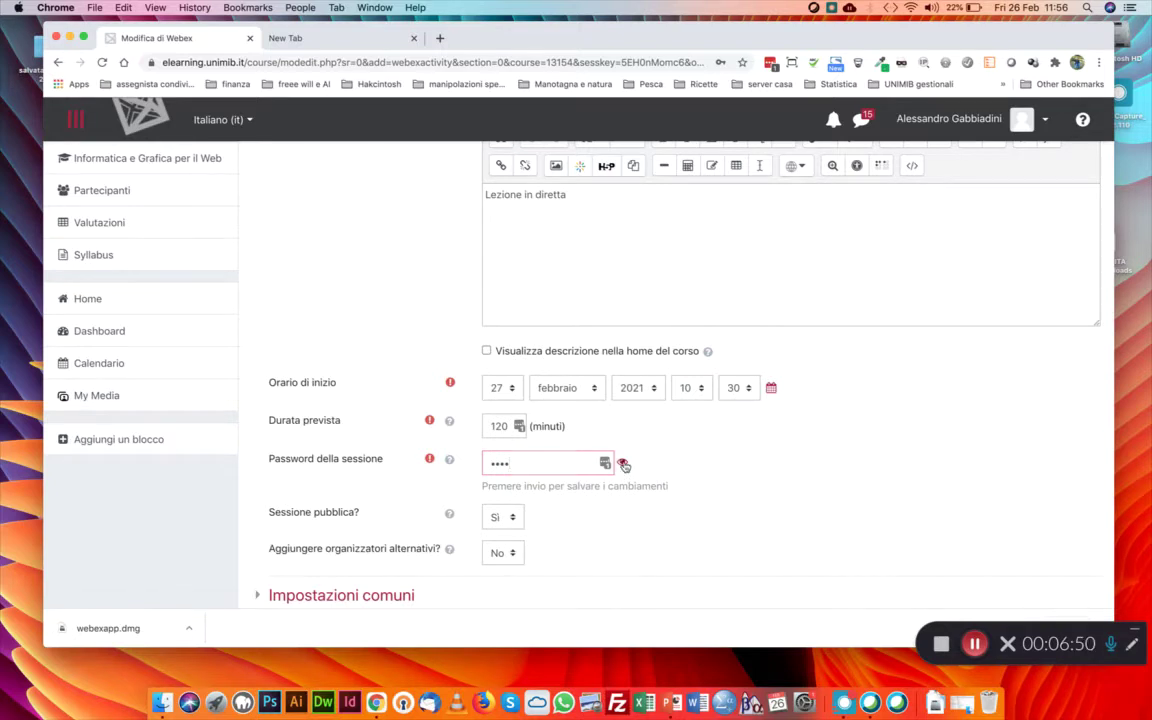
left_click(622, 462)
scroll(693, 514, "up", 5)
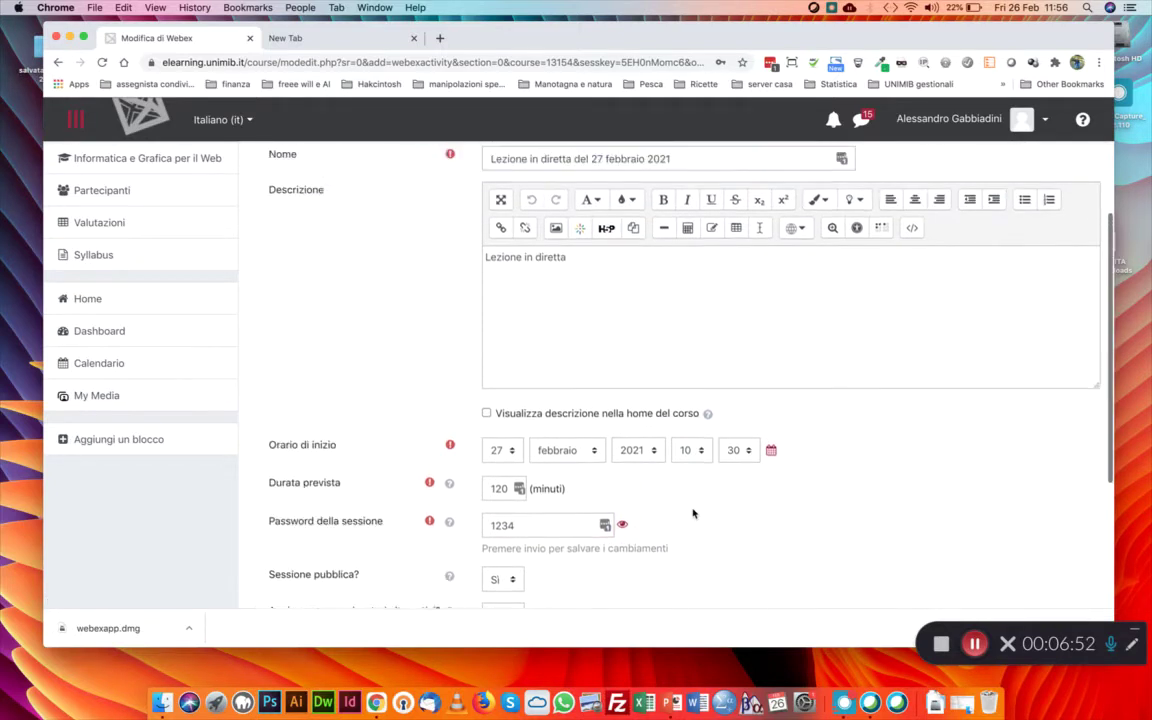
scroll(583, 388, "down", 3)
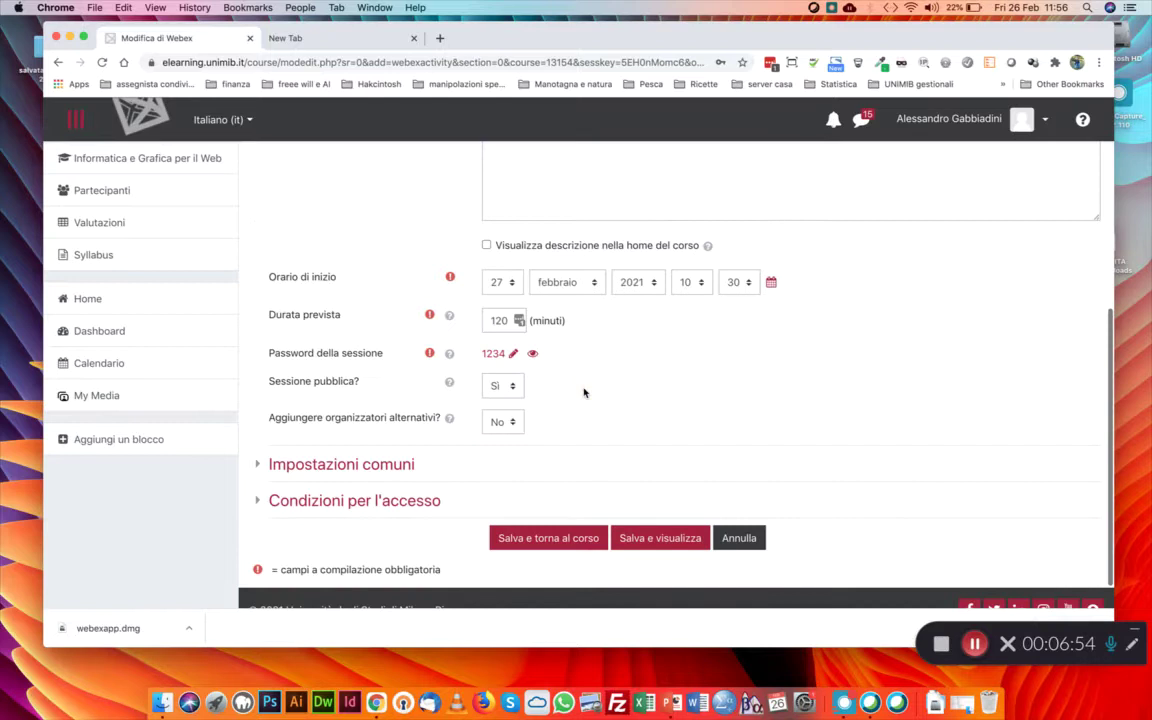
scroll(586, 391, "up", 4)
left_click(577, 465)
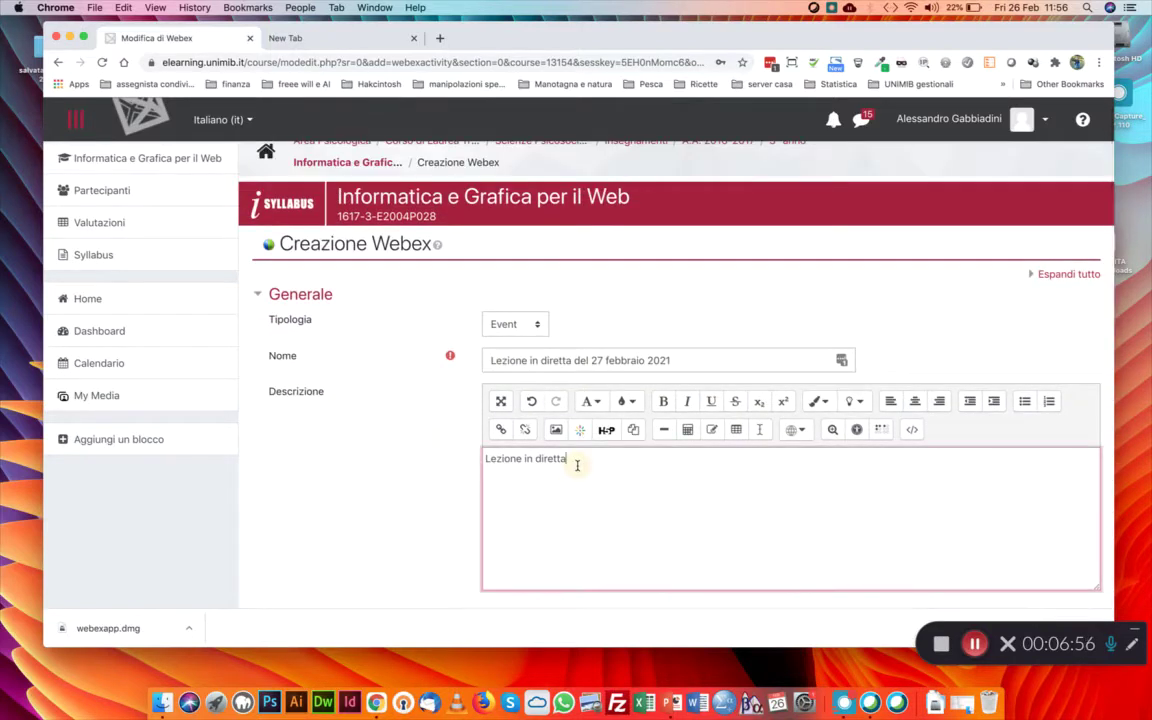
Write a 'Password di accesso alla lezione' line in the description and show it on the course home page
type("Passwrod")
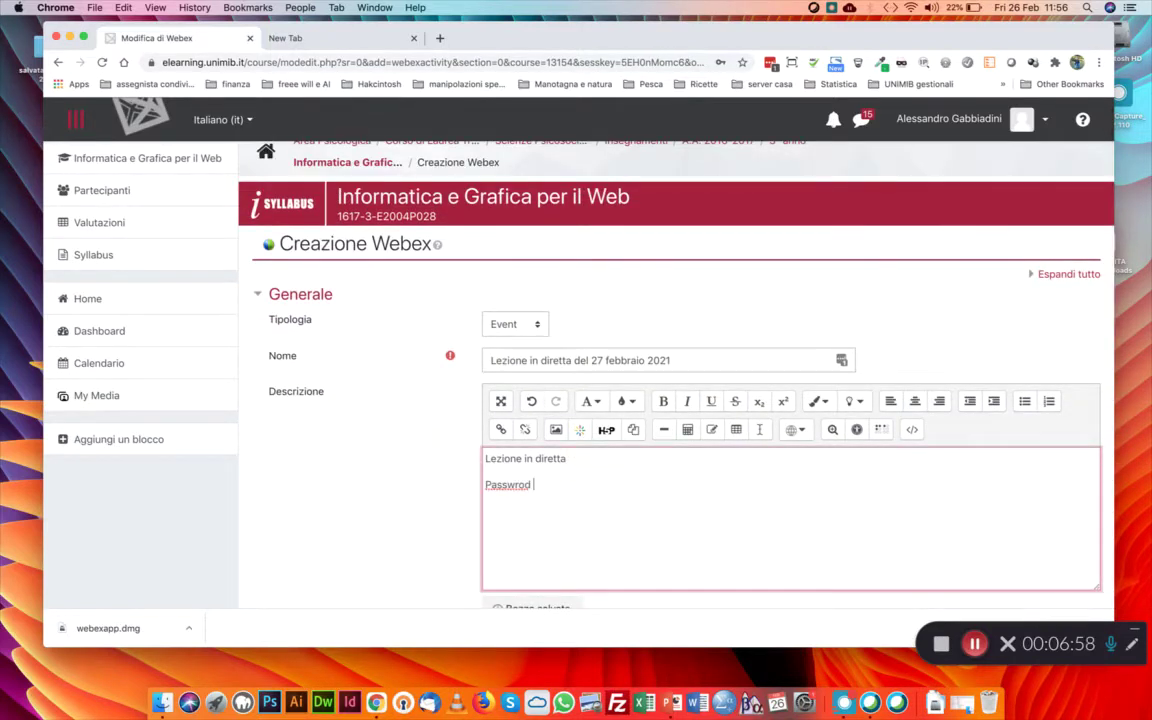
key("BackSpace")
key("BackSpace")
key("BackSpace")
key("BackSpace")
type("ord di accesso al")
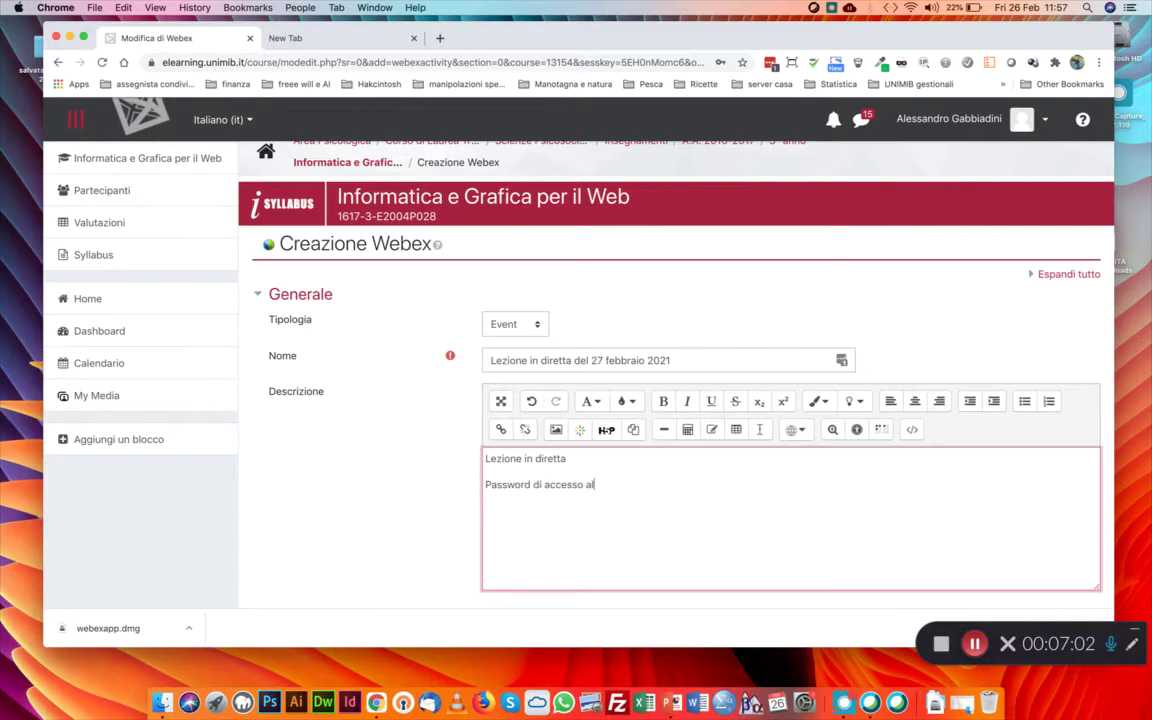
type("la lezione \"1234")
scroll(336, 421, "down", 5)
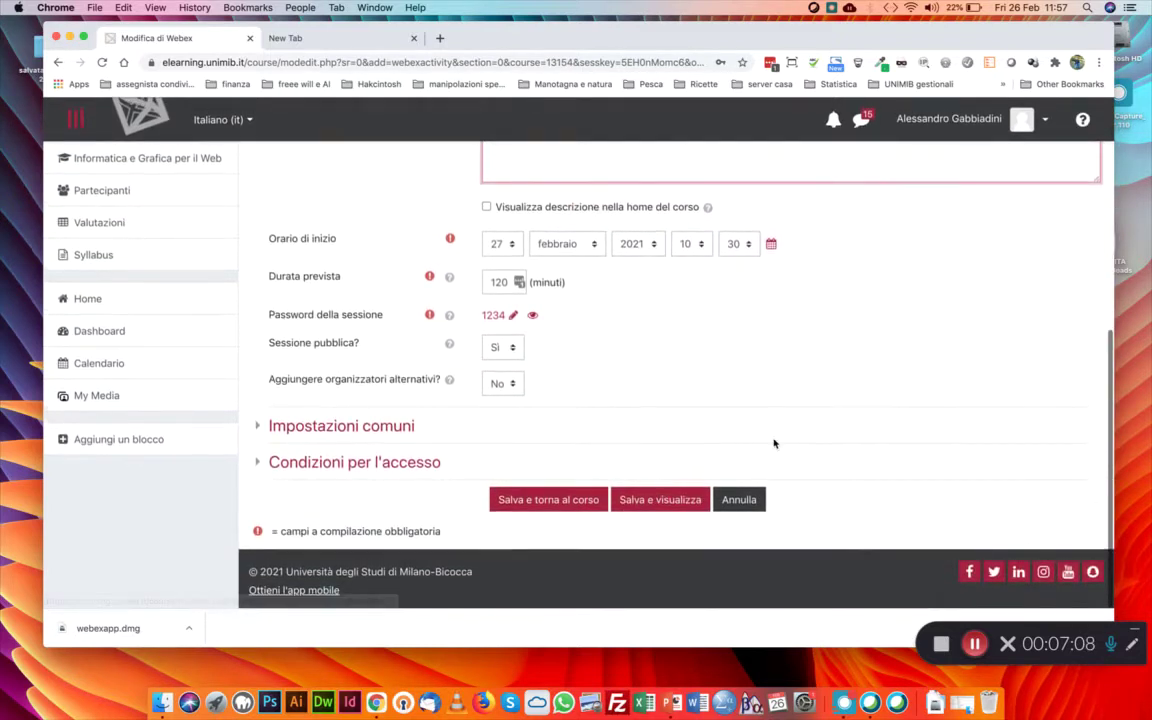
scroll(808, 332, "up", 3)
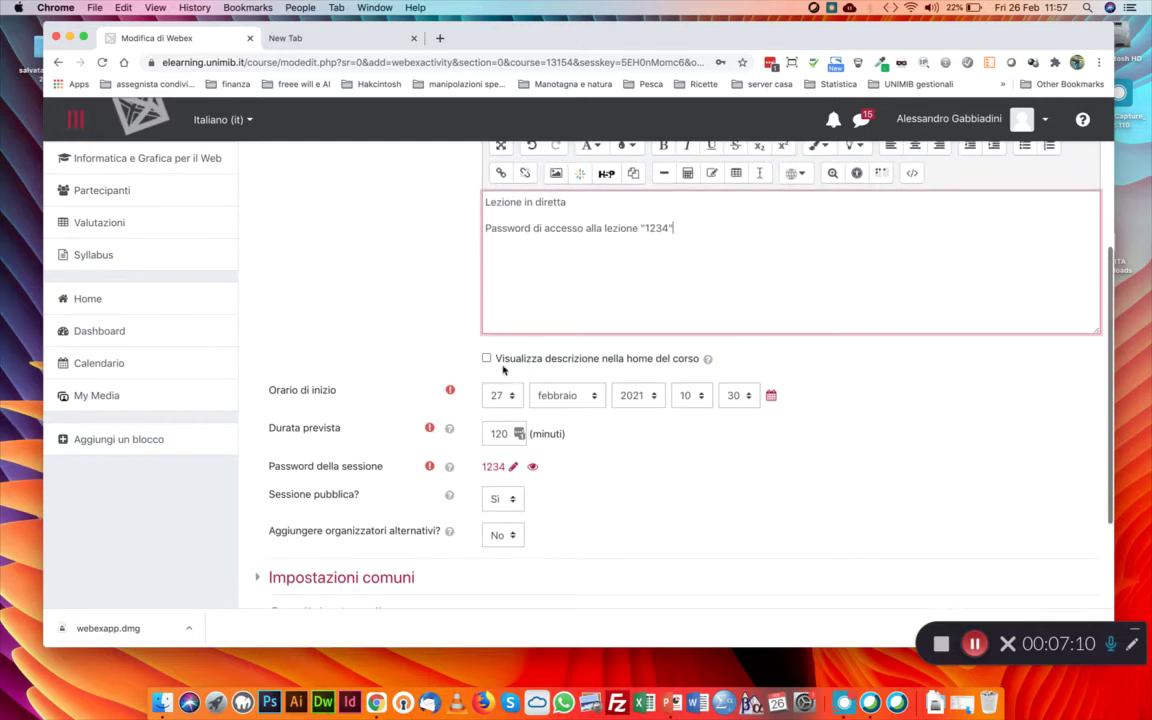
left_click(486, 358)
Delete the 'Lezione in diretta' description line and keep Event as the session type
scroll(663, 429, "up", 1)
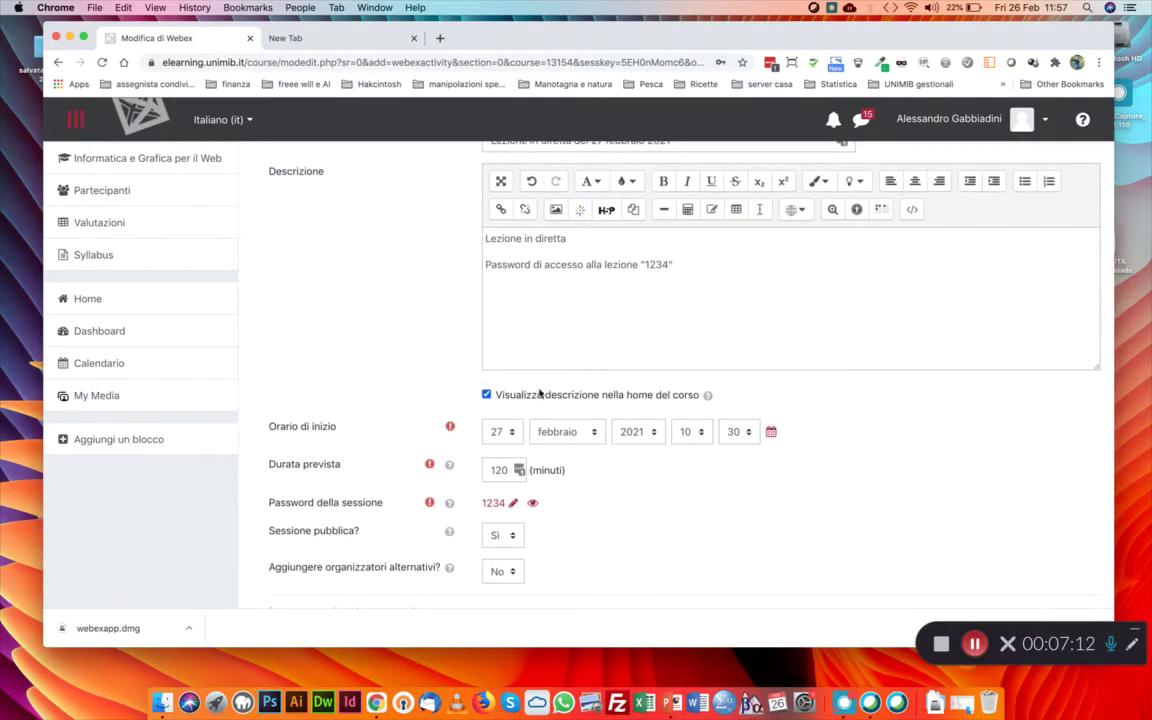
scroll(575, 299, "up", 3)
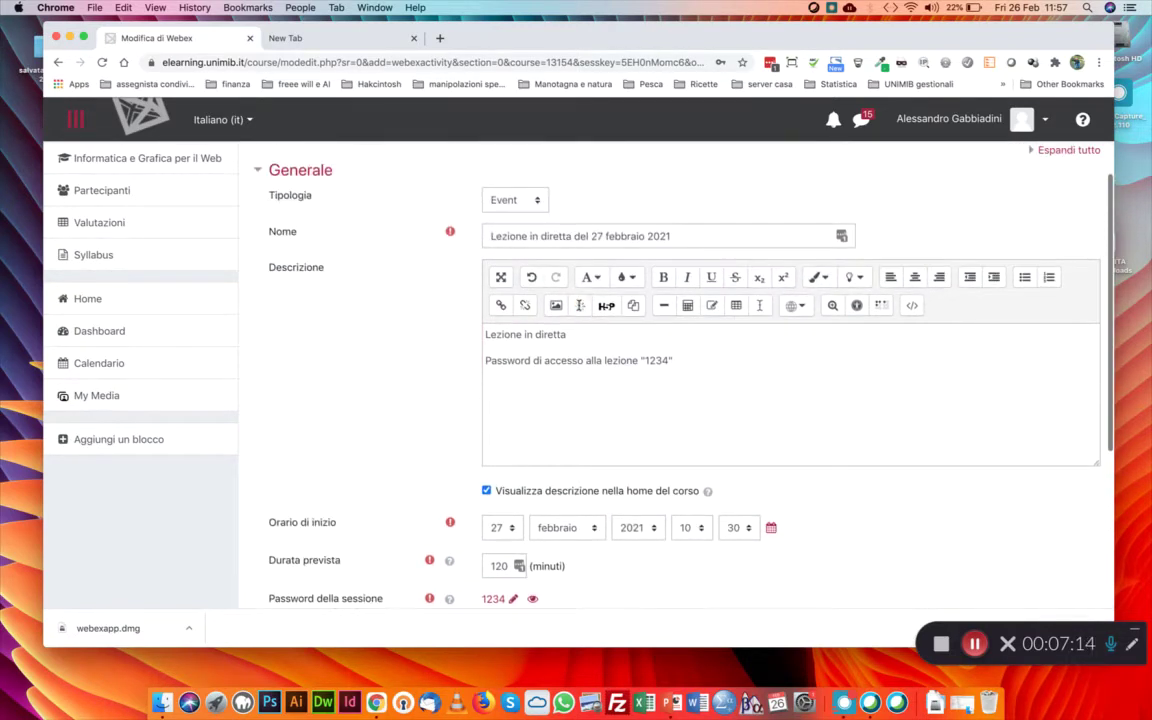
left_click(484, 358)
left_click_drag(484, 358, 484, 331)
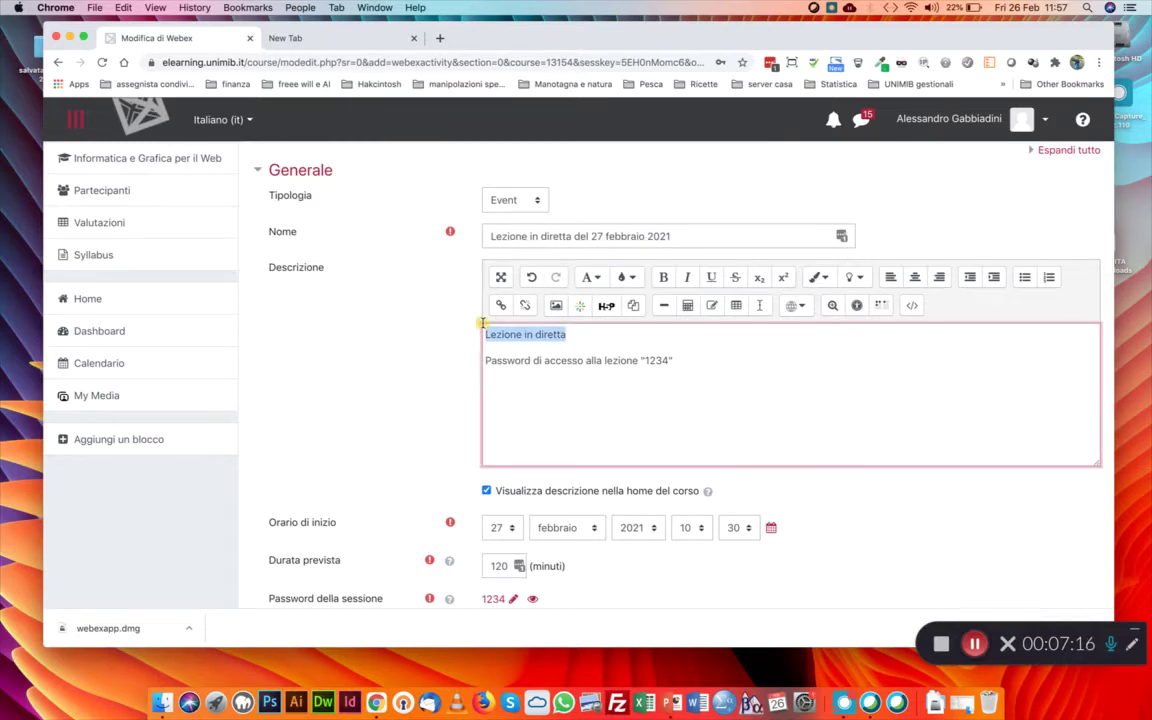
key("BackSpace")
scroll(583, 351, "up", 2)
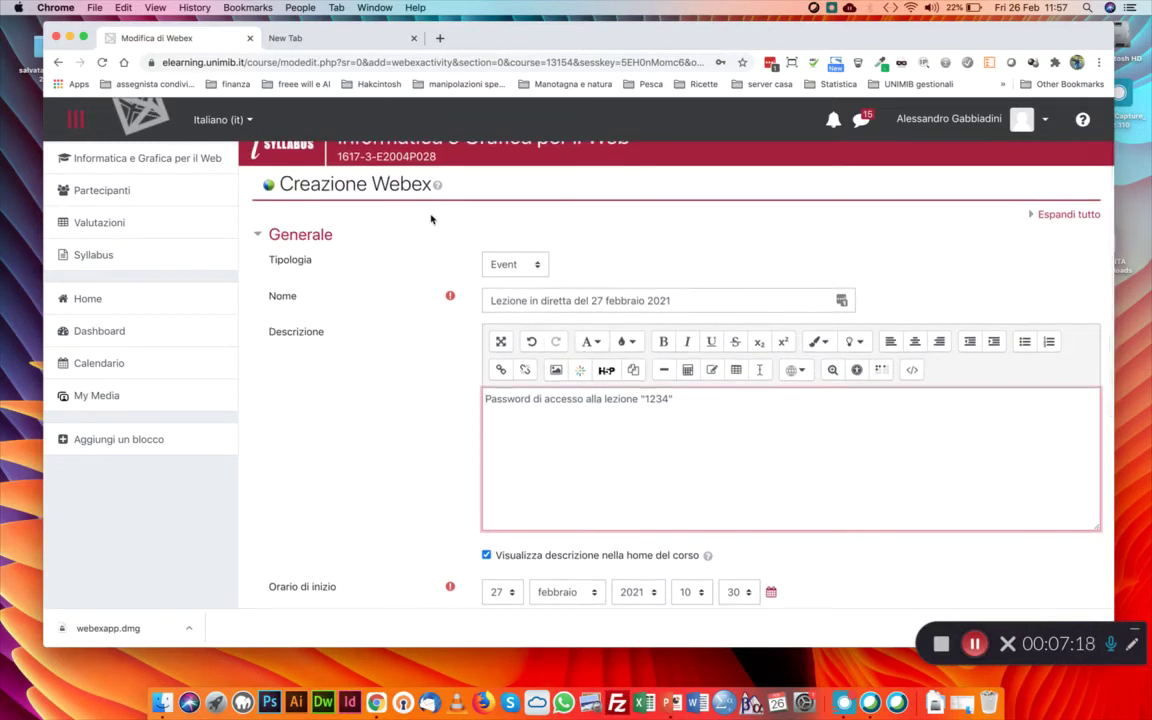
left_click(535, 264)
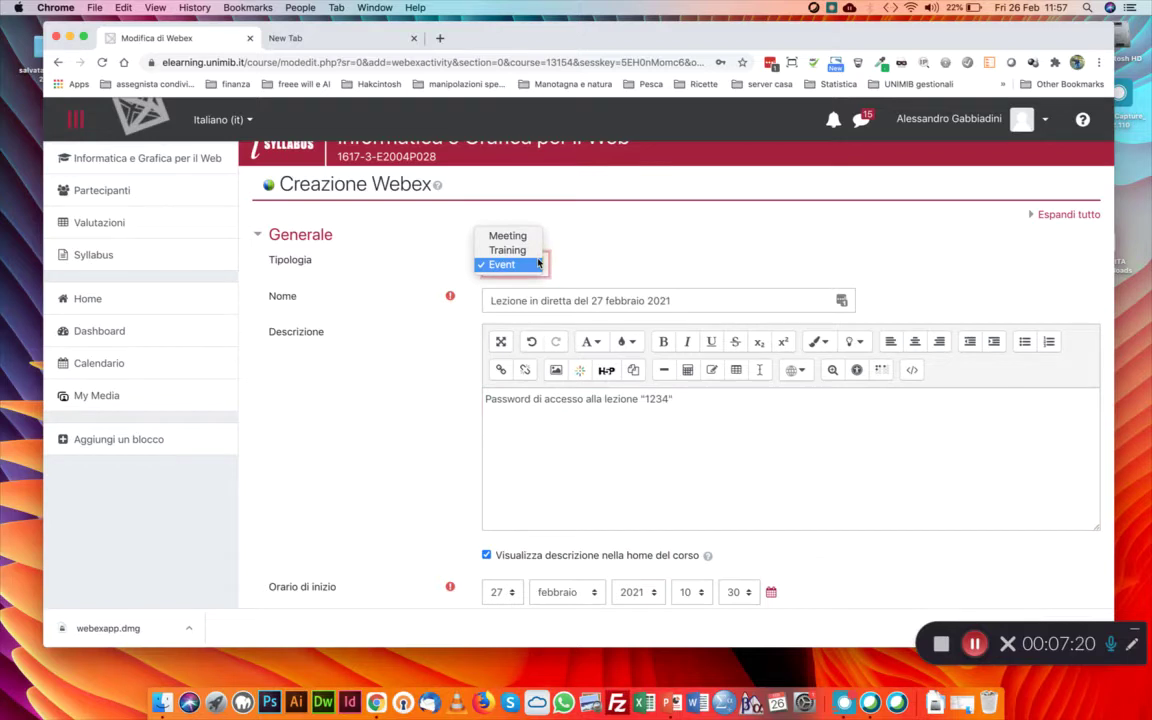
left_click(517, 265)
scroll(424, 324, "down", 7)
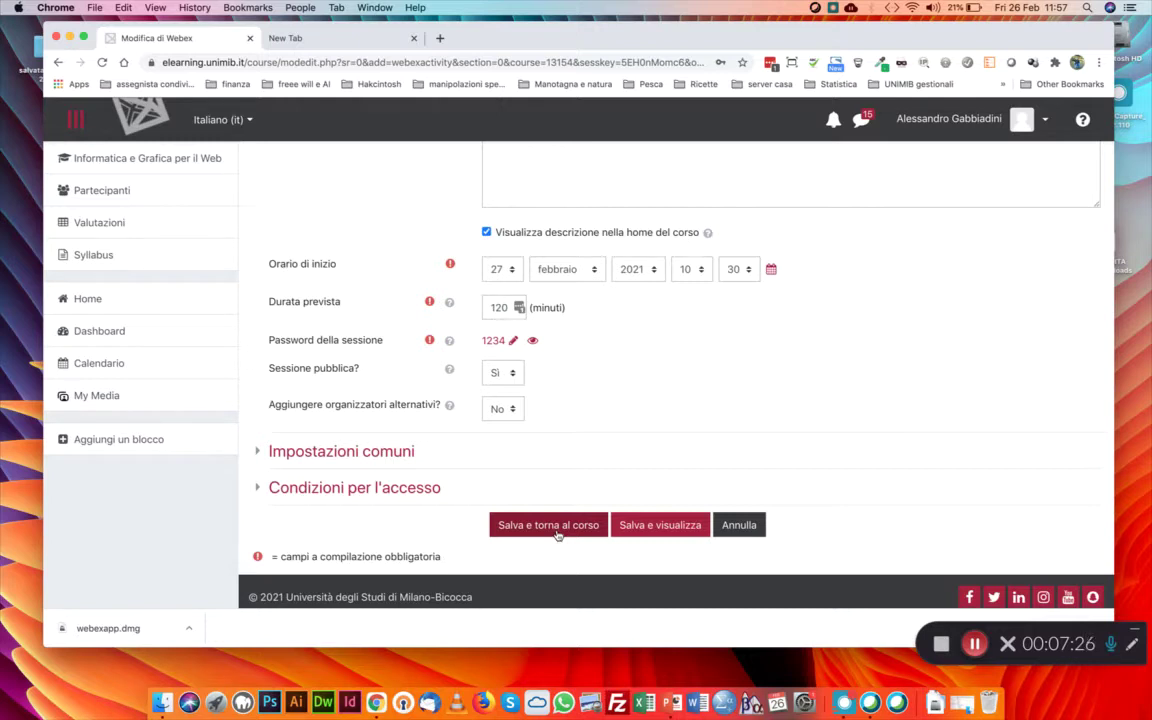
Save the Webex activity and return to the course page
left_click(557, 527)
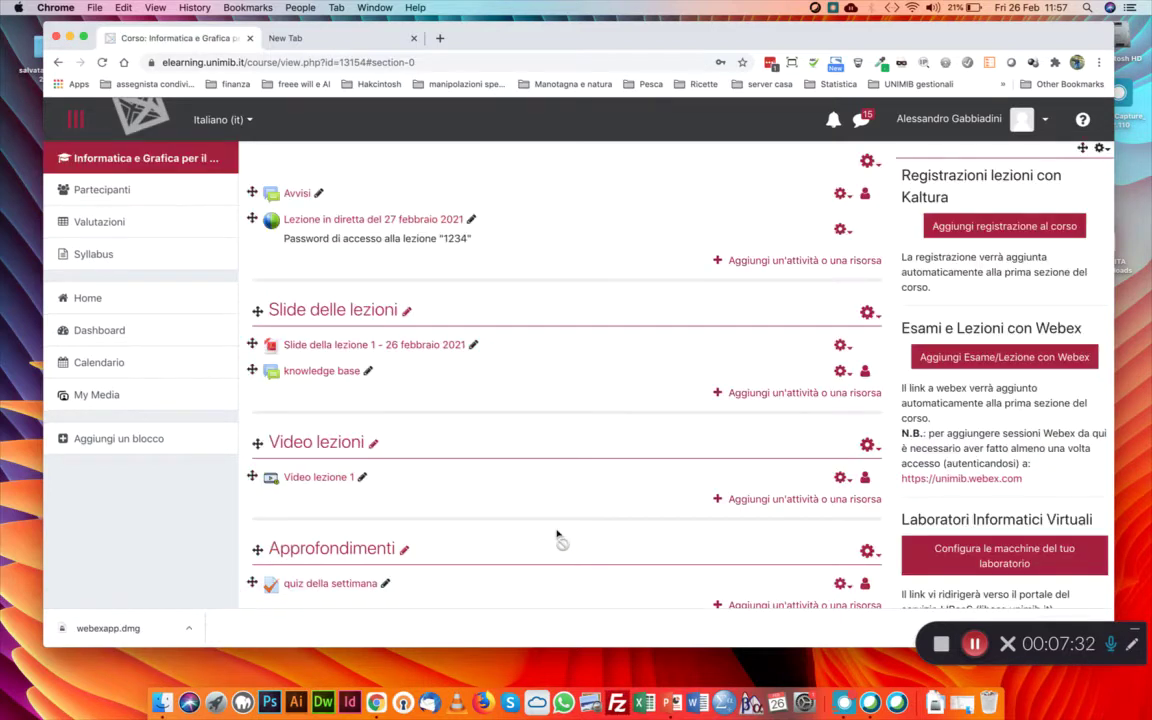
scroll(560, 540, "down", 2)
scroll(499, 481, "up", 4)
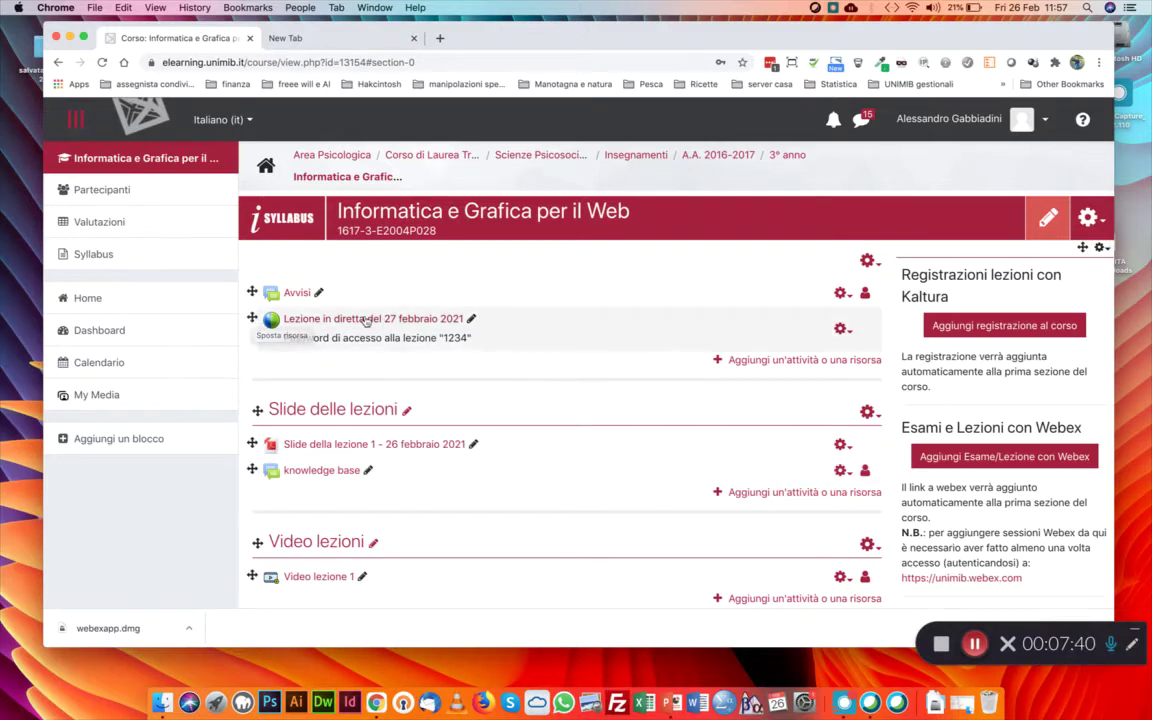
Drag the Lezioni in diretta section up so it sits above Slide delle lezioni
left_click_drag(252, 317, 270, 485)
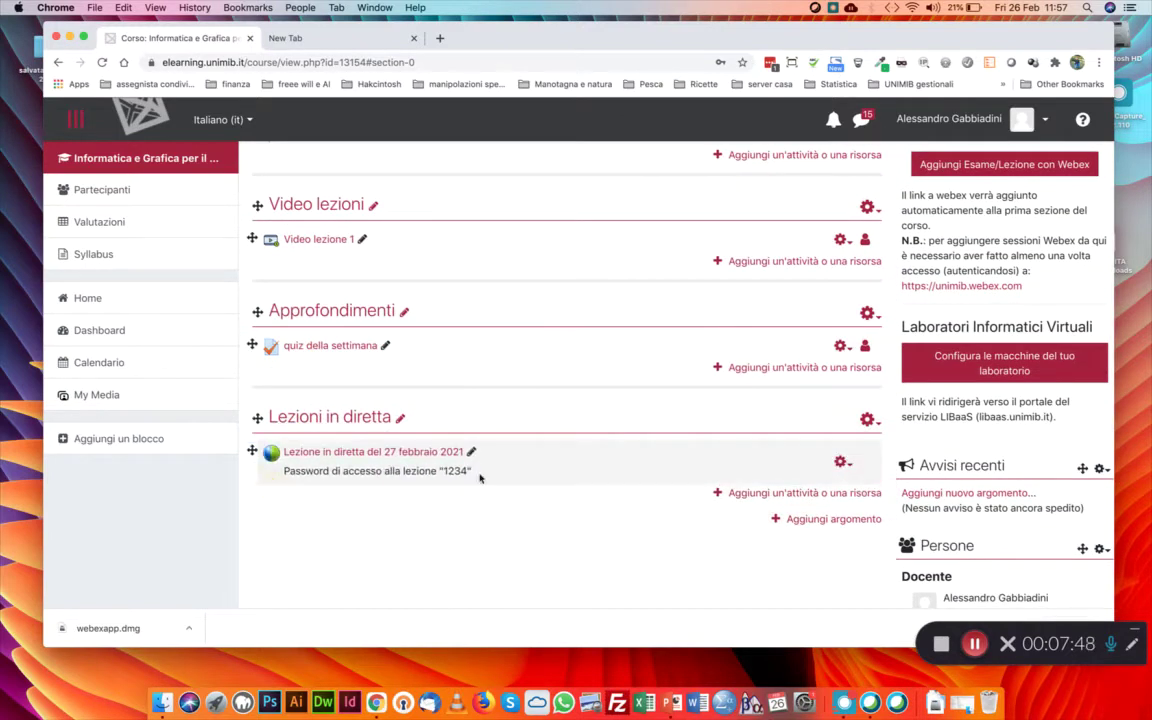
scroll(498, 472, "up", 1)
left_click_drag(257, 456, 326, 193)
scroll(345, 250, "up", 2)
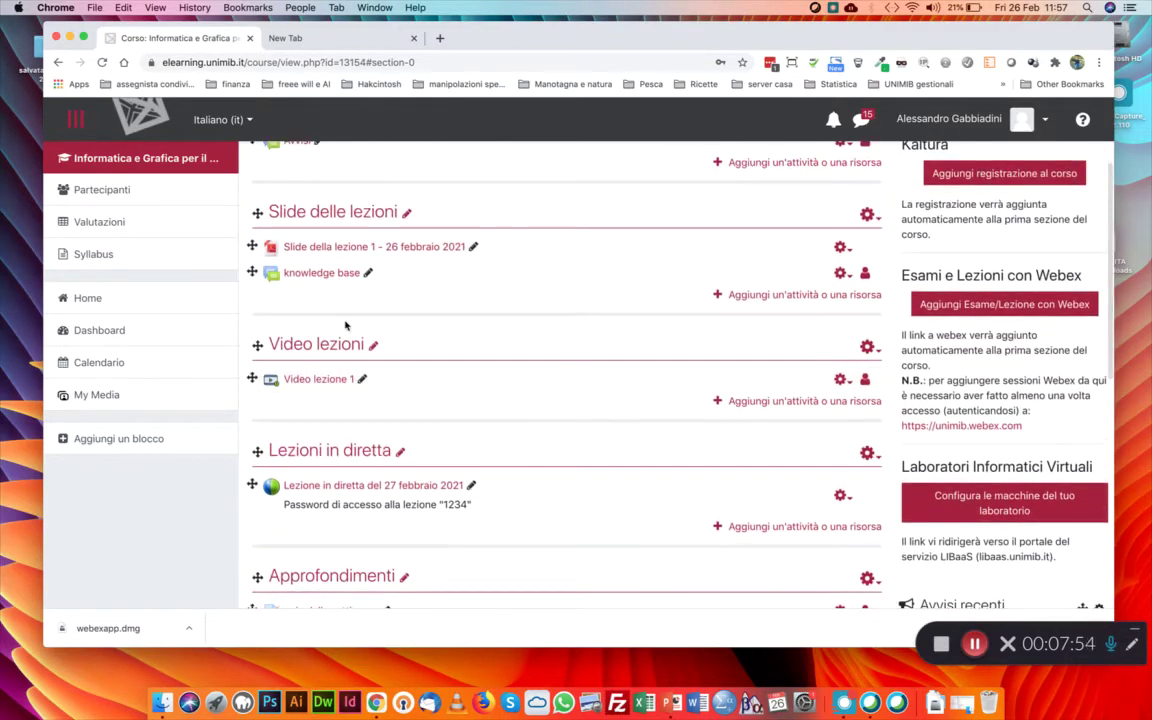
scroll(352, 303, "up", 2)
left_click_drag(258, 538, 262, 410)
scroll(687, 444, "up", 1)
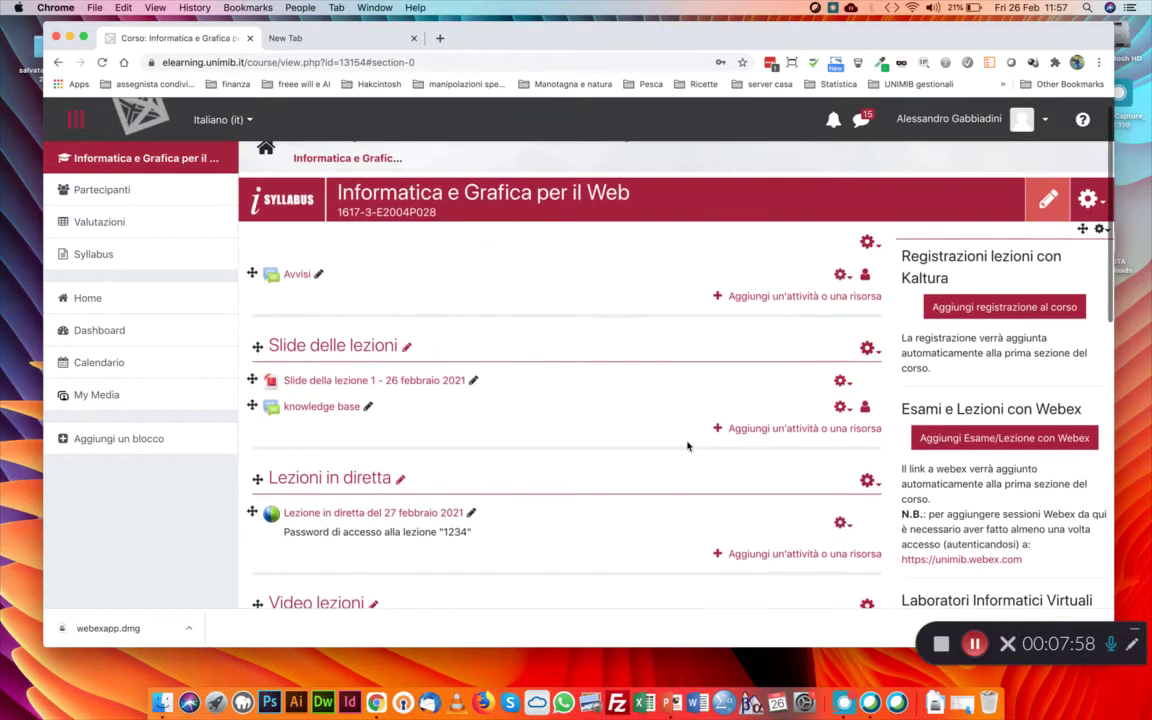
left_click_drag(256, 477, 265, 340)
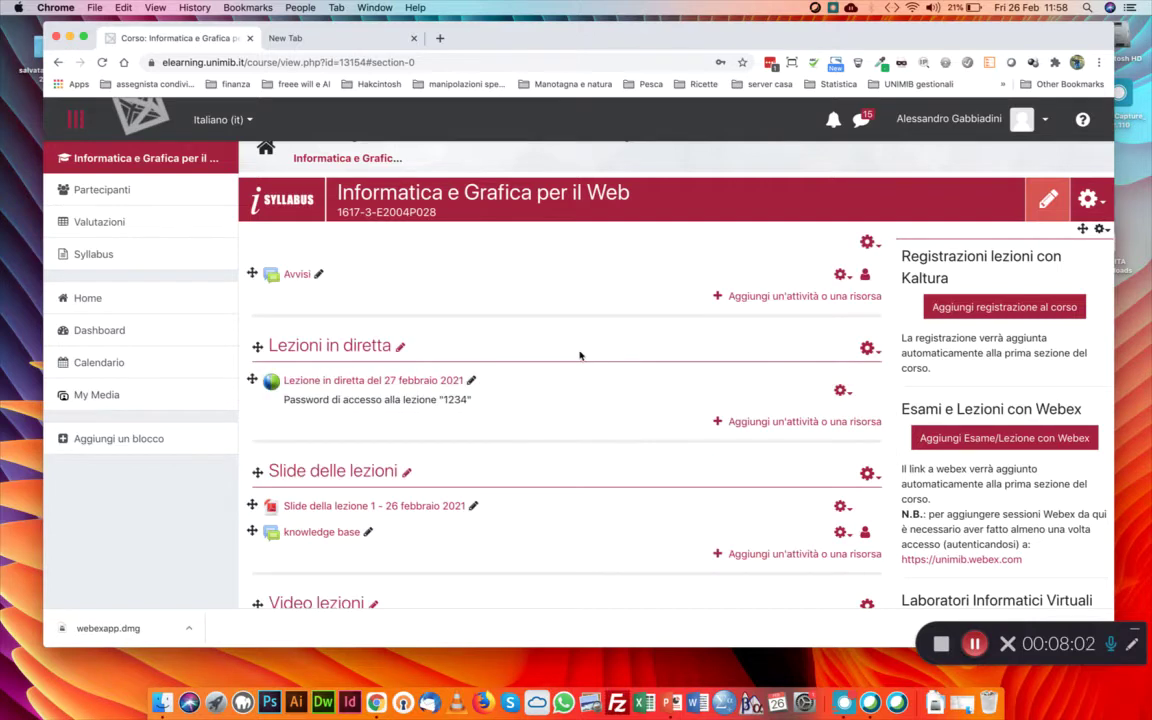
scroll(579, 355, "down", 1)
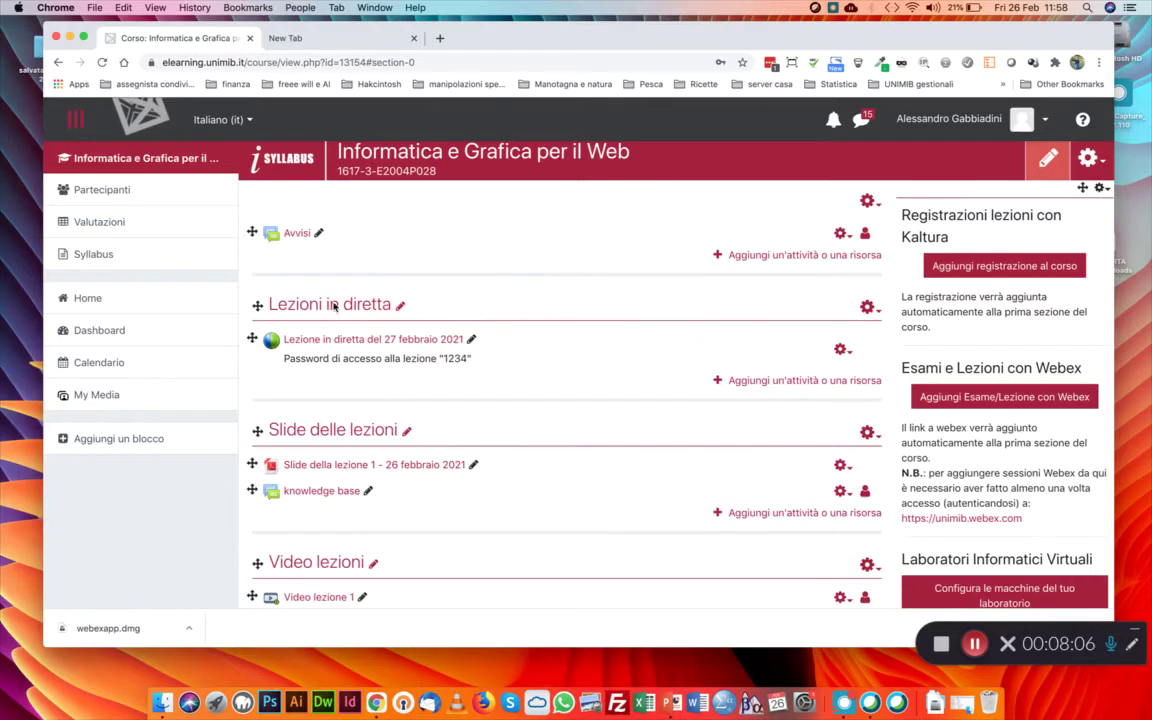
scroll(378, 342, "down", 3)
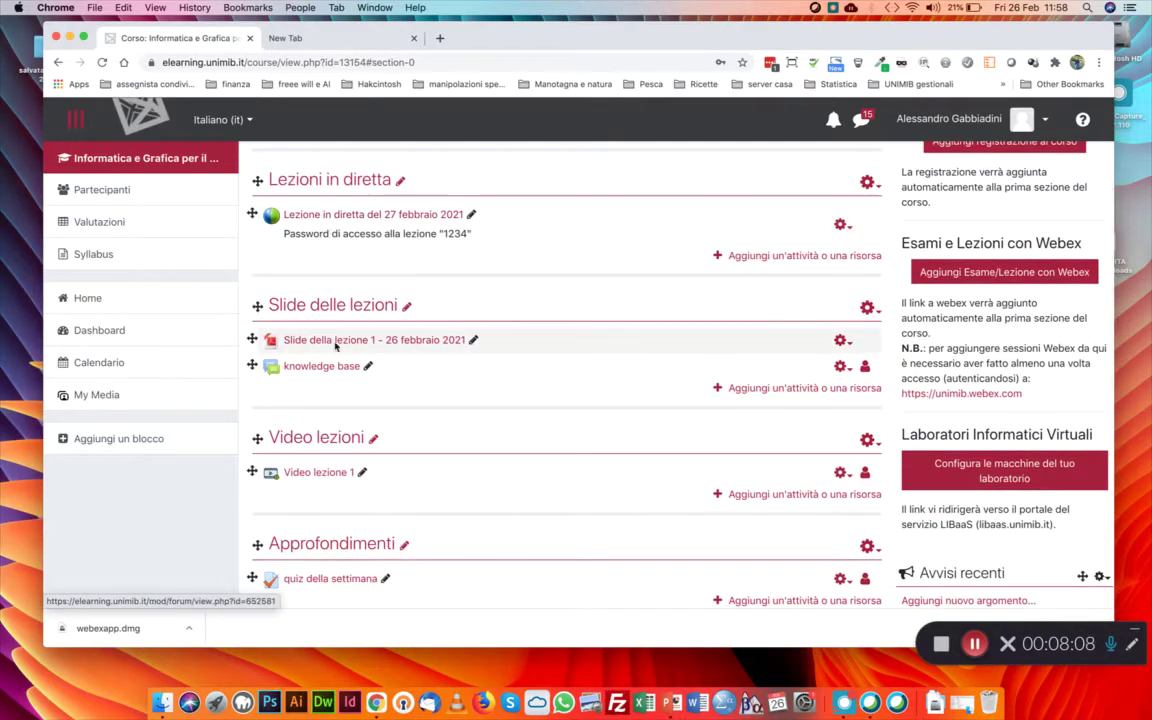
scroll(340, 340, "up", 3)
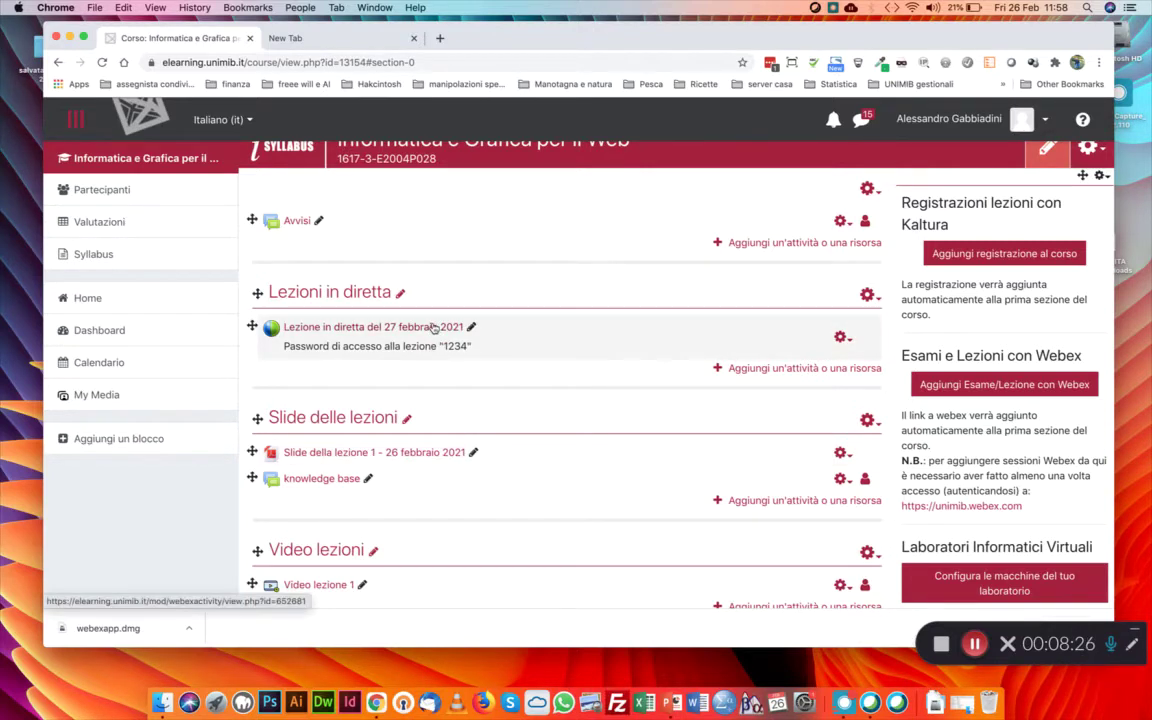
left_click(433, 328)
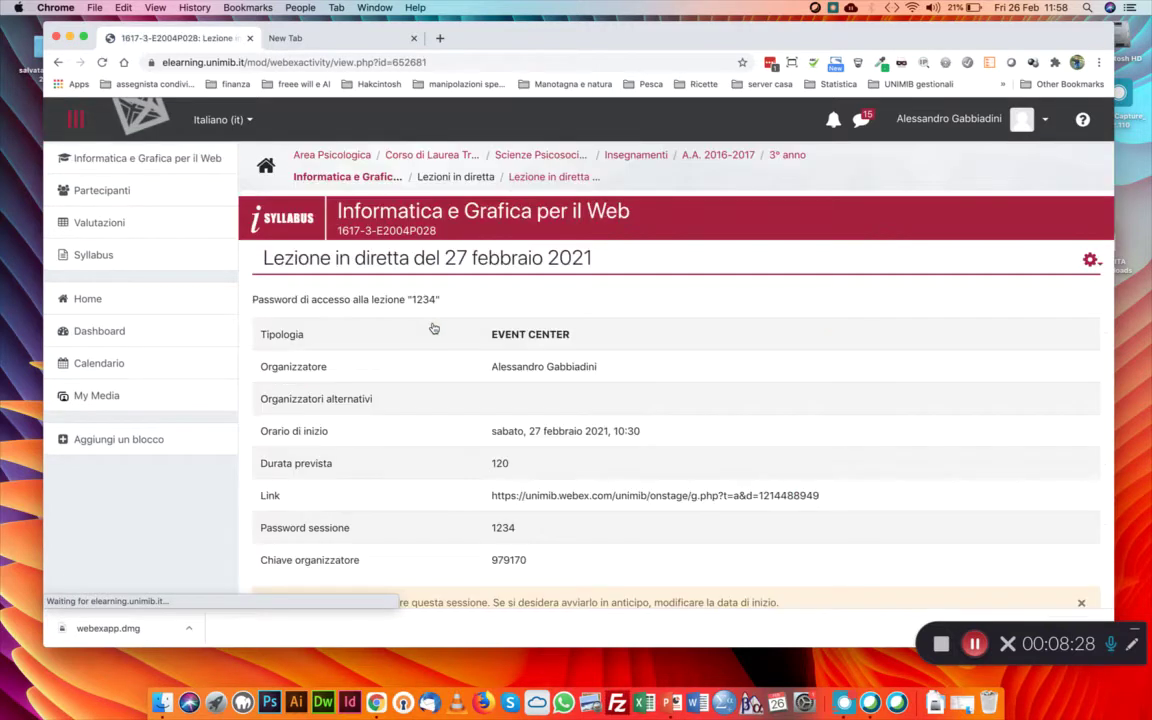
scroll(433, 328, "down", 4)
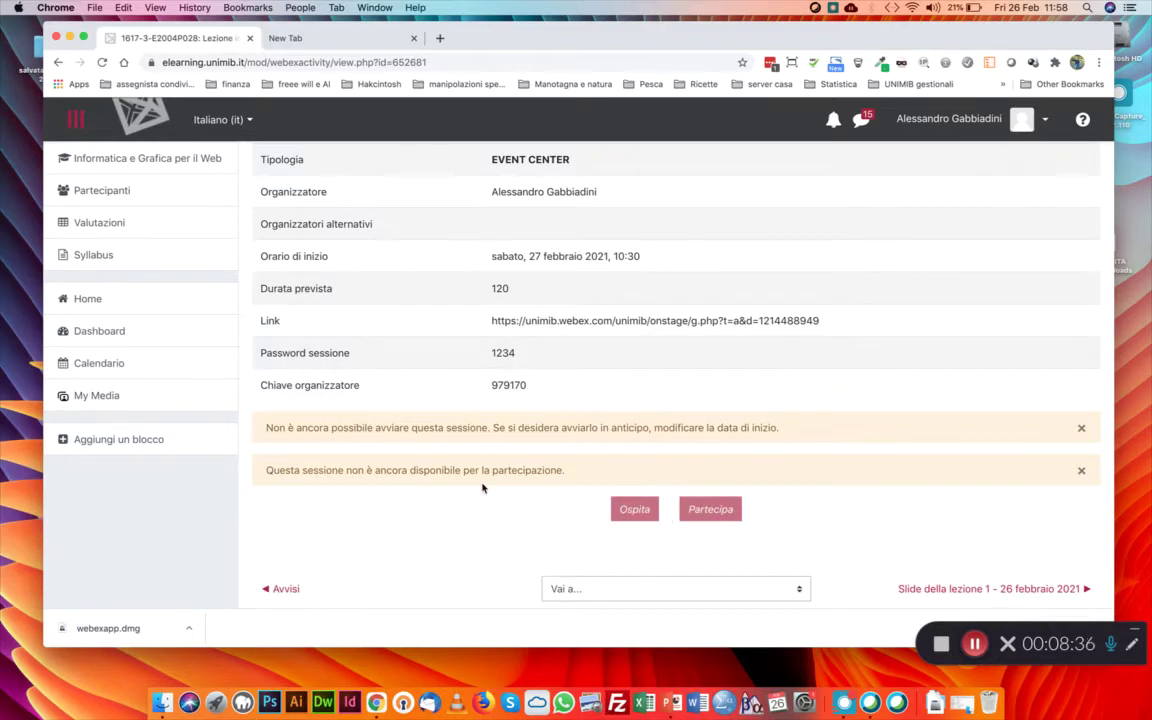
scroll(482, 488, "up", 3)
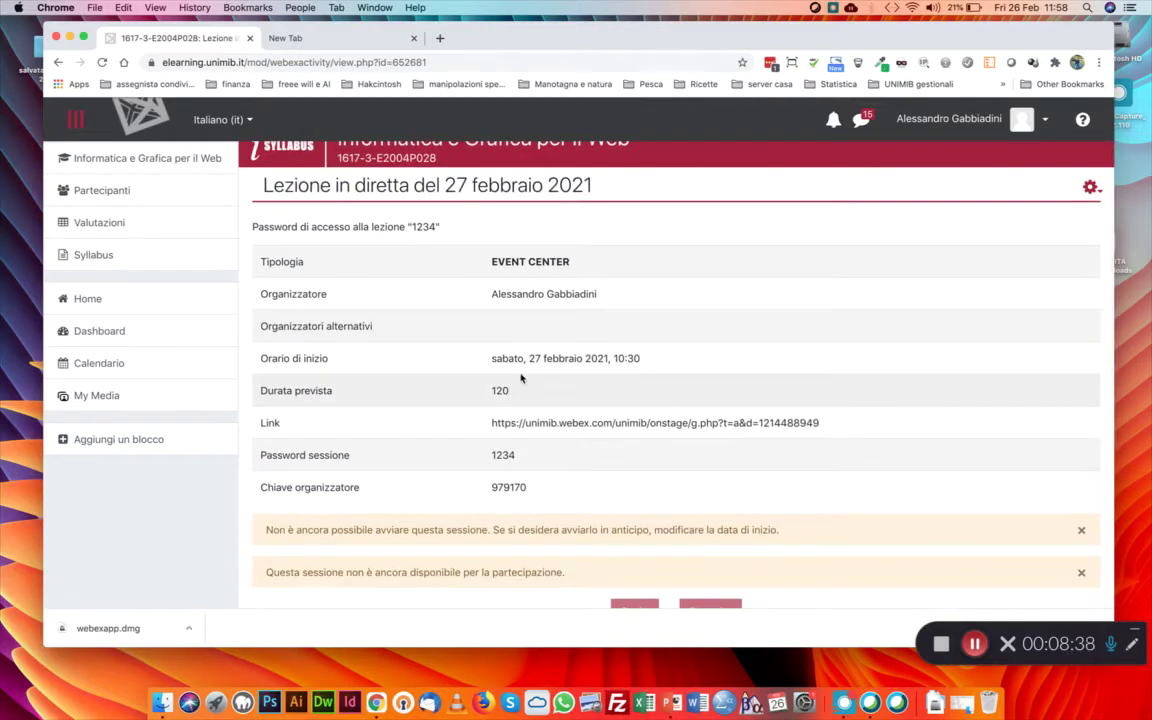
left_click(58, 62)
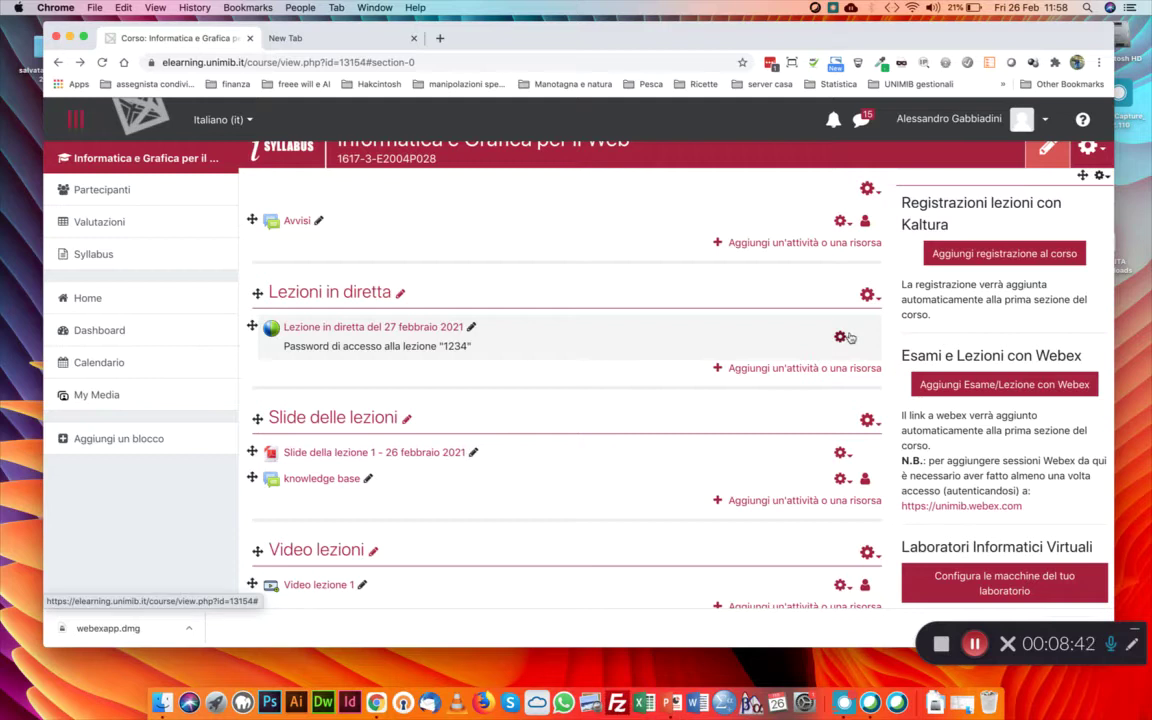
left_click(841, 337)
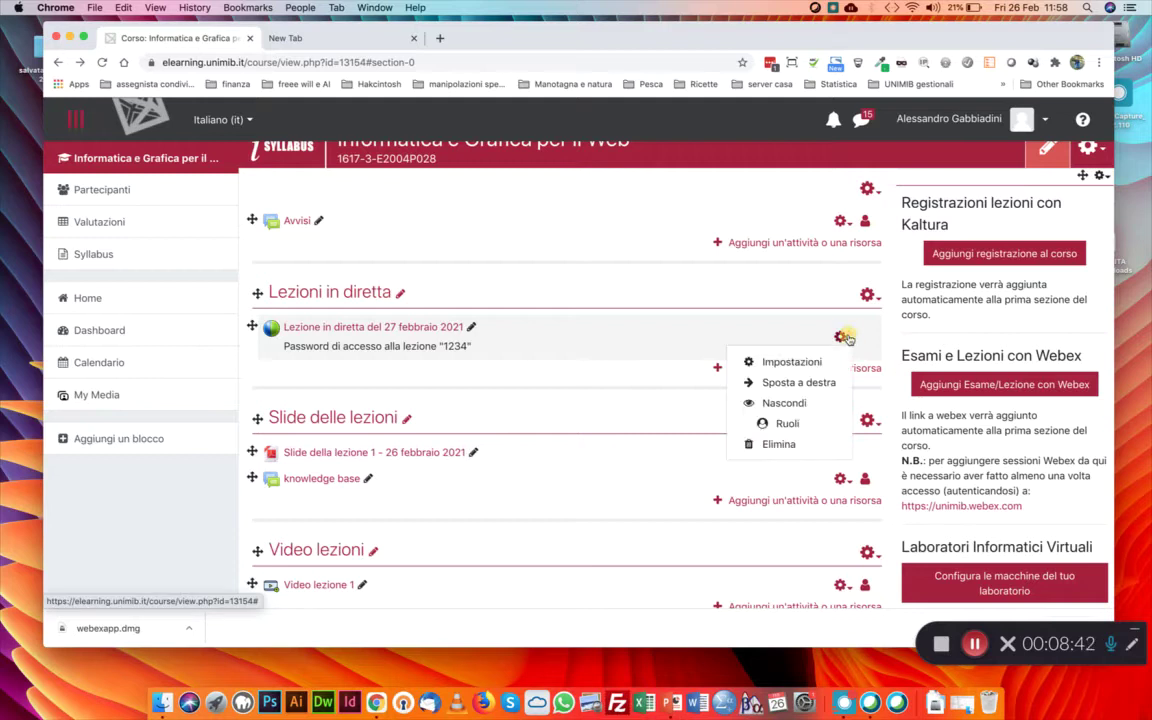
Reschedule the live lesson to start on the 26th at 11 and save
left_click(788, 365)
scroll(545, 390, "down", 6)
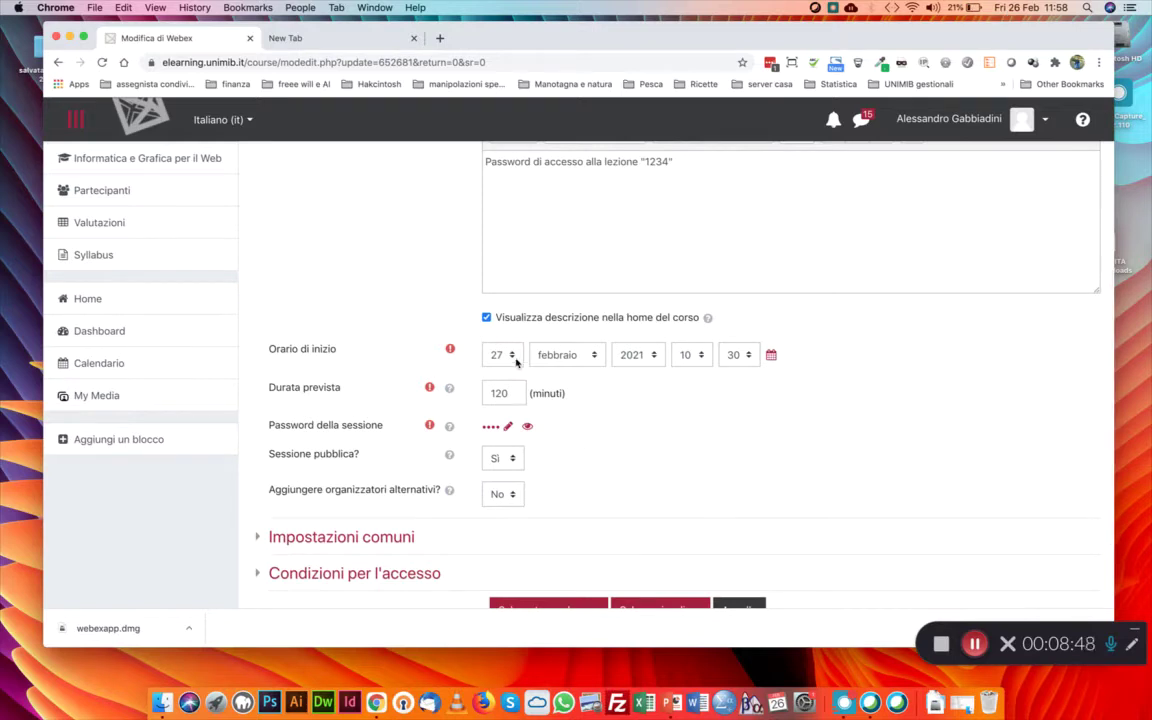
left_click(501, 354)
left_click(643, 355)
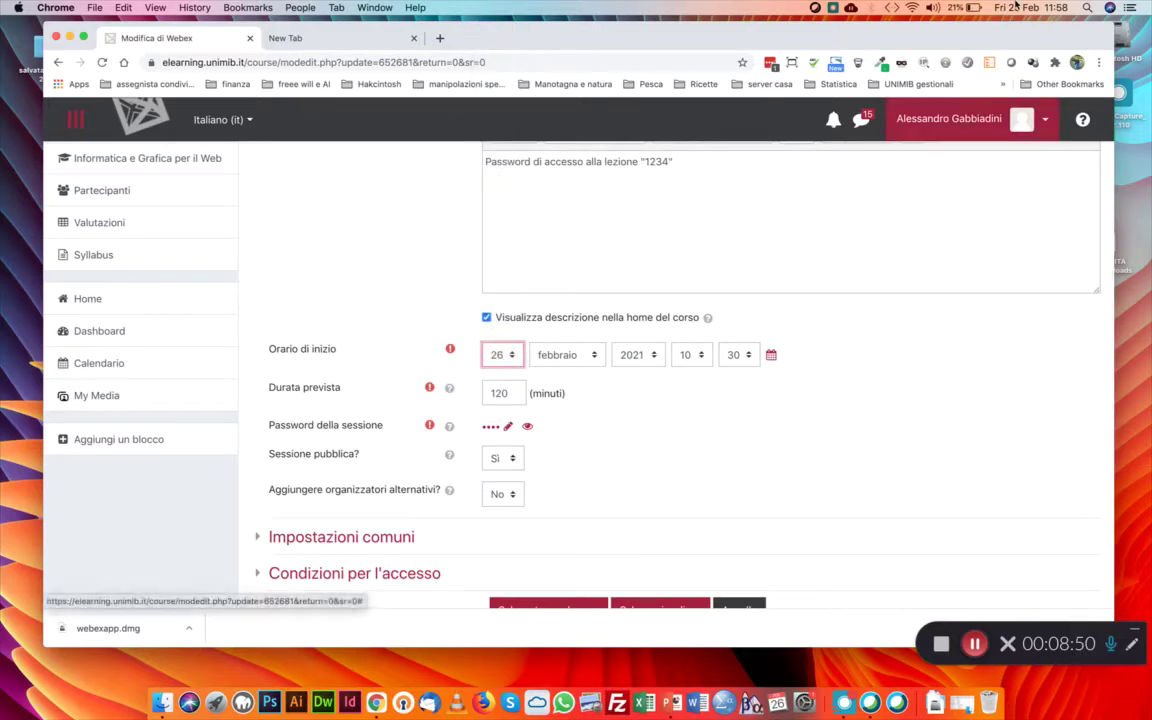
left_click(696, 357)
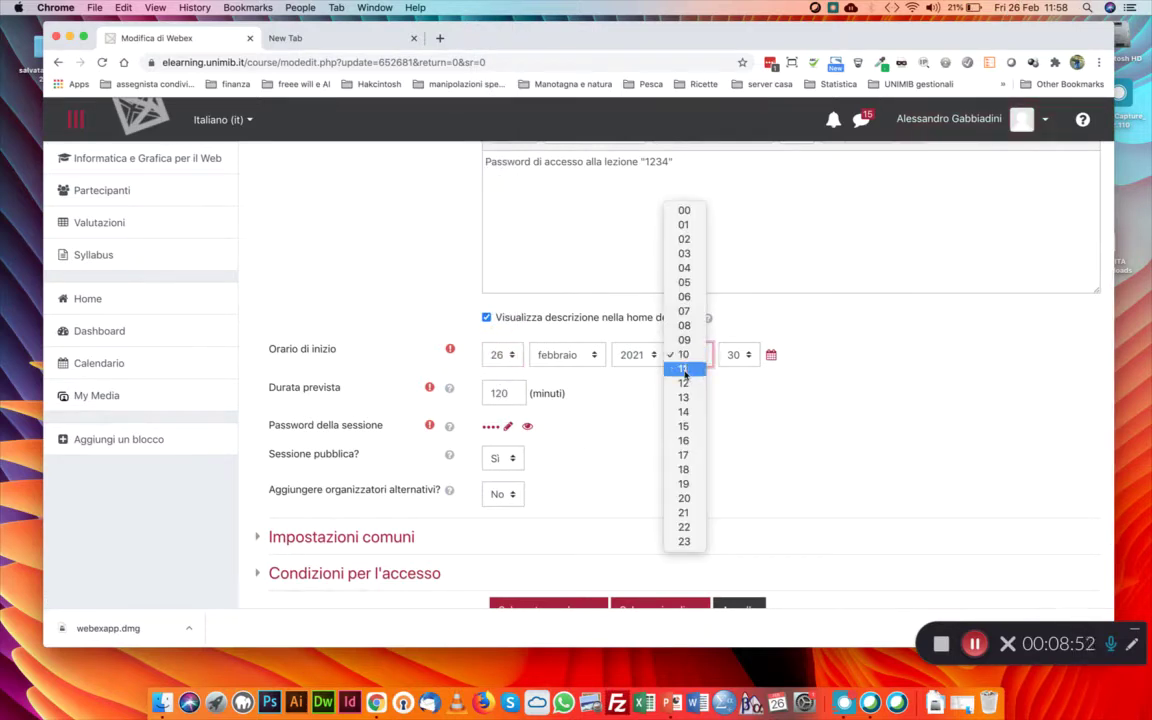
left_click(684, 368)
left_click(745, 360)
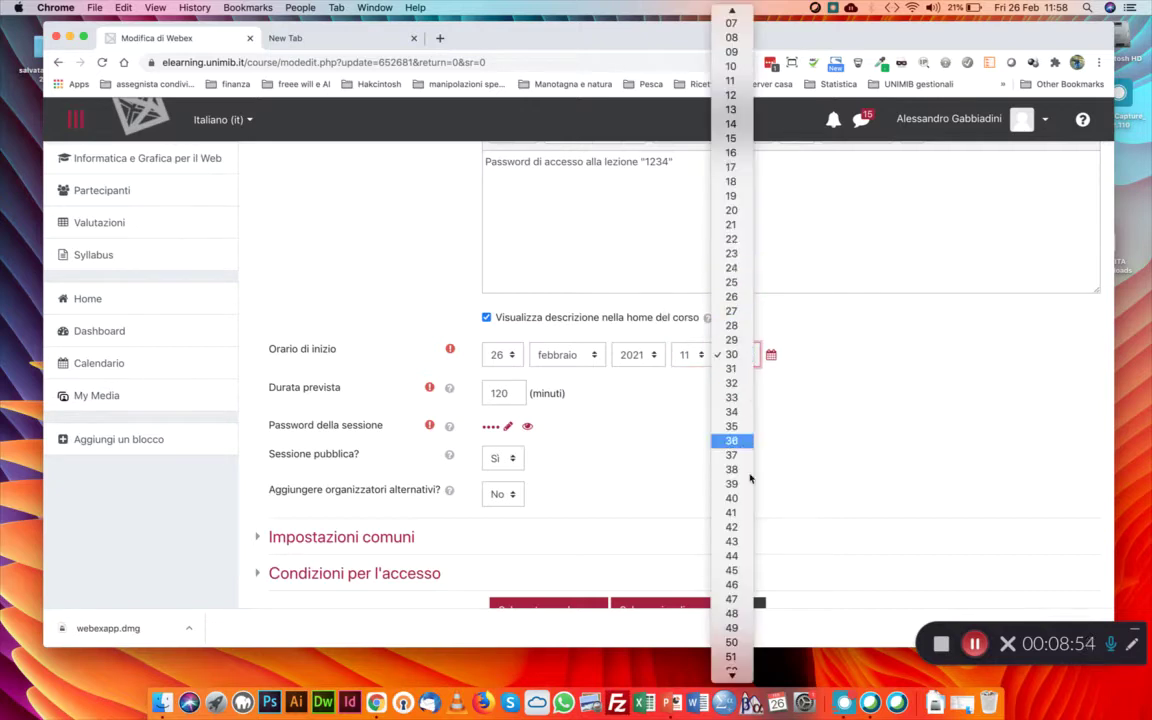
mouse_move(736, 672)
left_click(736, 672)
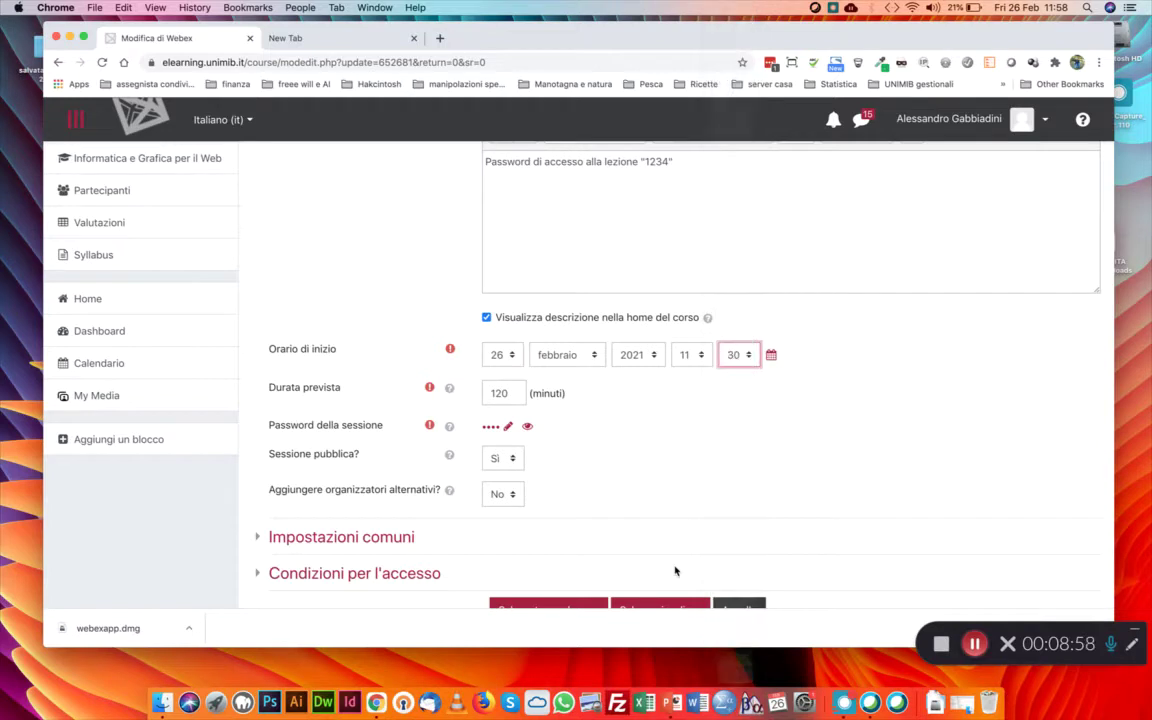
scroll(584, 541, "down", 1)
scroll(584, 541, "down", 1)
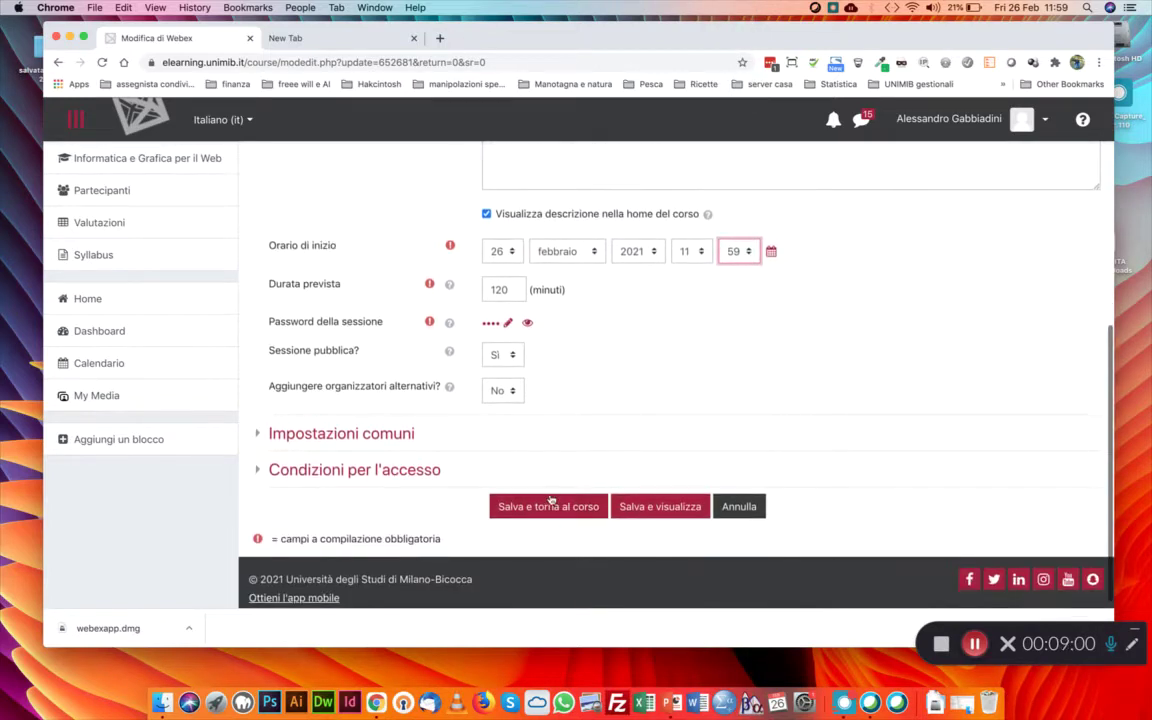
left_click(550, 502)
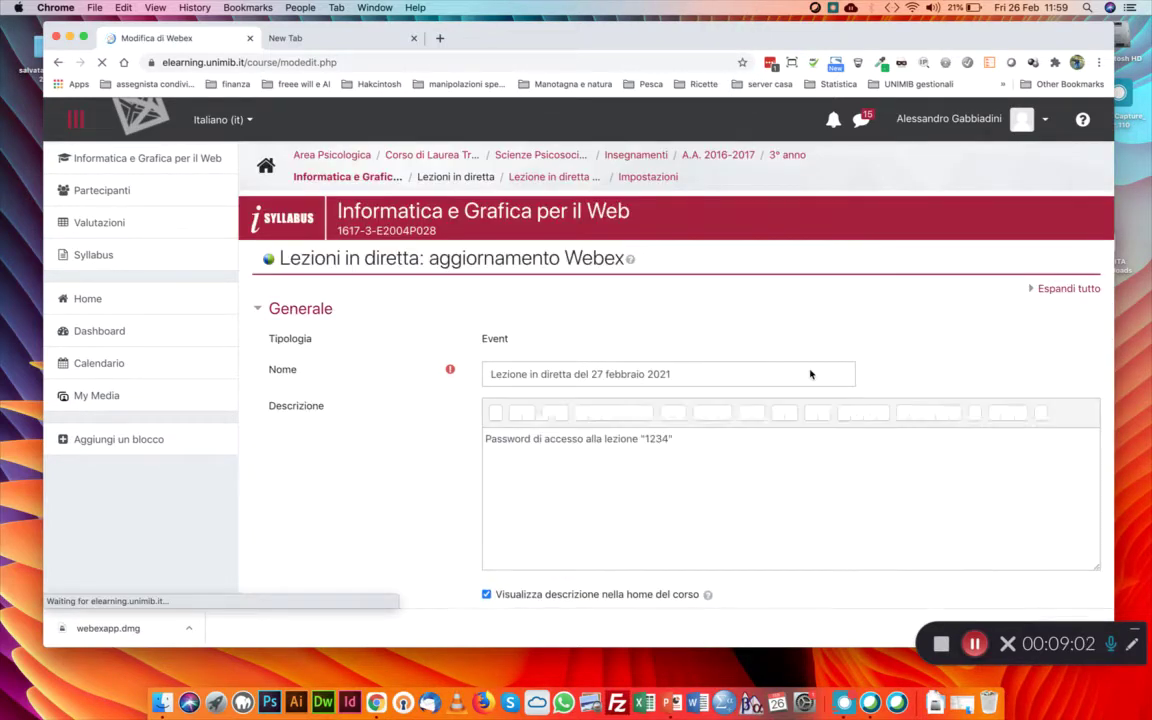
left_click(557, 500)
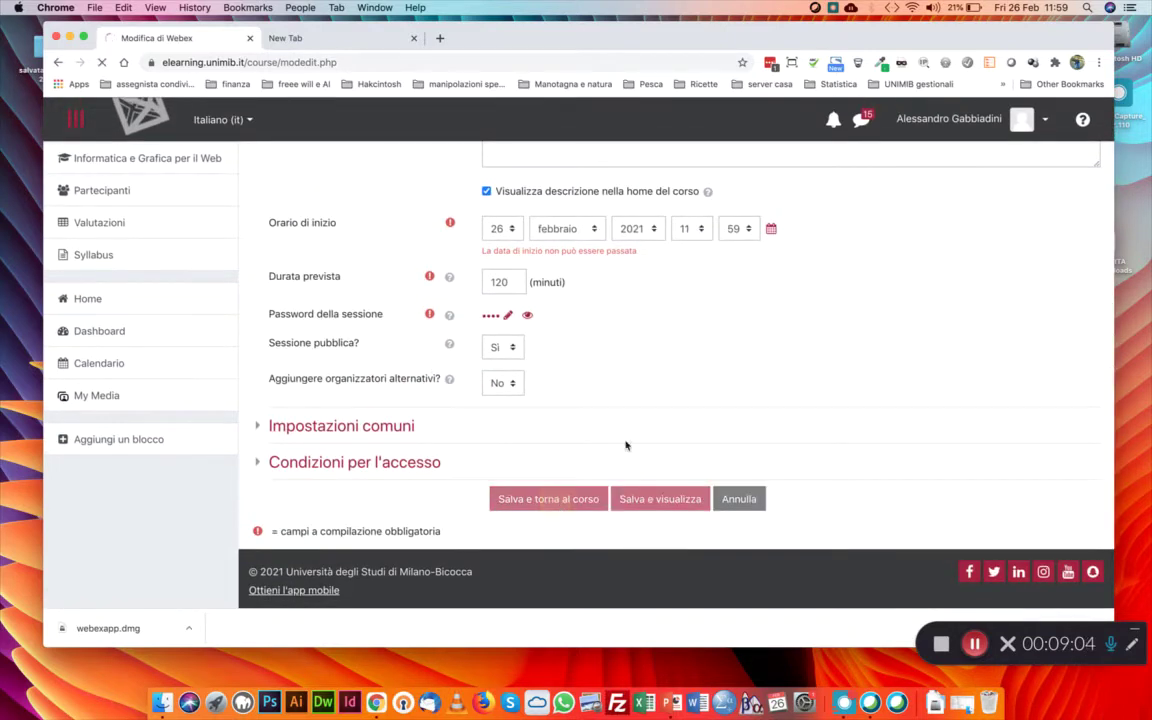
Correct the start time to 12:02 and save, returning to the course
scroll(650, 460, "up", 2)
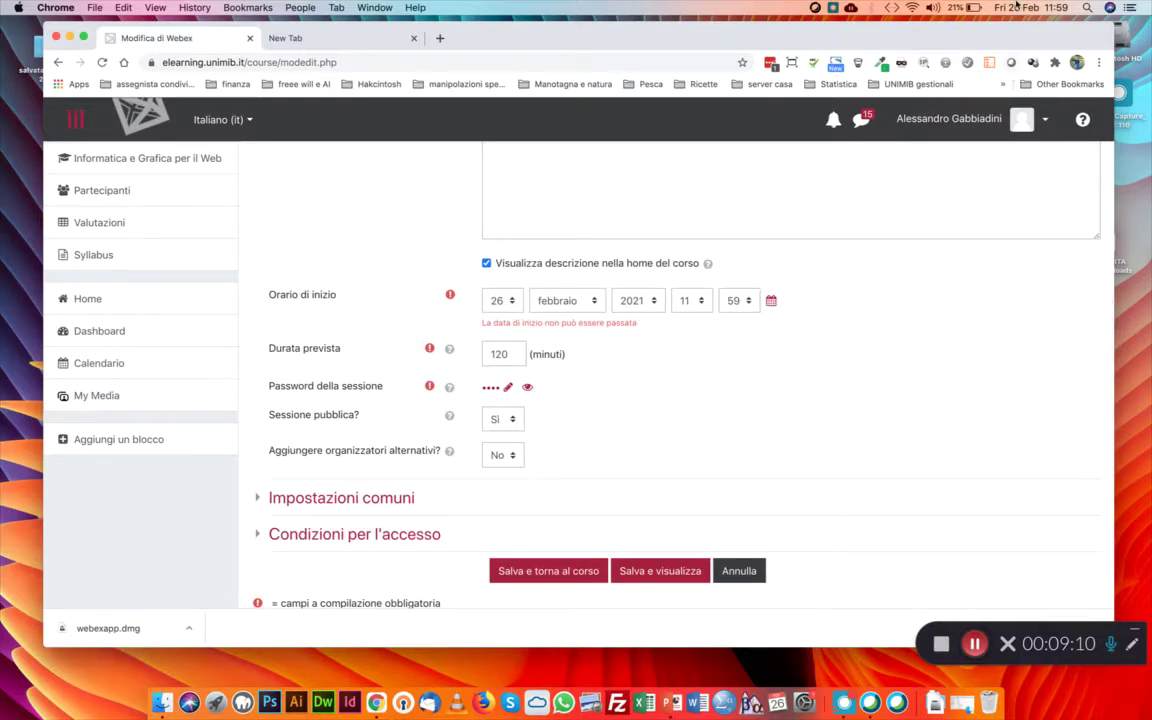
left_click(745, 304)
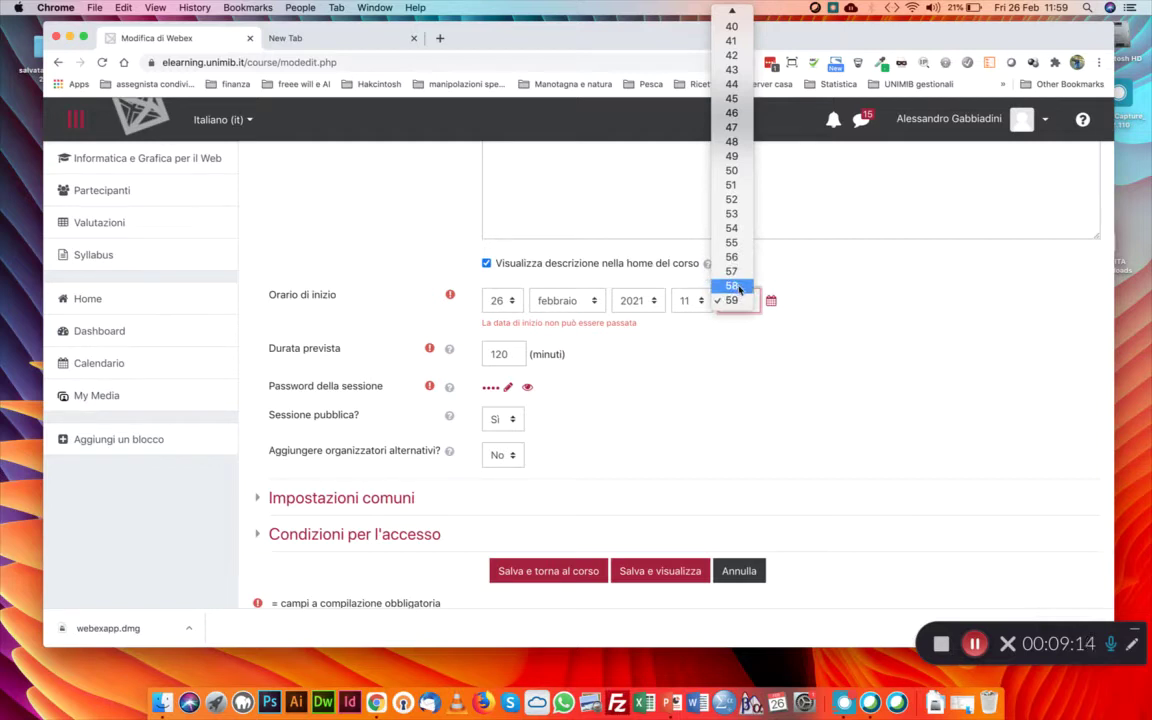
left_click(694, 303)
left_click(694, 303)
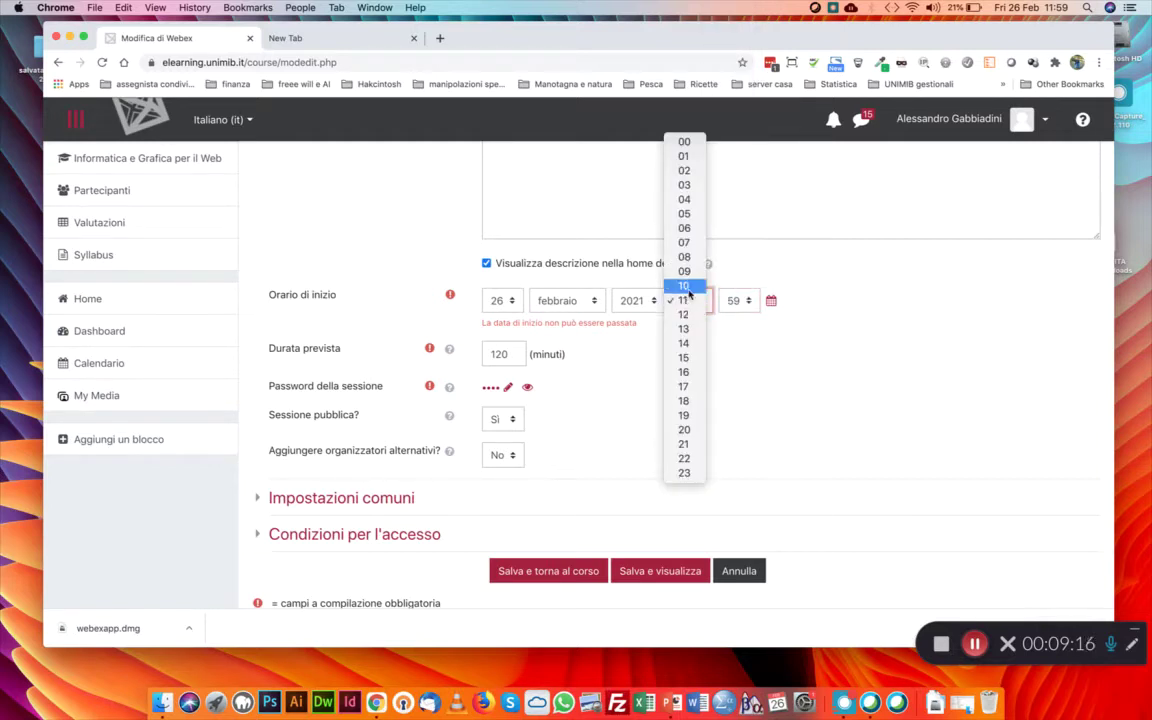
left_click(684, 314)
left_click(738, 300)
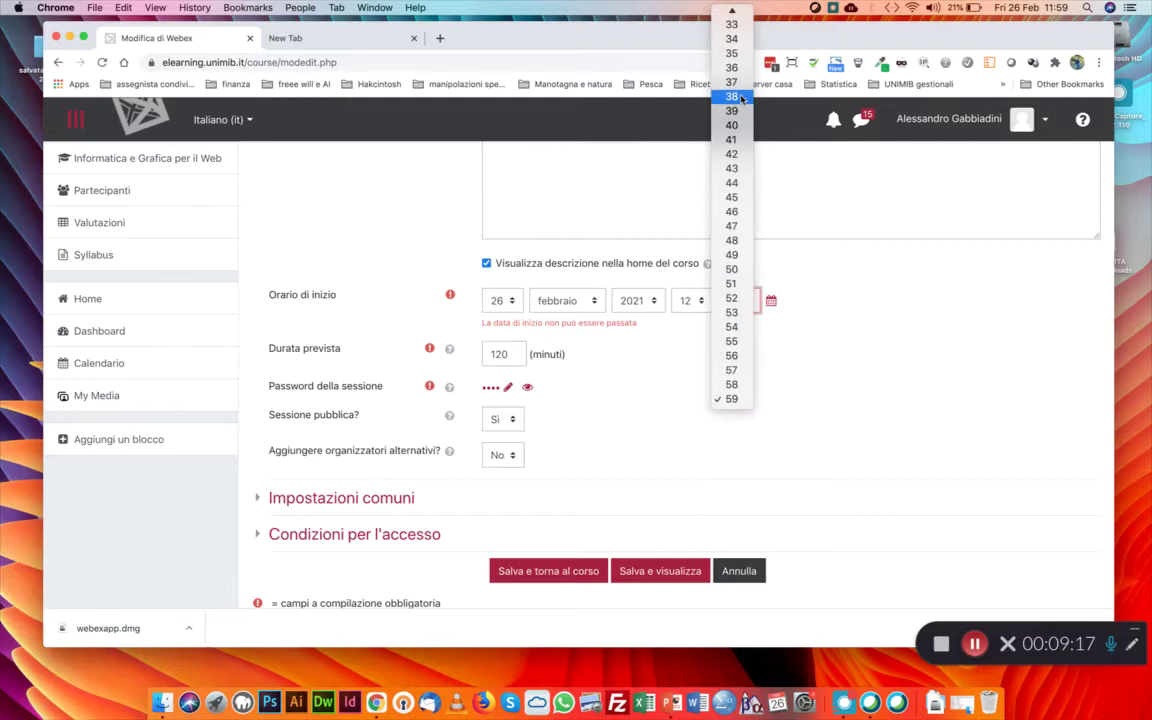
scroll(741, 98, "up", 10)
left_click(732, 42)
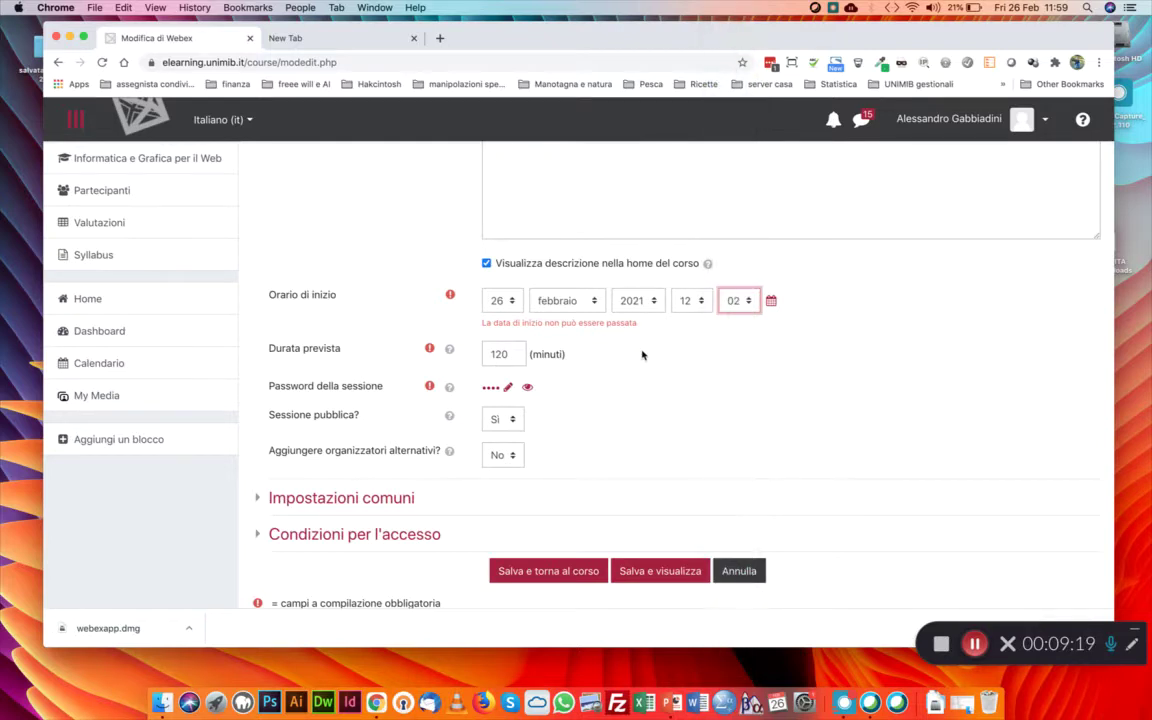
left_click(535, 567)
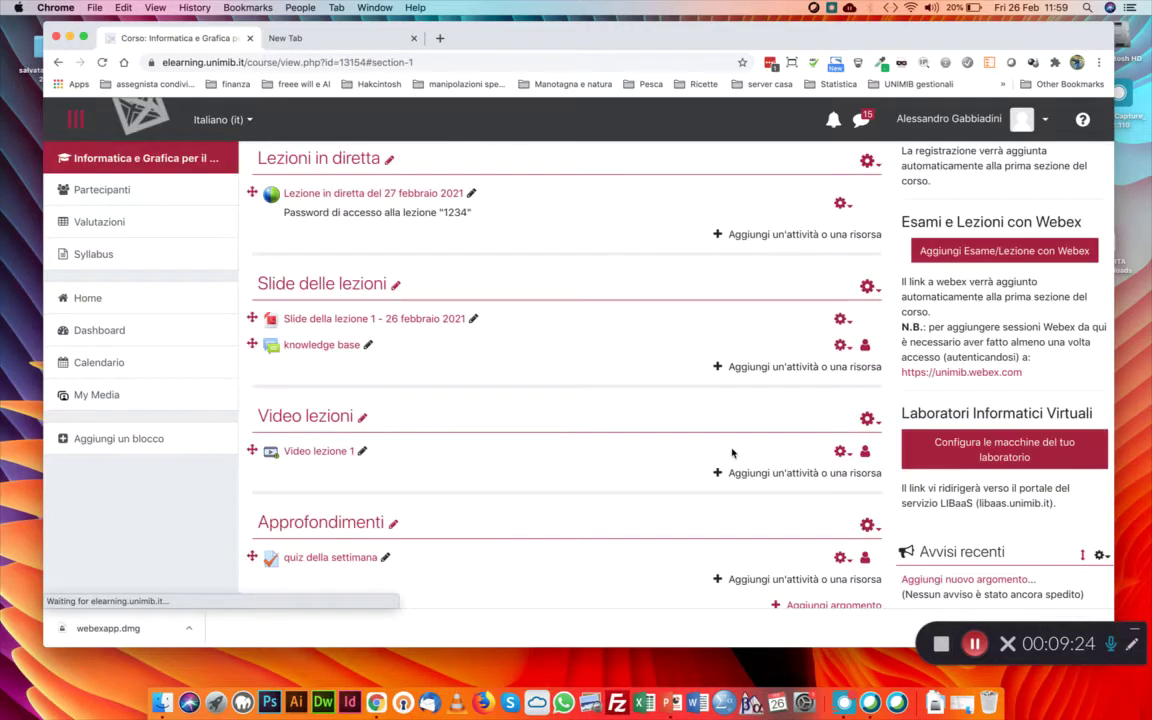
Open 'Lezione in diretta del 27 febbraio 2021' and host it in Webex Events
scroll(732, 453, "up", 2)
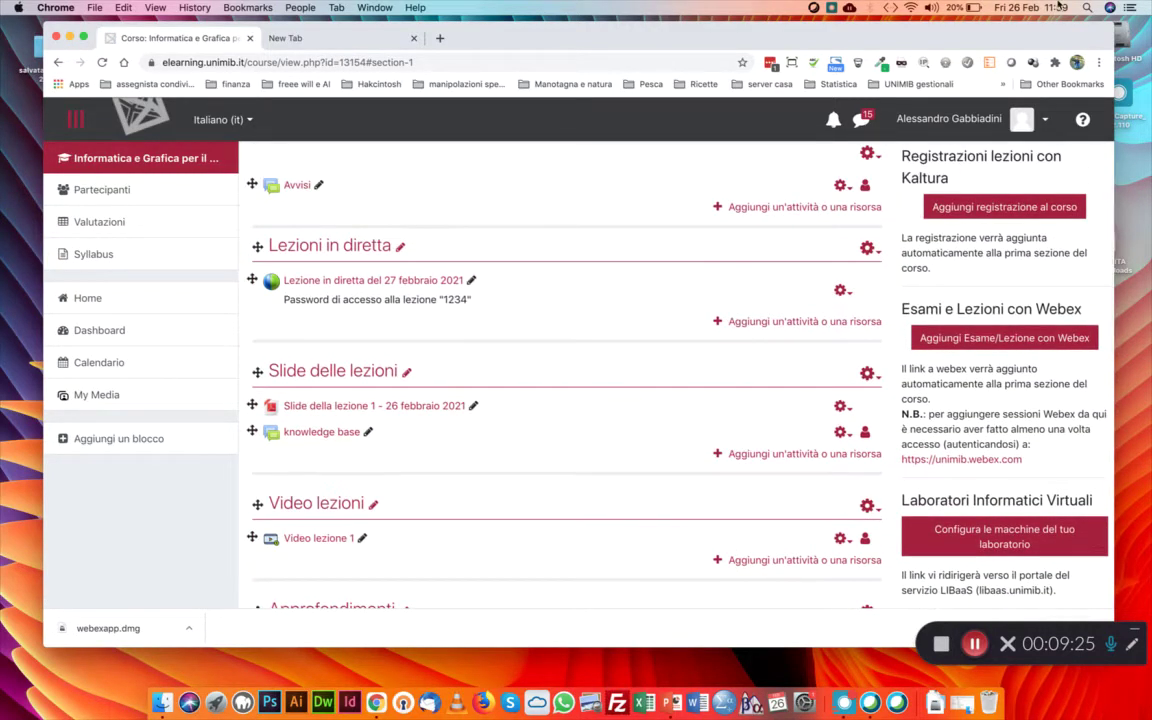
left_click(322, 284)
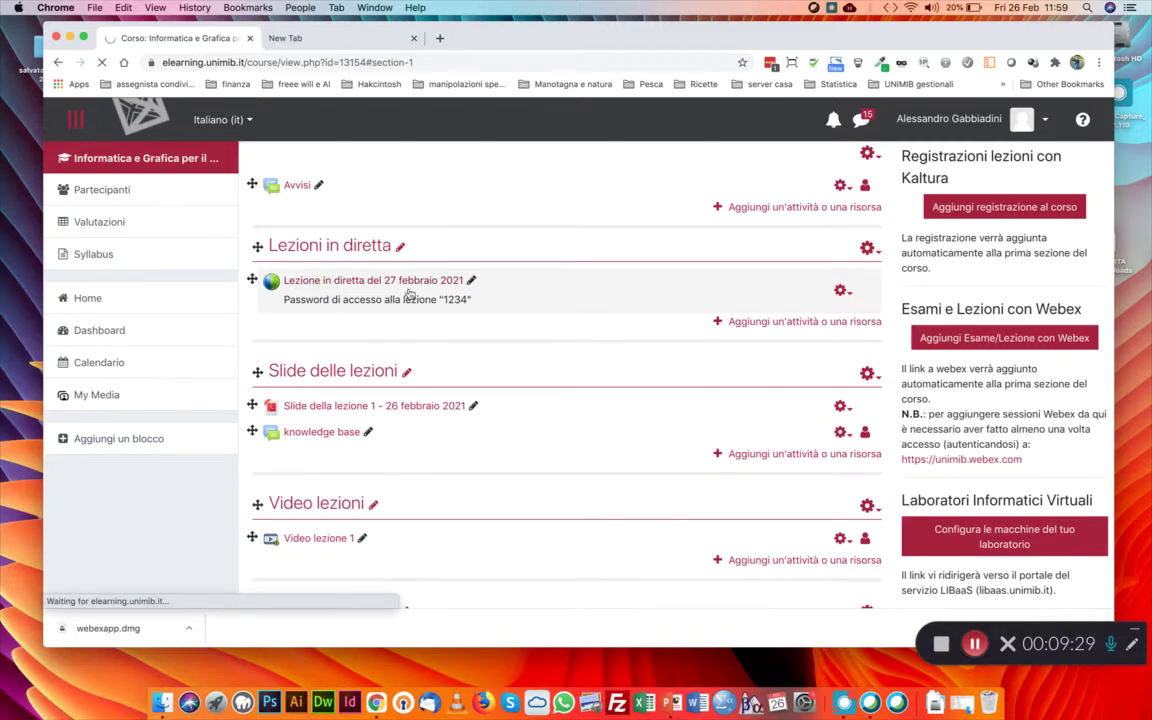
scroll(612, 347, "down", 3)
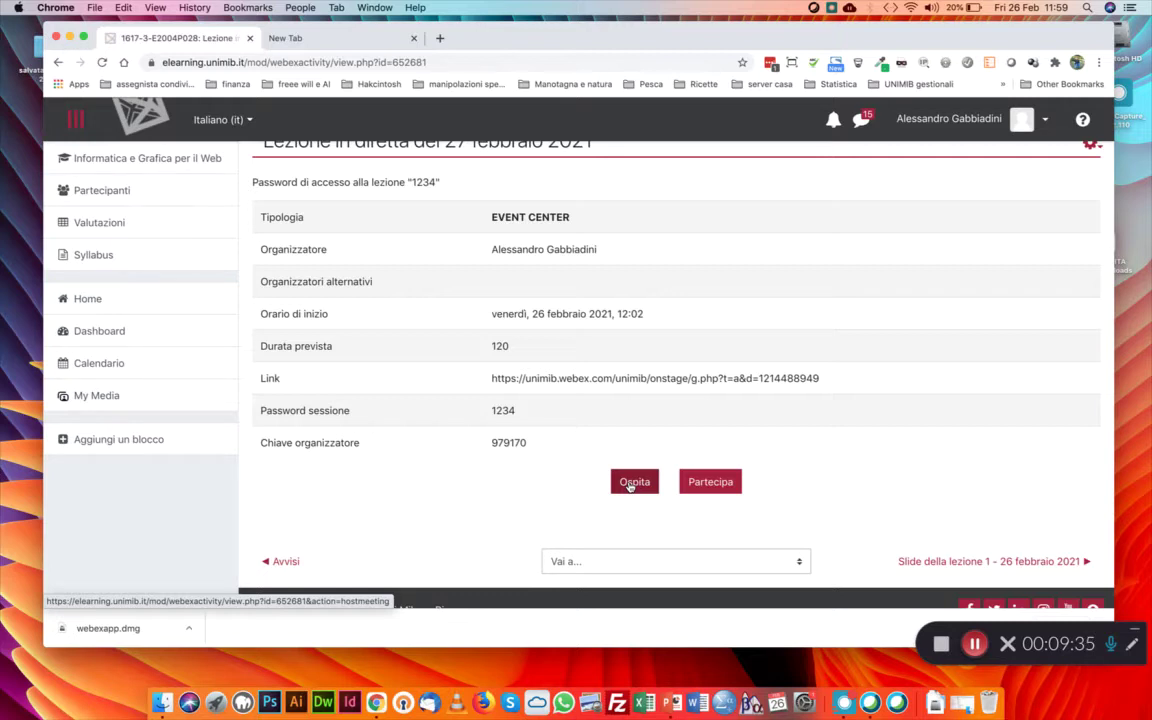
left_click(630, 484)
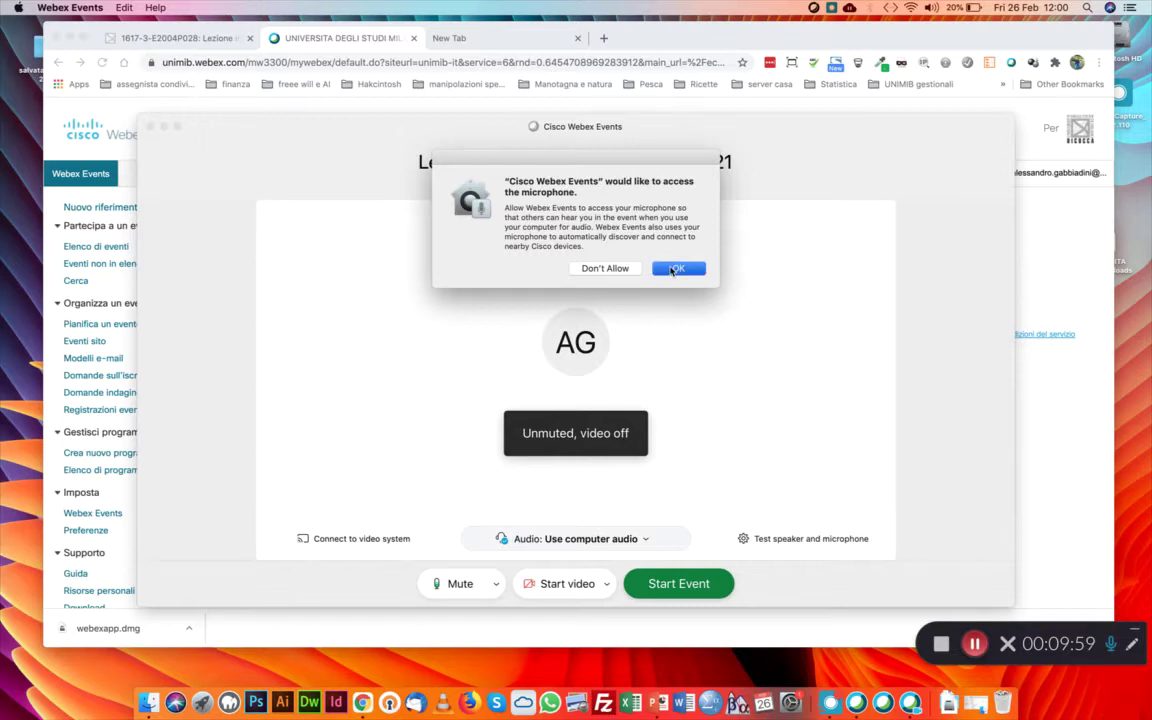
Allow microphone and camera access, briefly test the FaceTime HD Camera, then start the event
left_click(676, 269)
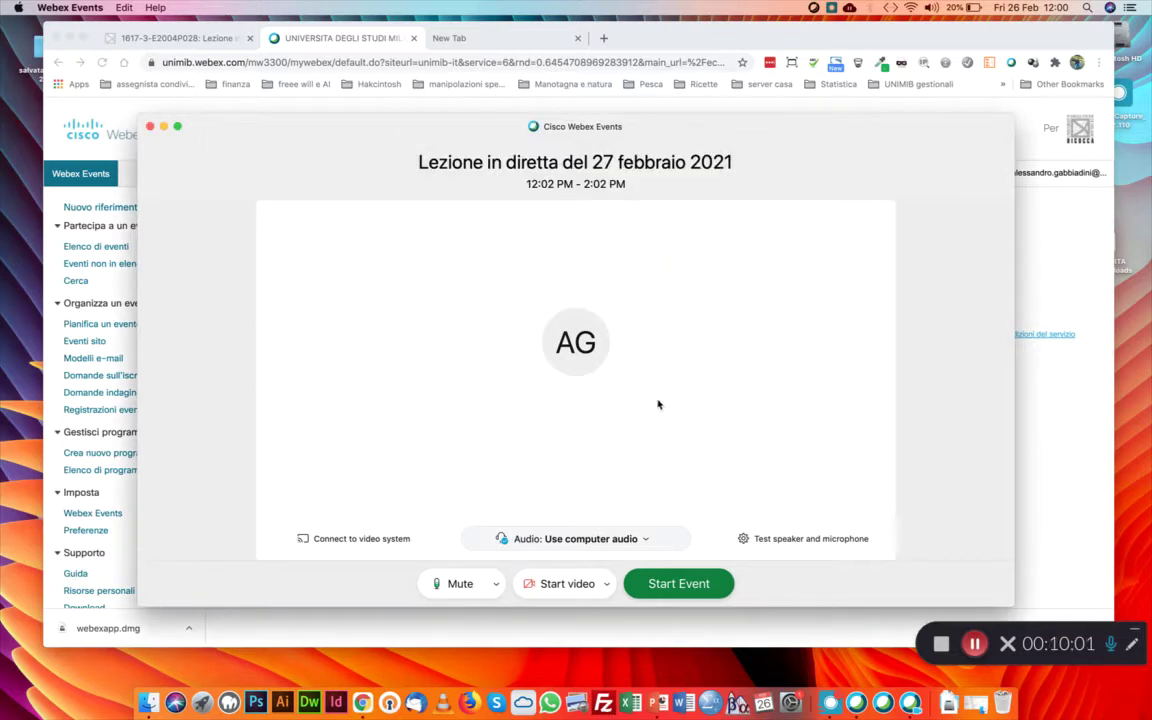
left_click(607, 584)
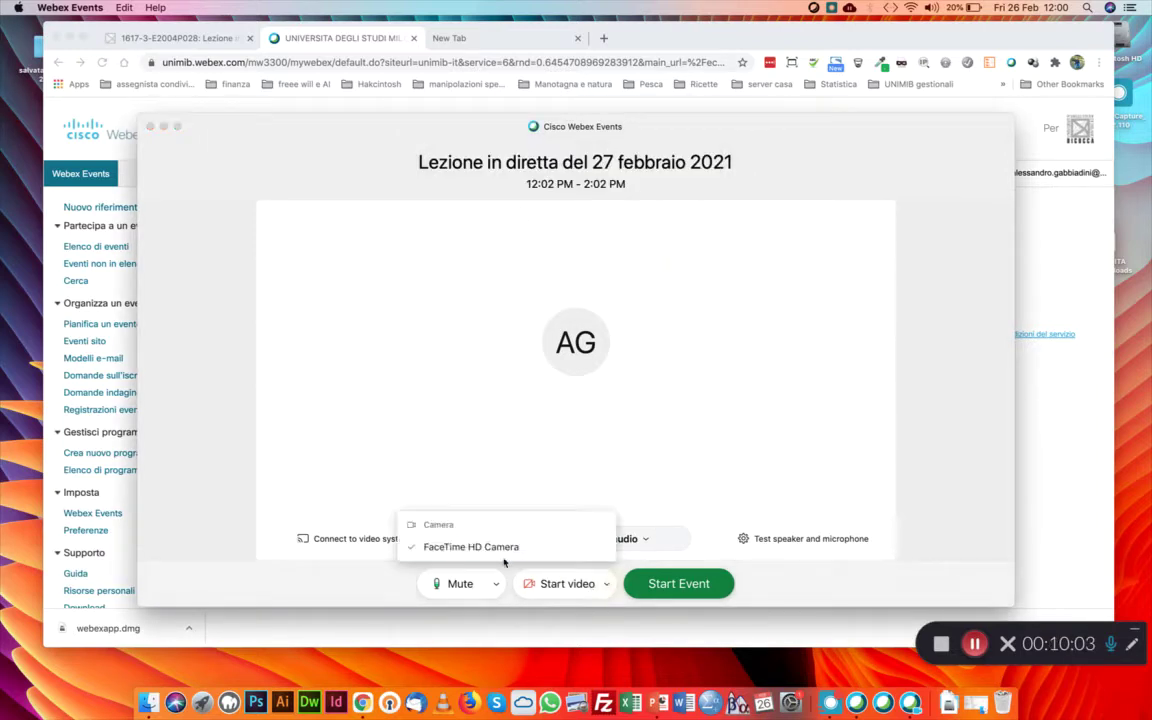
left_click(478, 549)
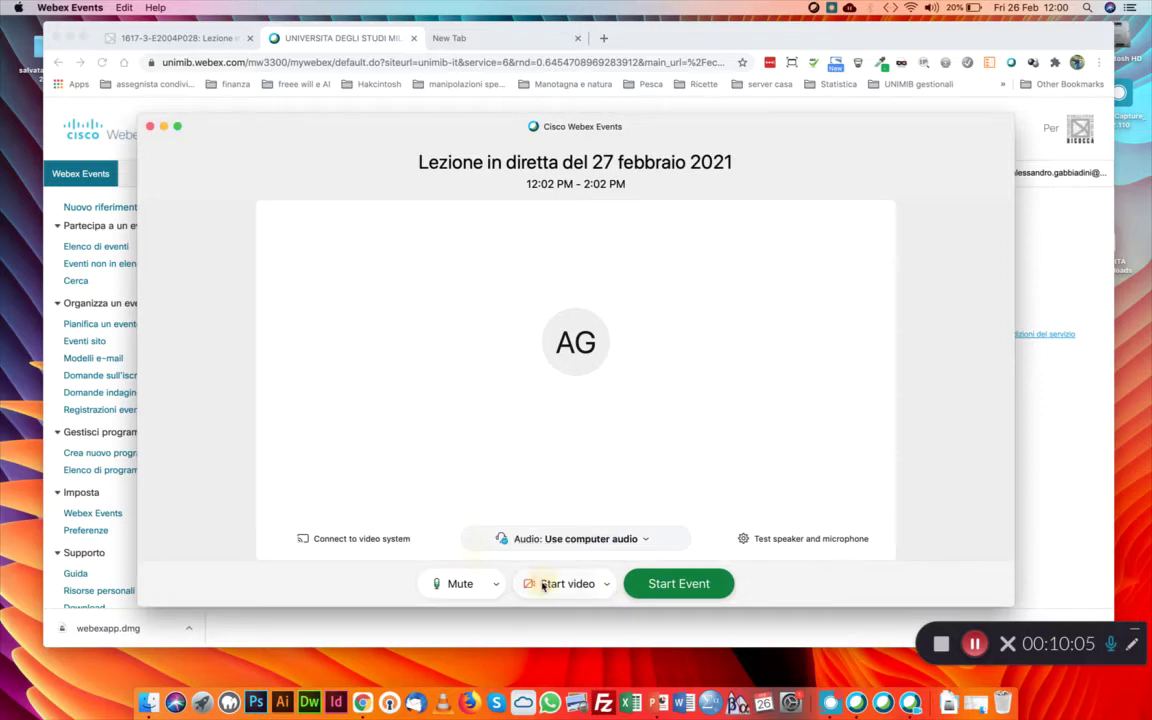
left_click(538, 584)
left_click(678, 256)
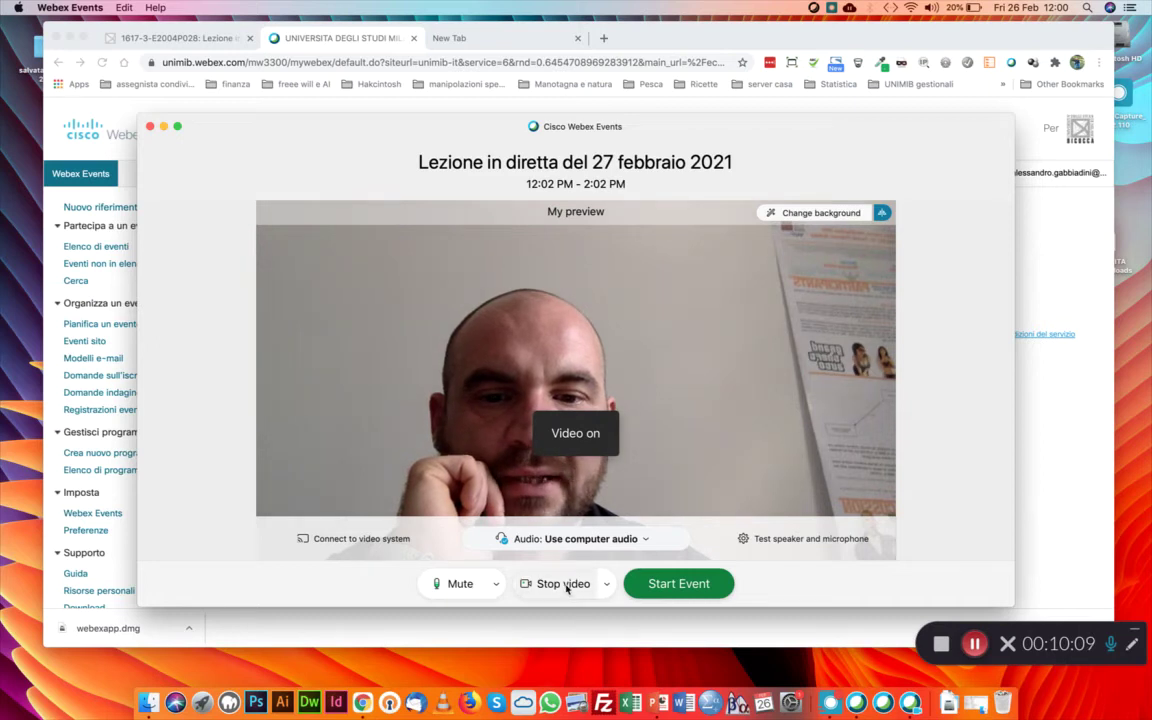
key("super+shift+v")
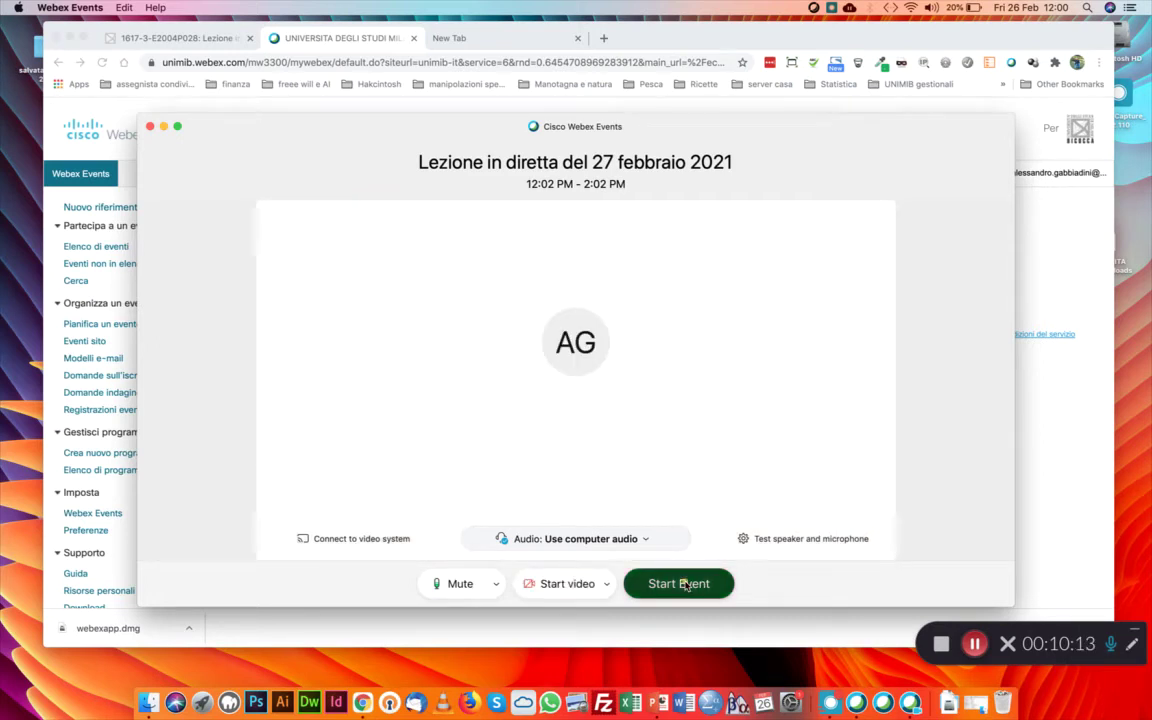
left_click(686, 586)
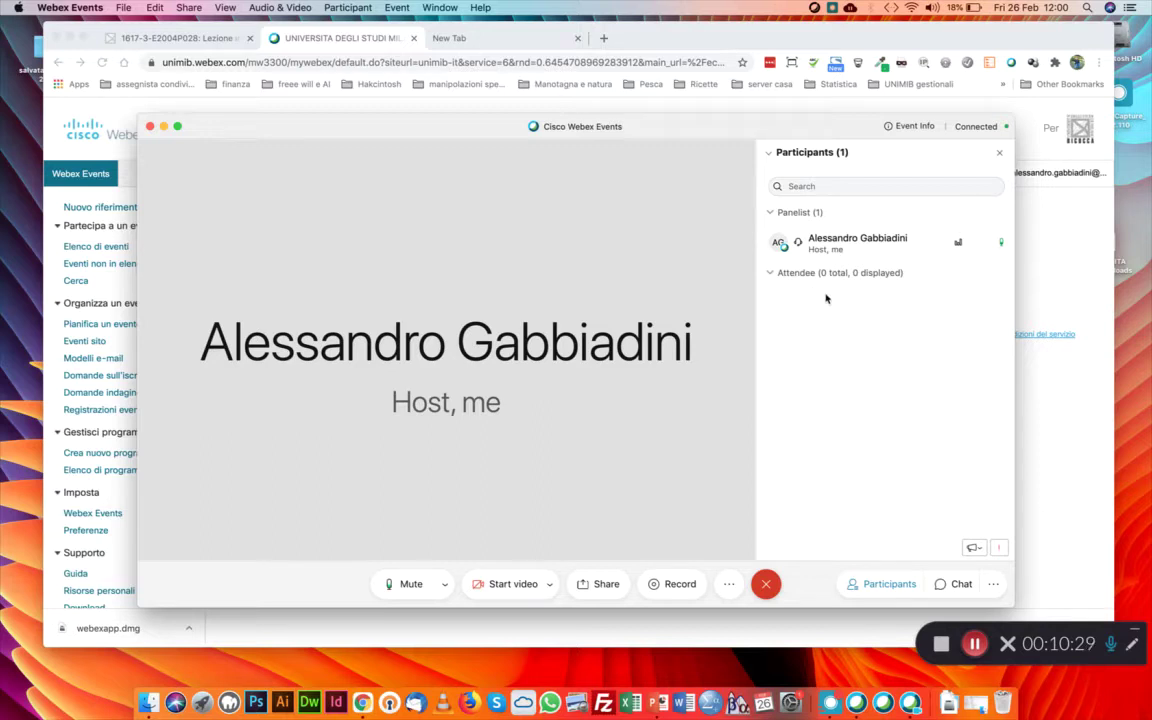
right_click(817, 298)
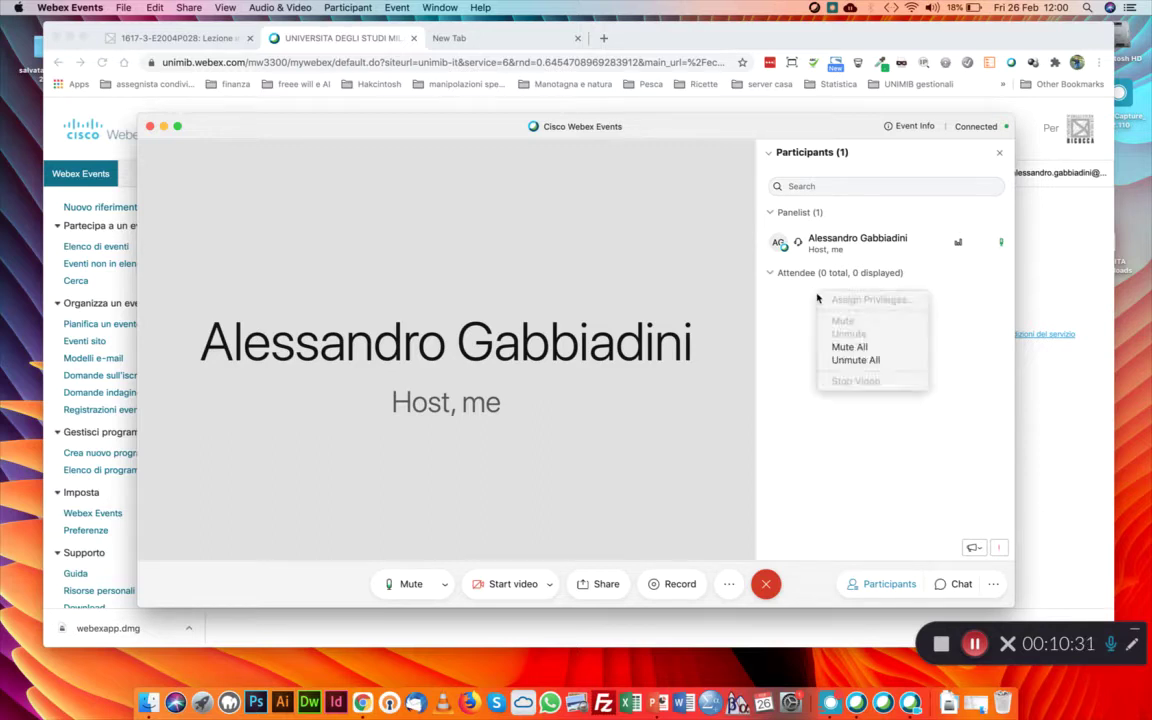
left_click(794, 344)
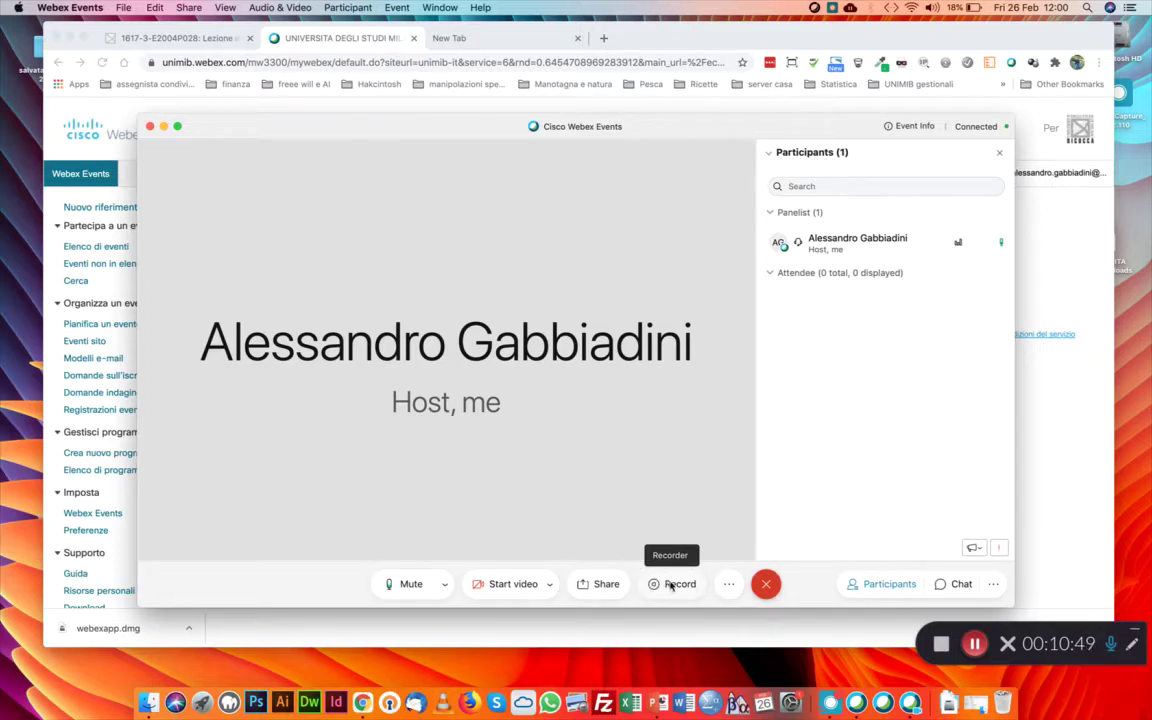
Record a few seconds of the lesson to the cloud, then stop the recording
left_click(671, 585)
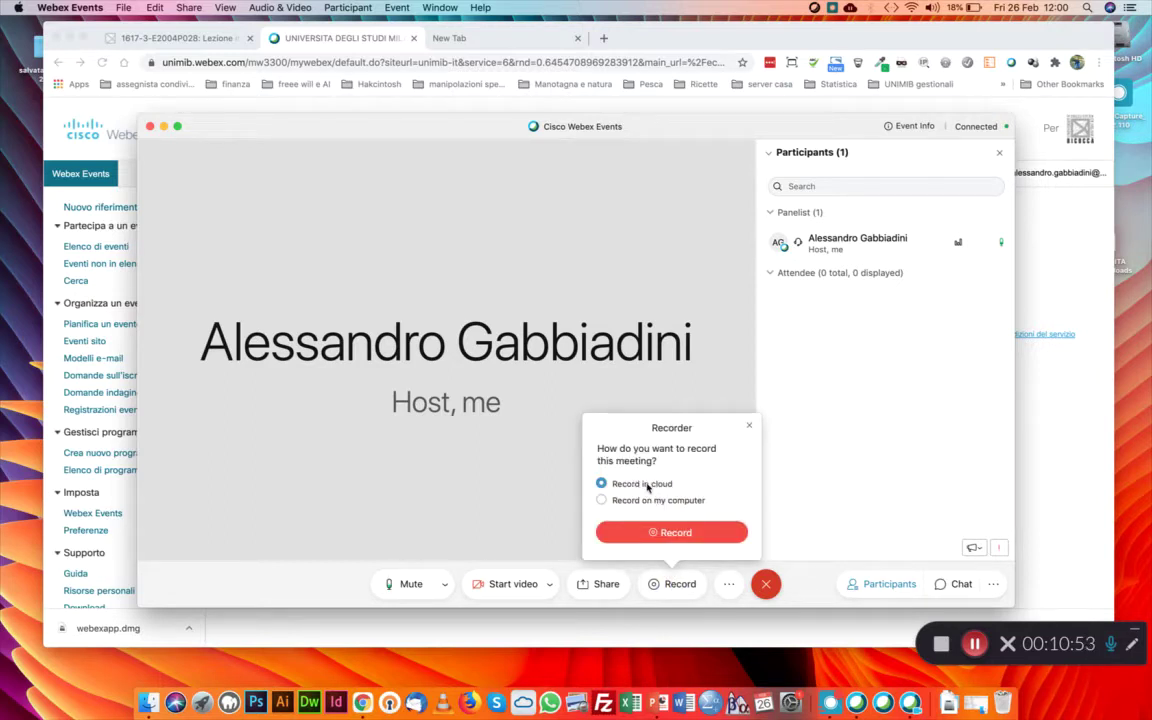
left_click(662, 533)
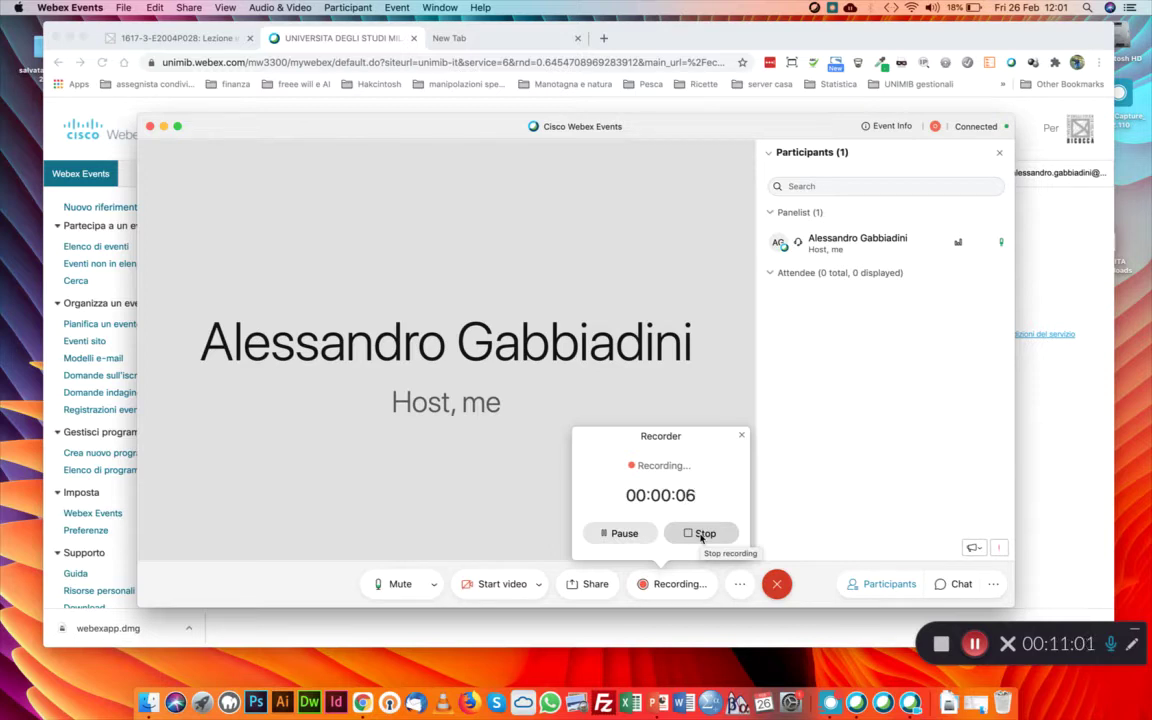
left_click(701, 535)
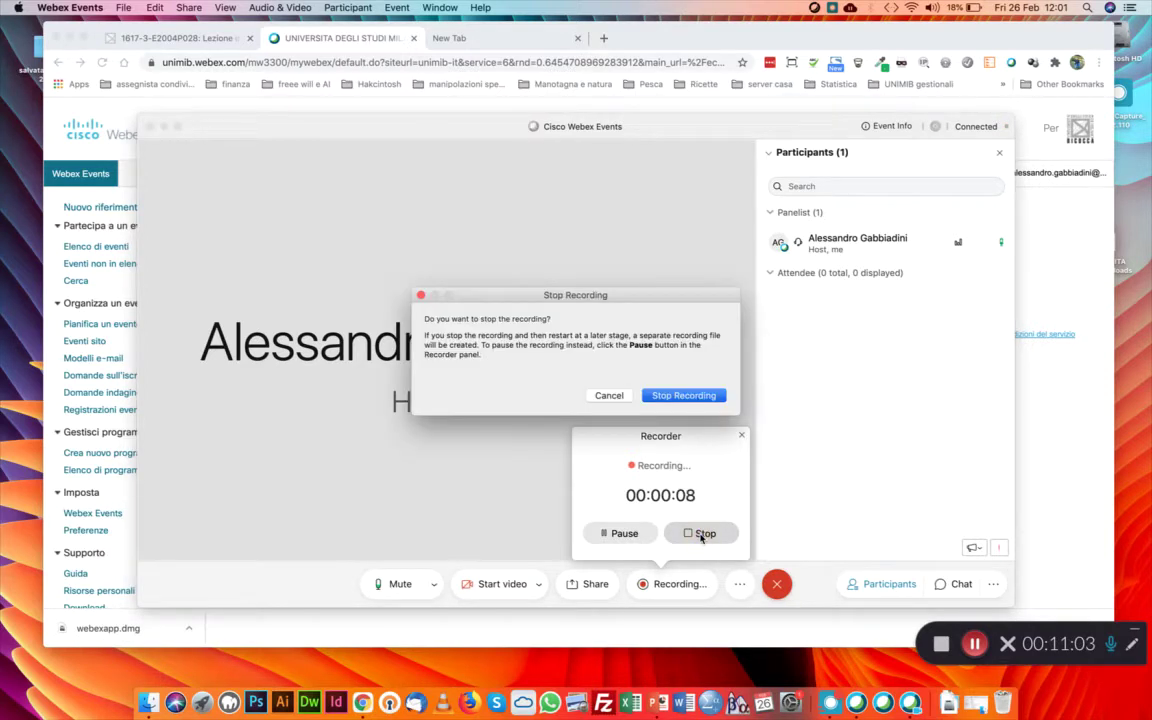
left_click(677, 397)
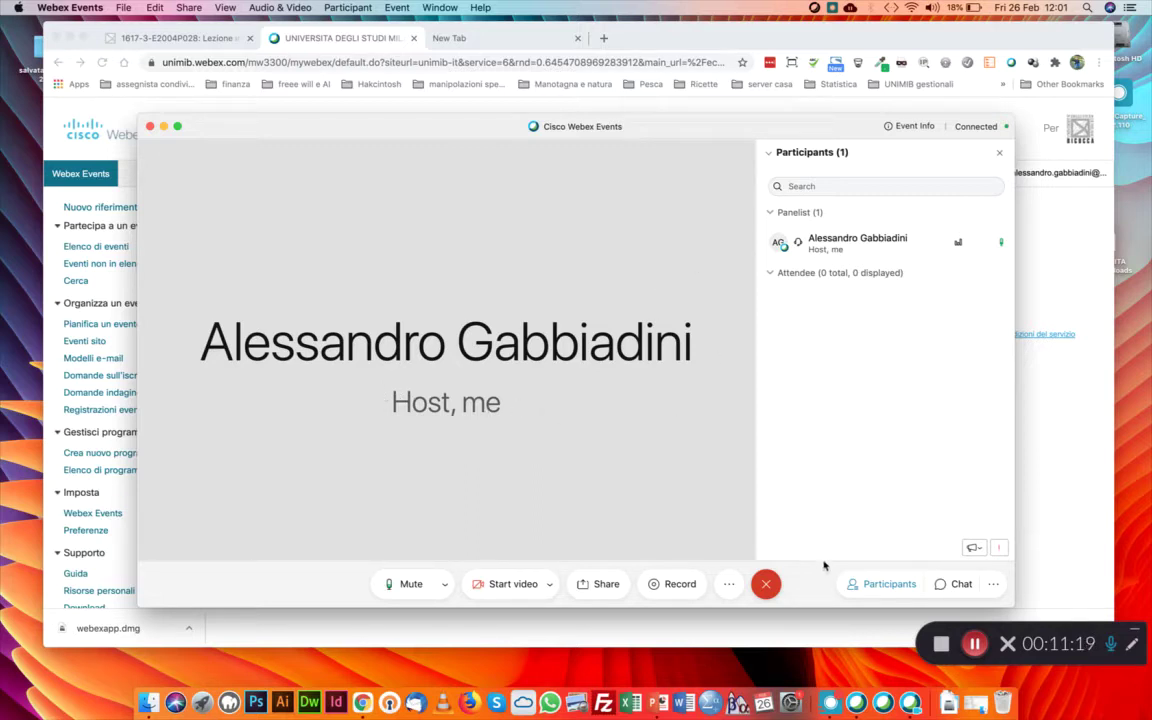
End the event for all participants, continue back to Moodle, and open a new tab
left_click(766, 585)
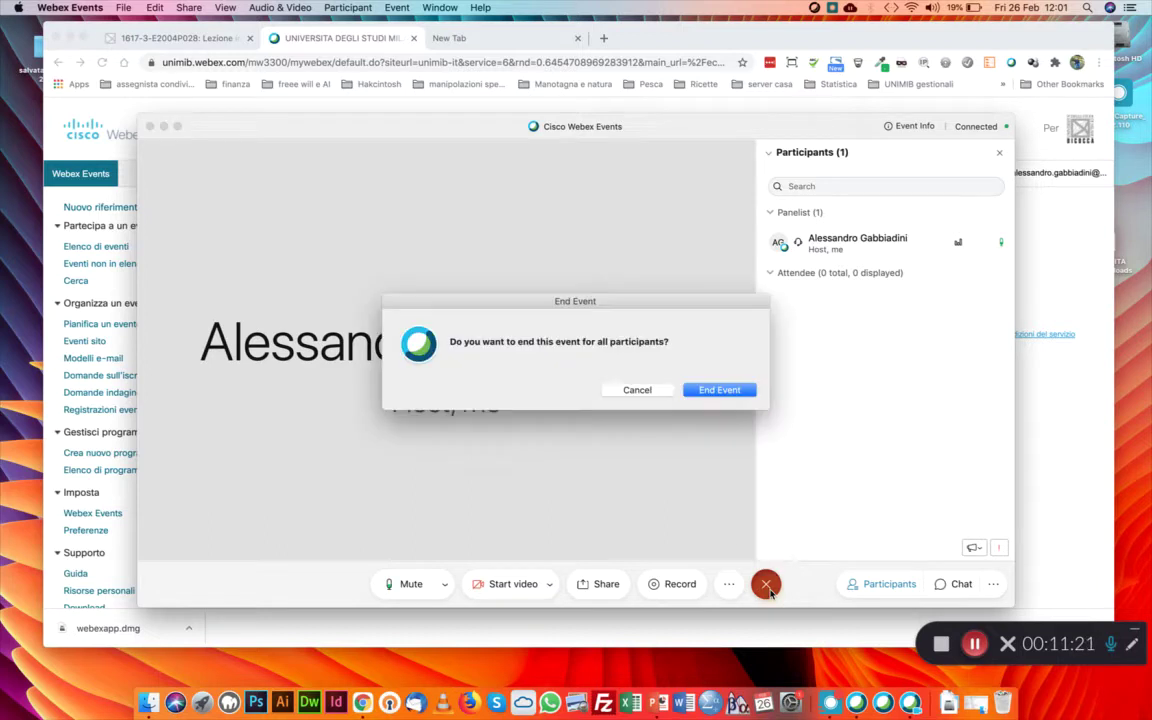
left_click(716, 390)
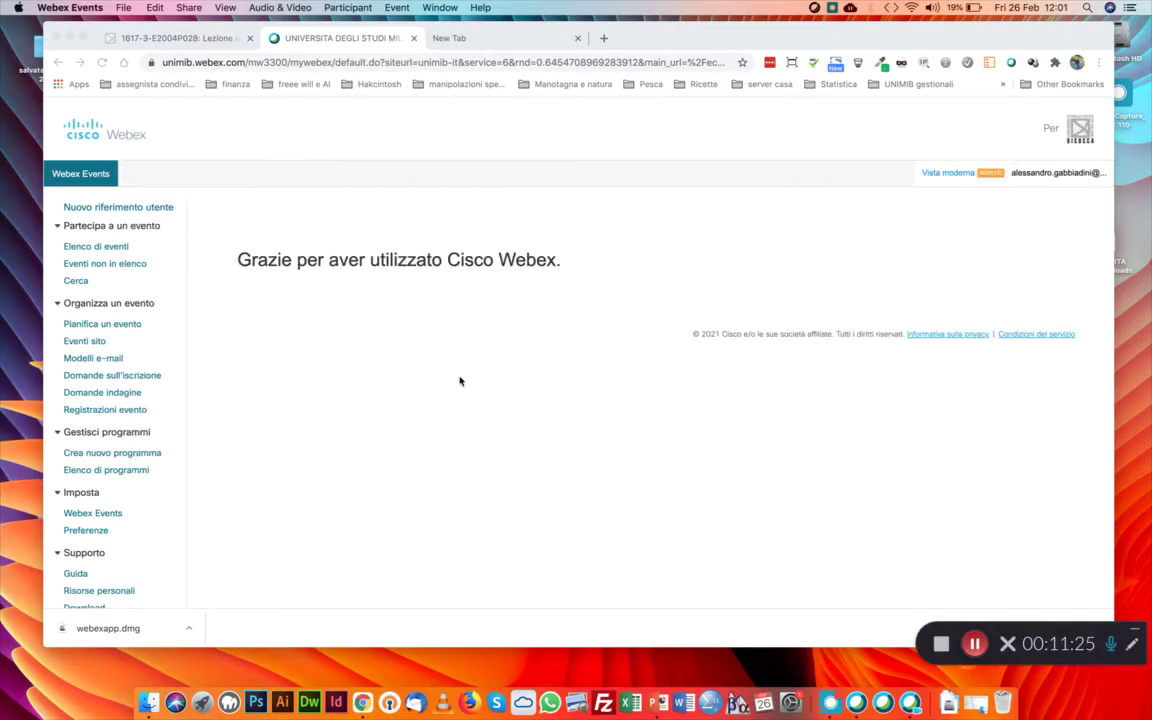
left_click(596, 434)
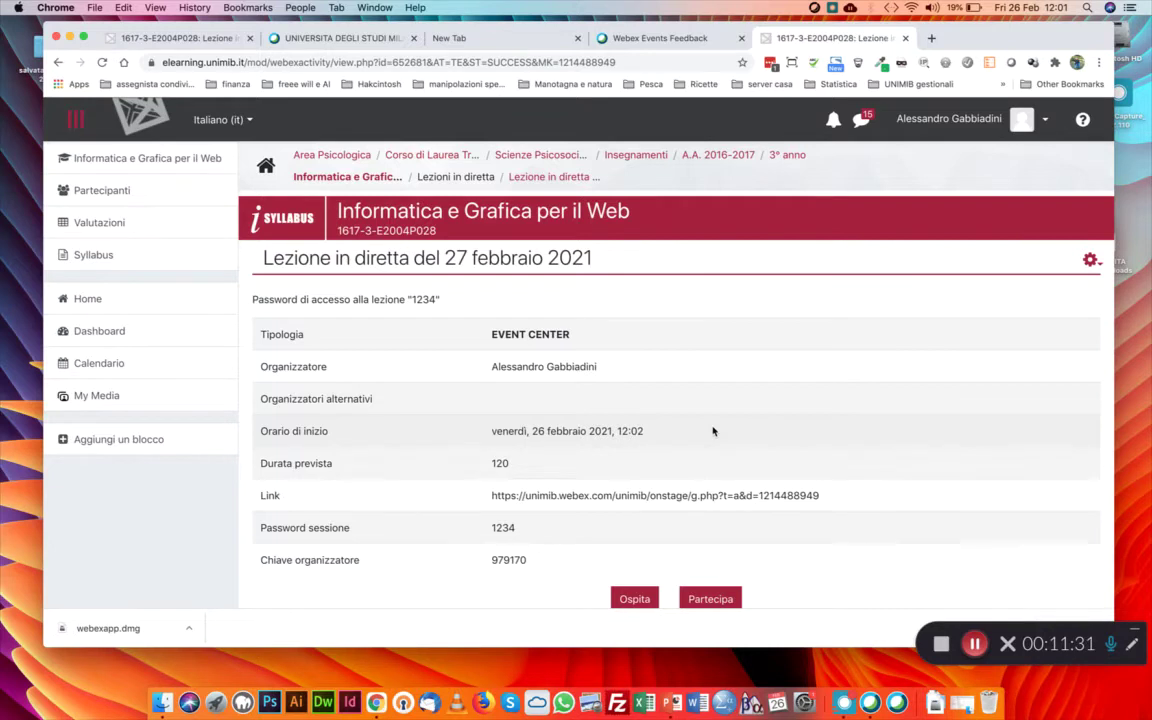
left_click(975, 644)
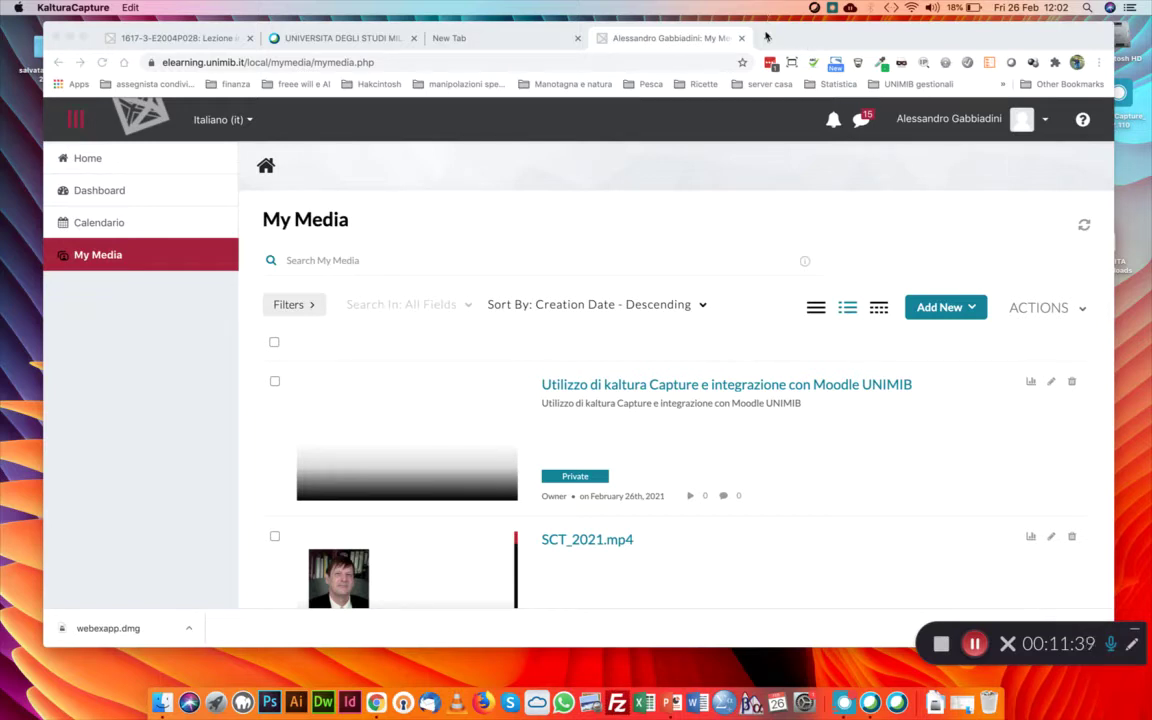
left_click(768, 39)
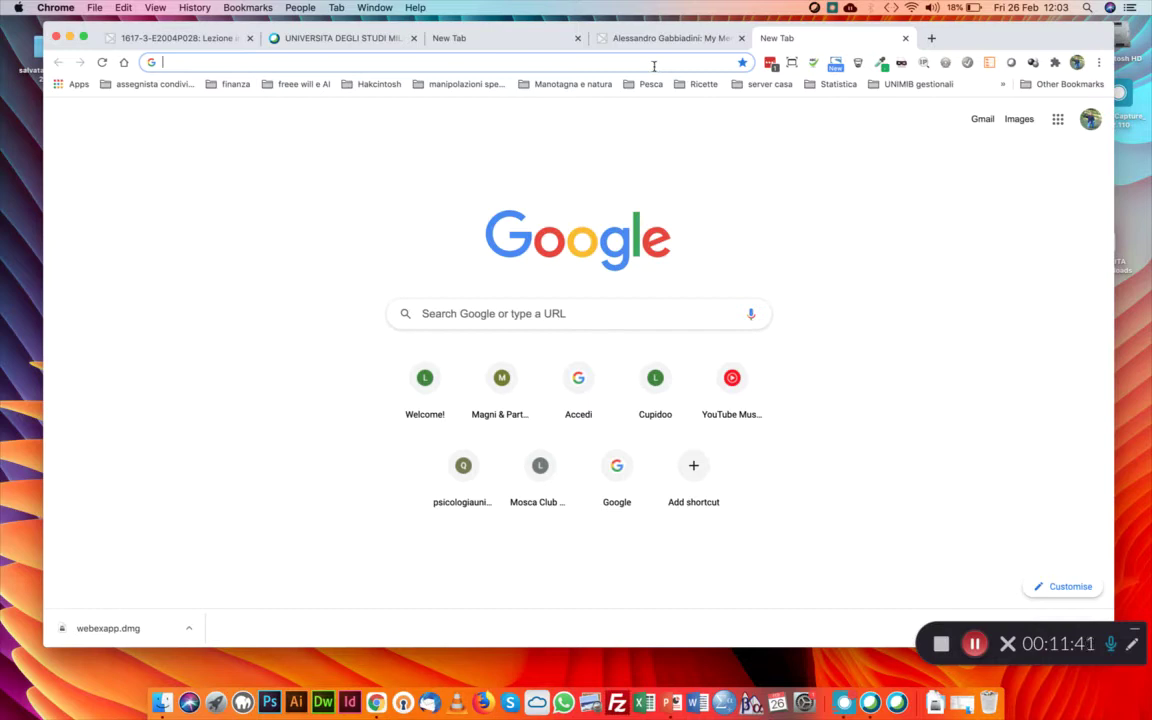
Load the bare unimib.webex.com address in Chrome
type("webex.")
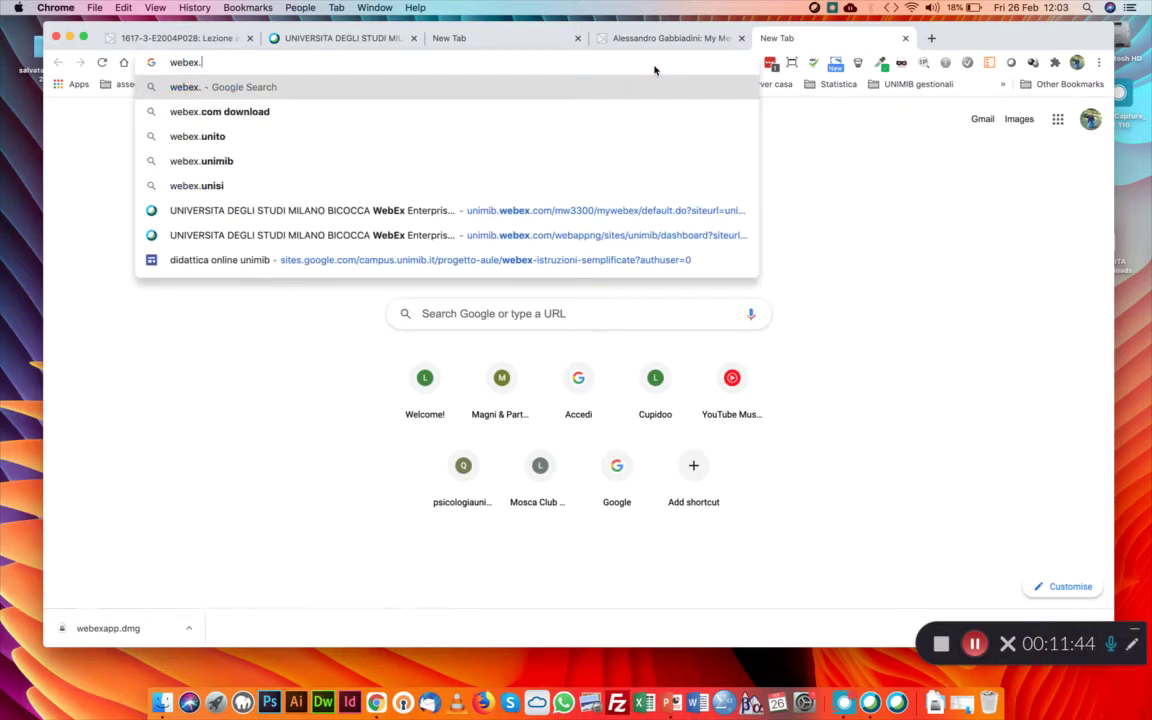
key("BackSpace")
key("BackSpace")
key("BackSpace")
key("BackSpace")
key("BackSpace")
key("BackSpace")
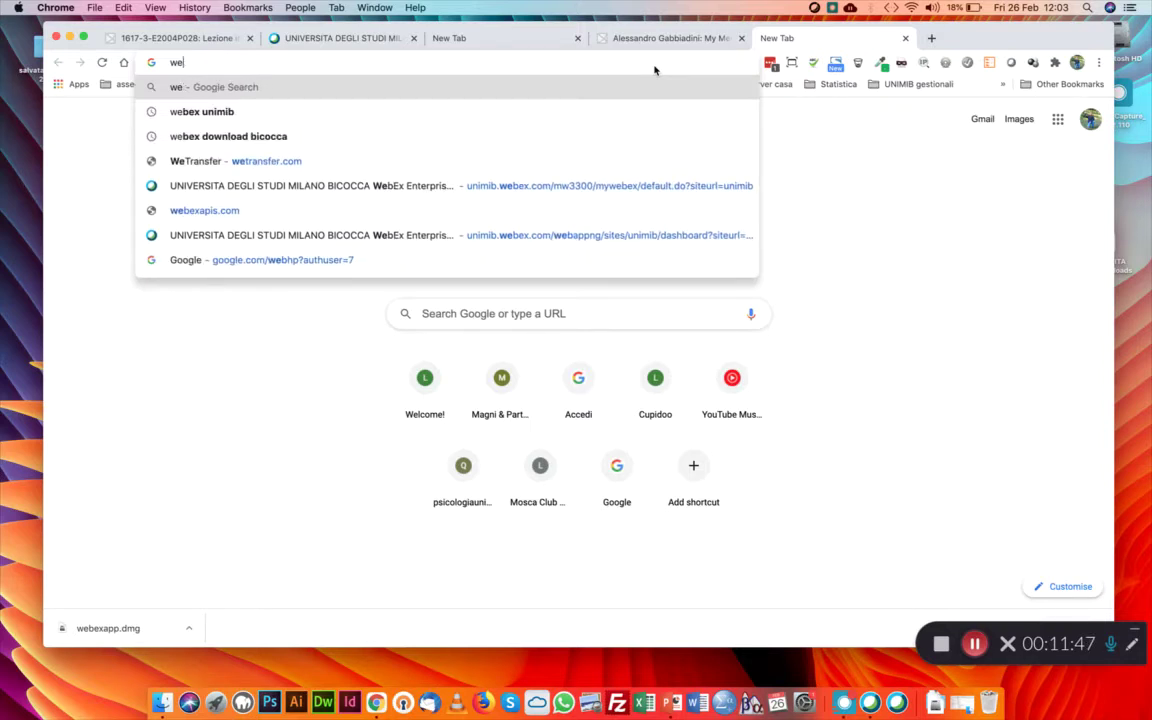
type("unimib.")
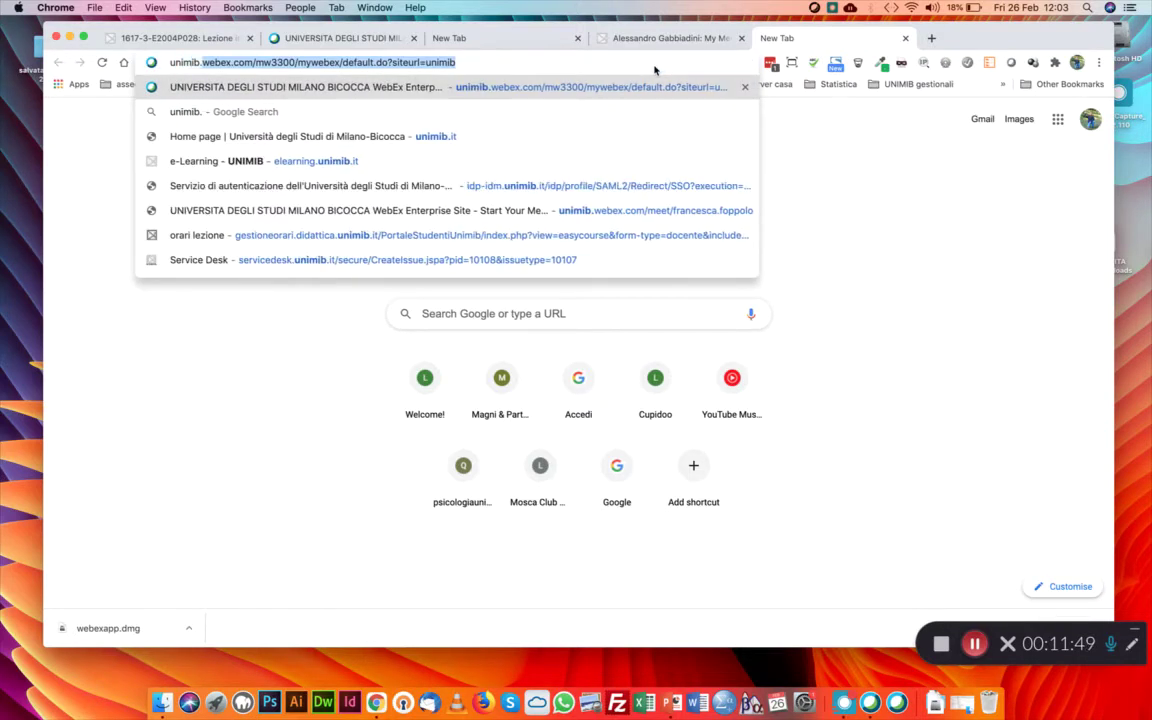
type("webex.com")
key("Return")
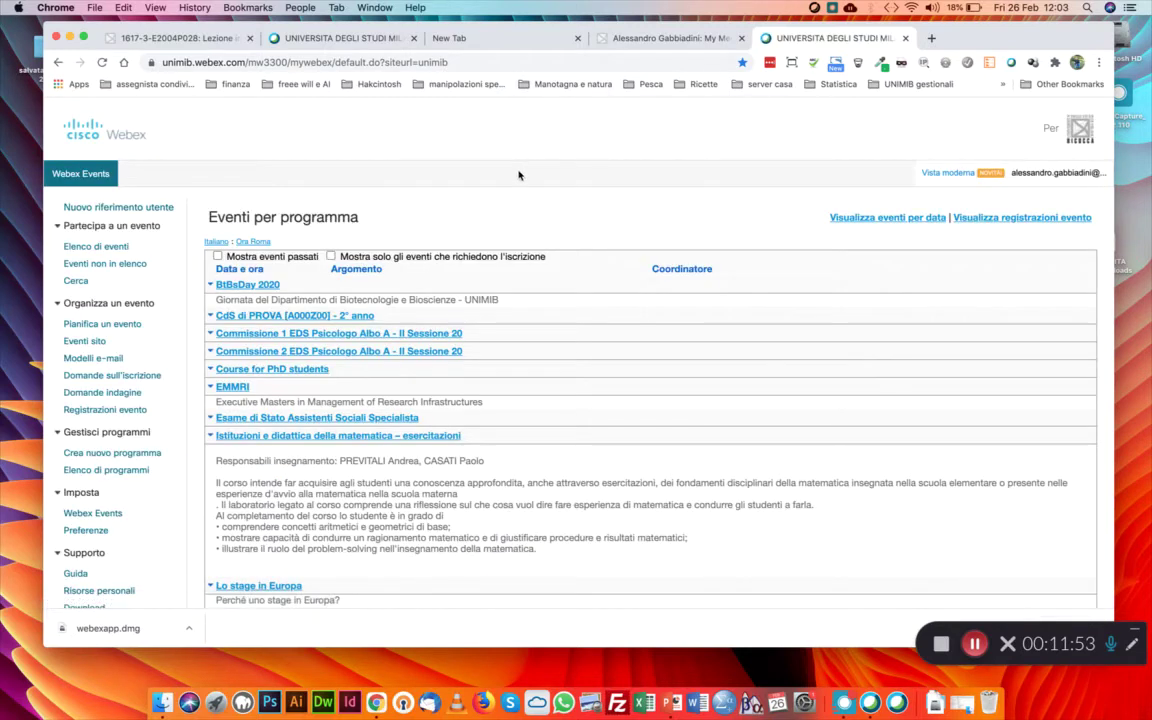
left_click_drag(447, 62, 256, 60)
key("BackSpace")
key("Return")
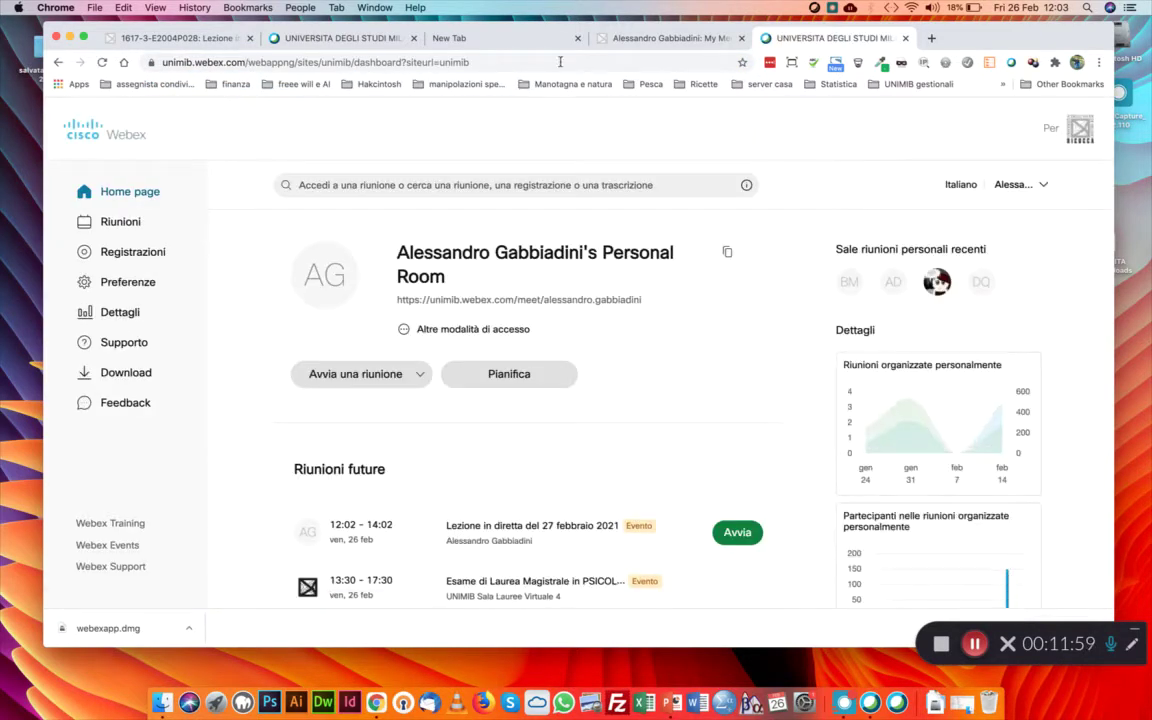
left_click_drag(163, 62, 243, 62)
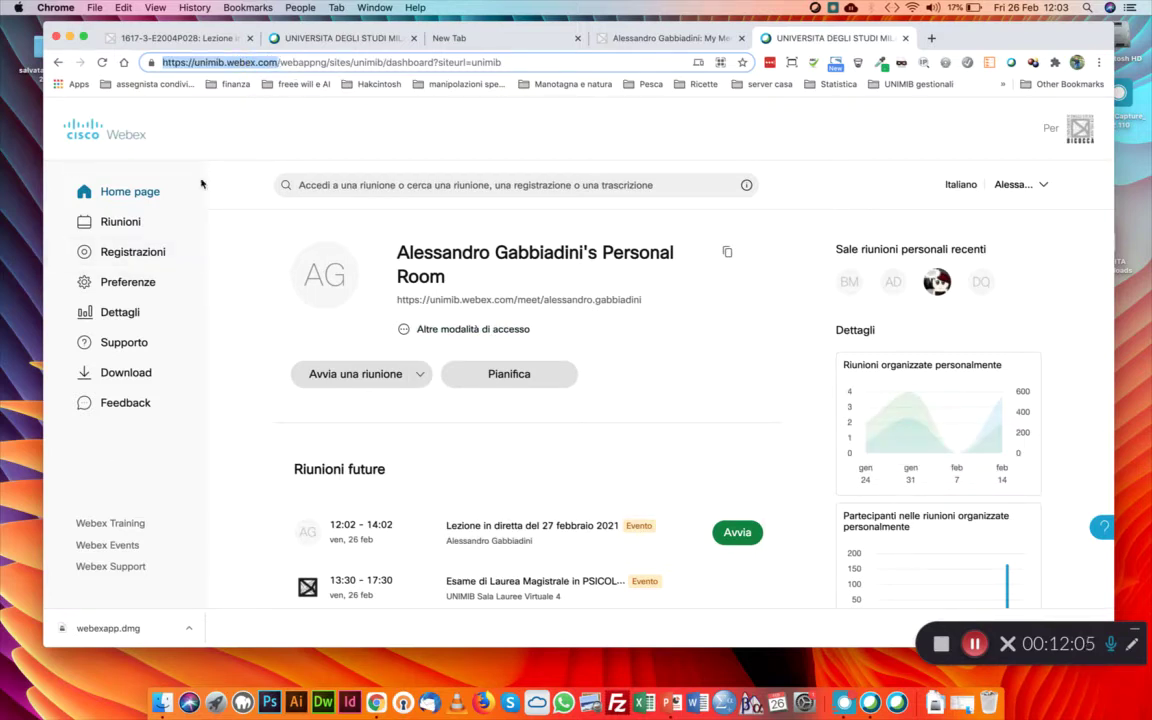
Open Registrazioni and check the options of the older recording
left_click(146, 255)
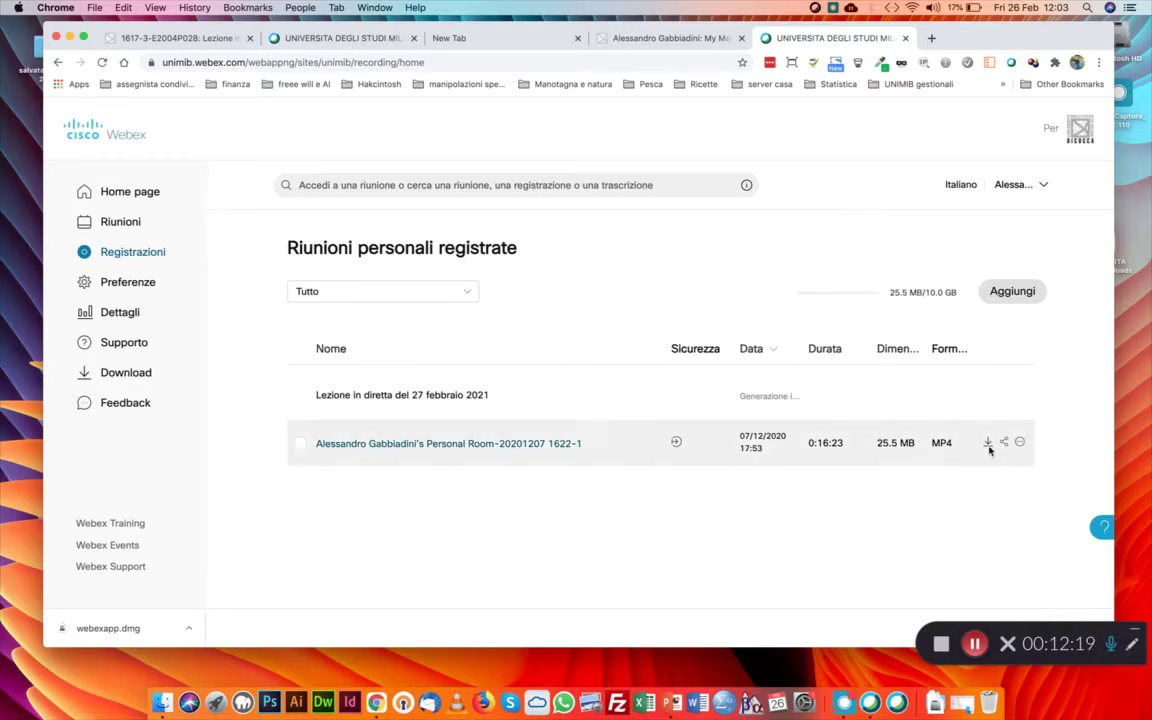
left_click(1020, 443)
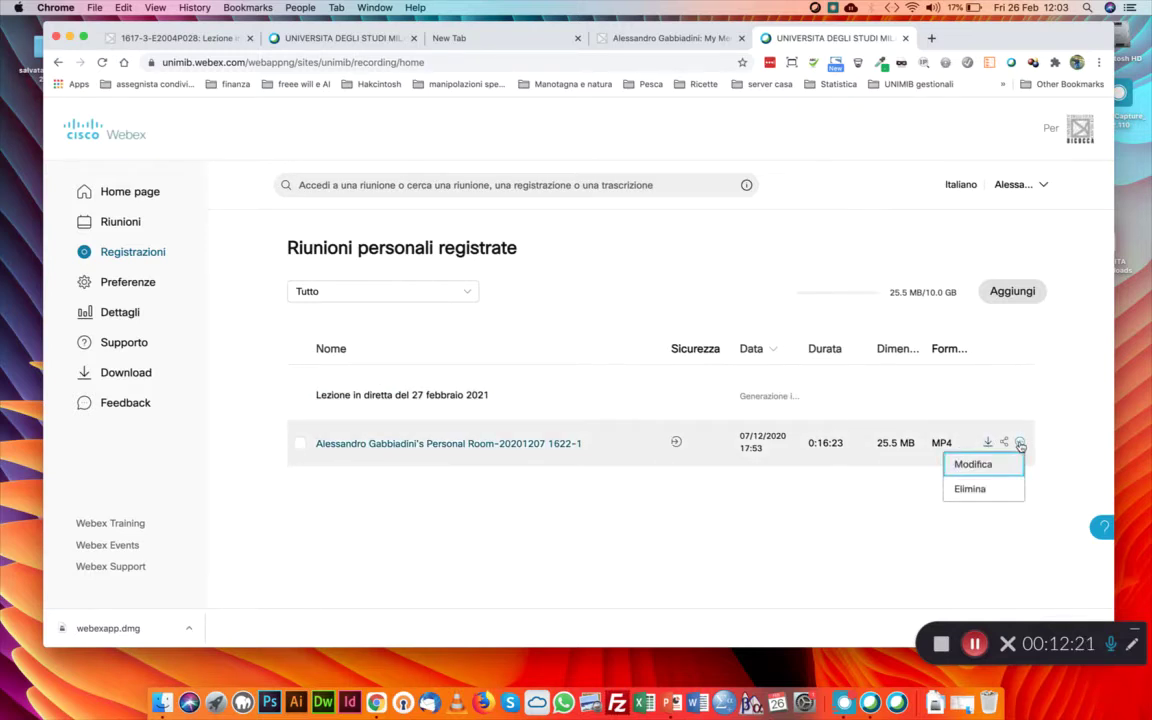
left_click(987, 446)
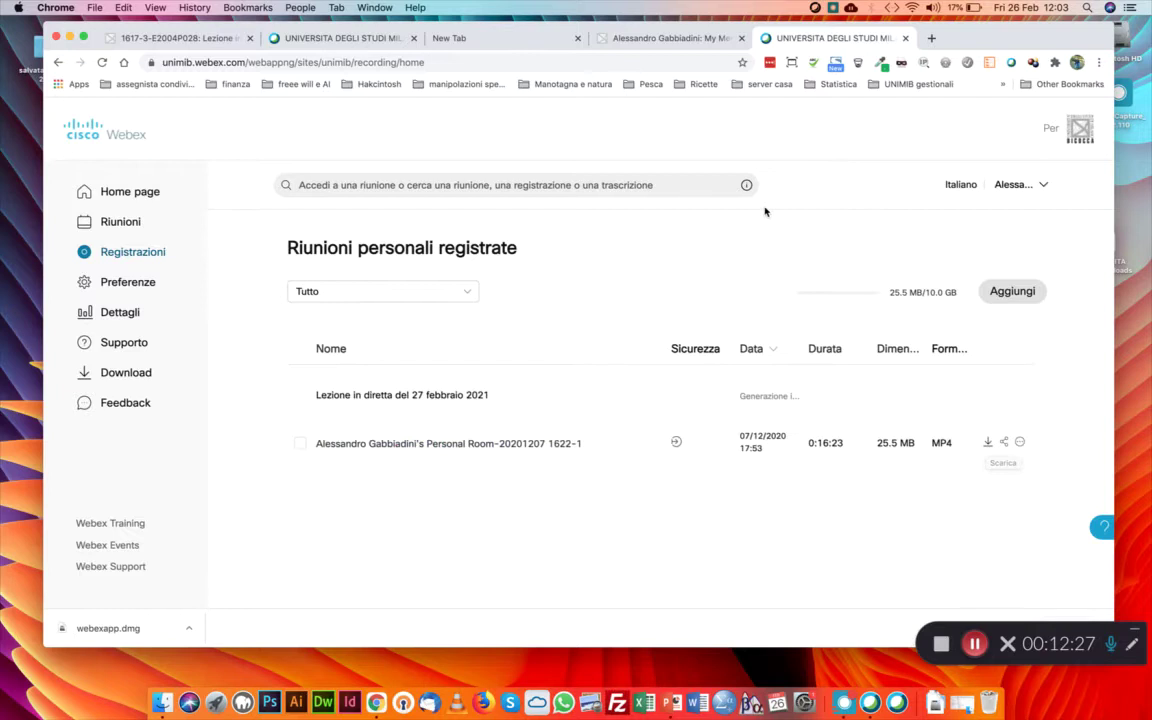
Return to the Informatica e Grafica per il Web course and host the 27 febbraio 2021 live lesson
key("super+w")
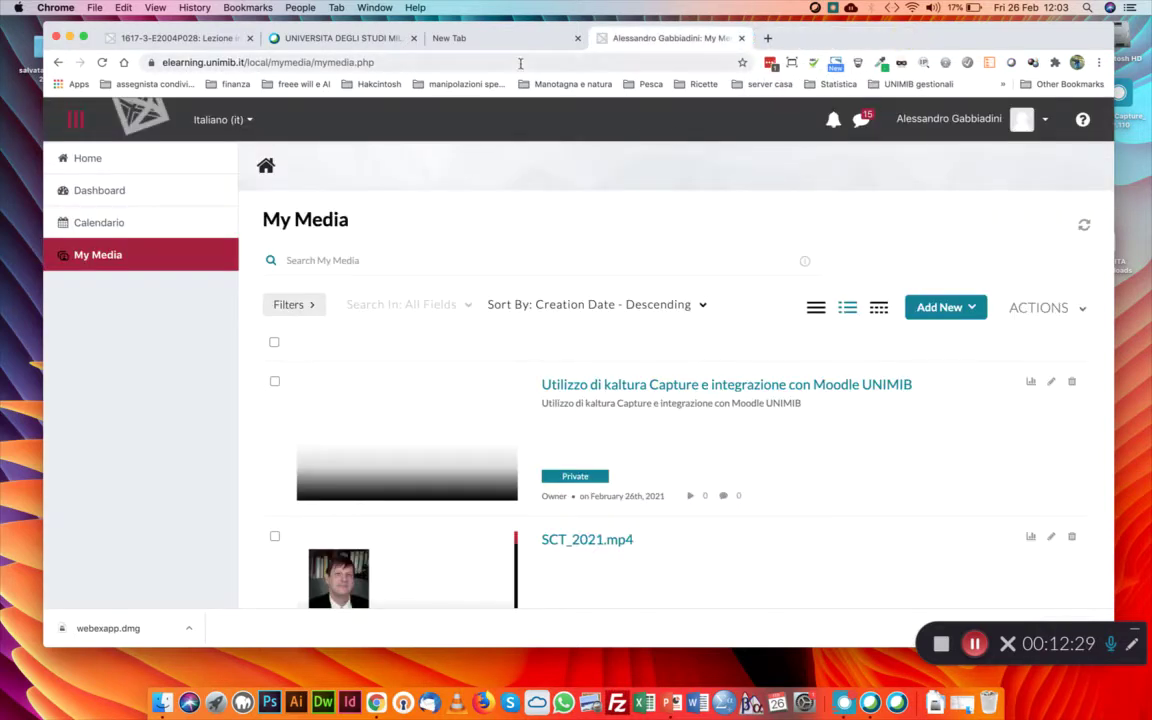
left_click(131, 190)
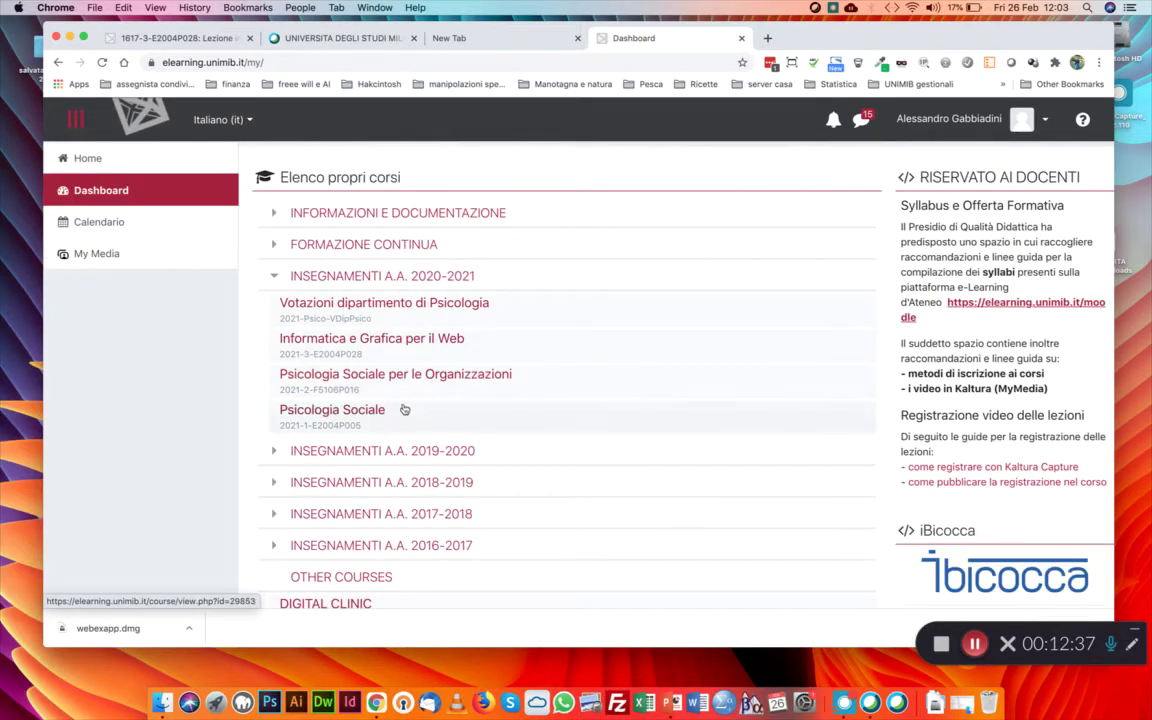
scroll(408, 403, "down", 1)
scroll(408, 403, "down", 3)
left_click(415, 403)
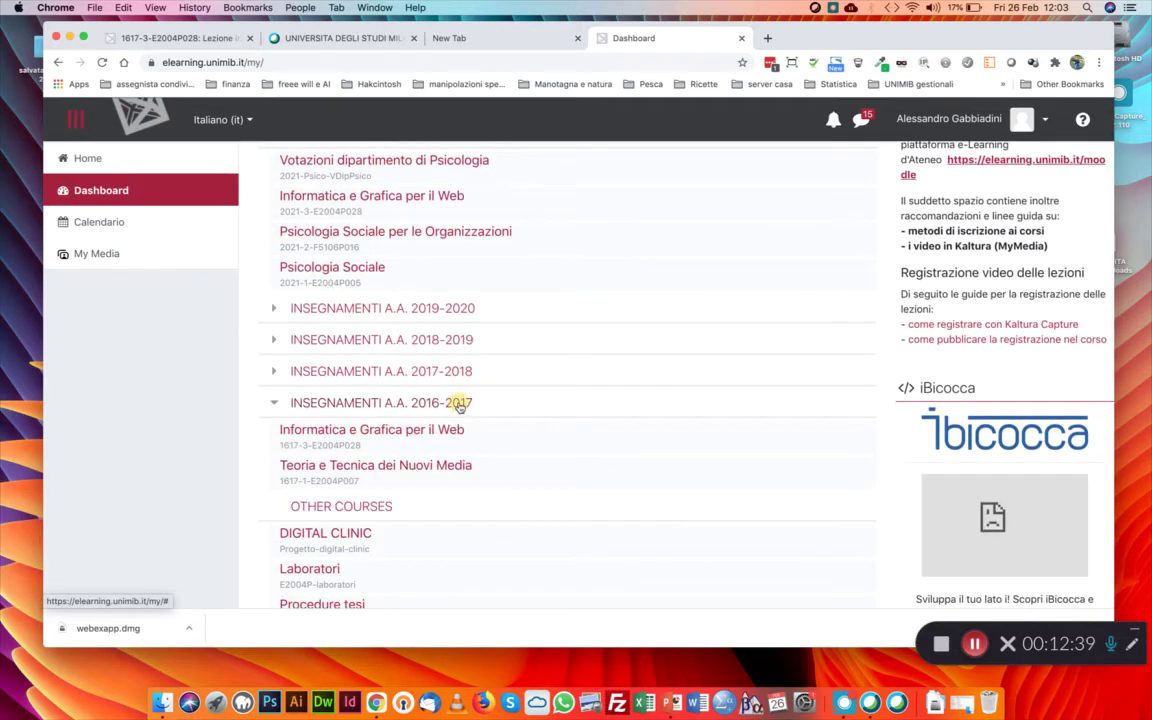
left_click(424, 441)
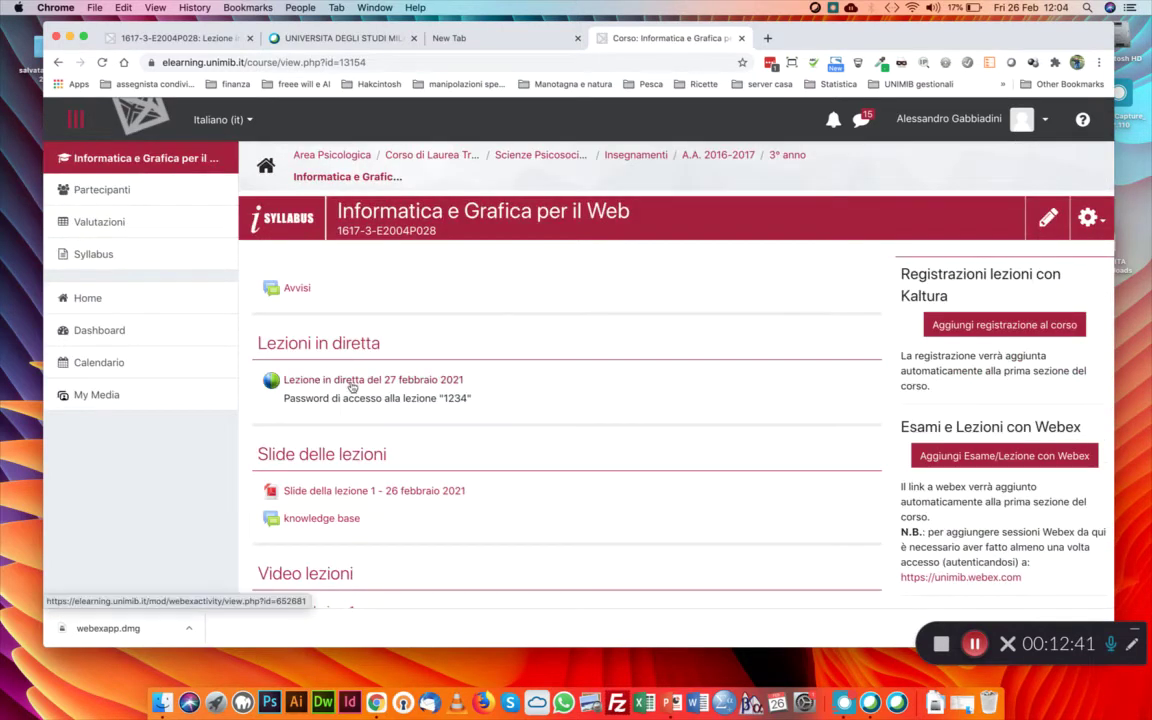
left_click(352, 385)
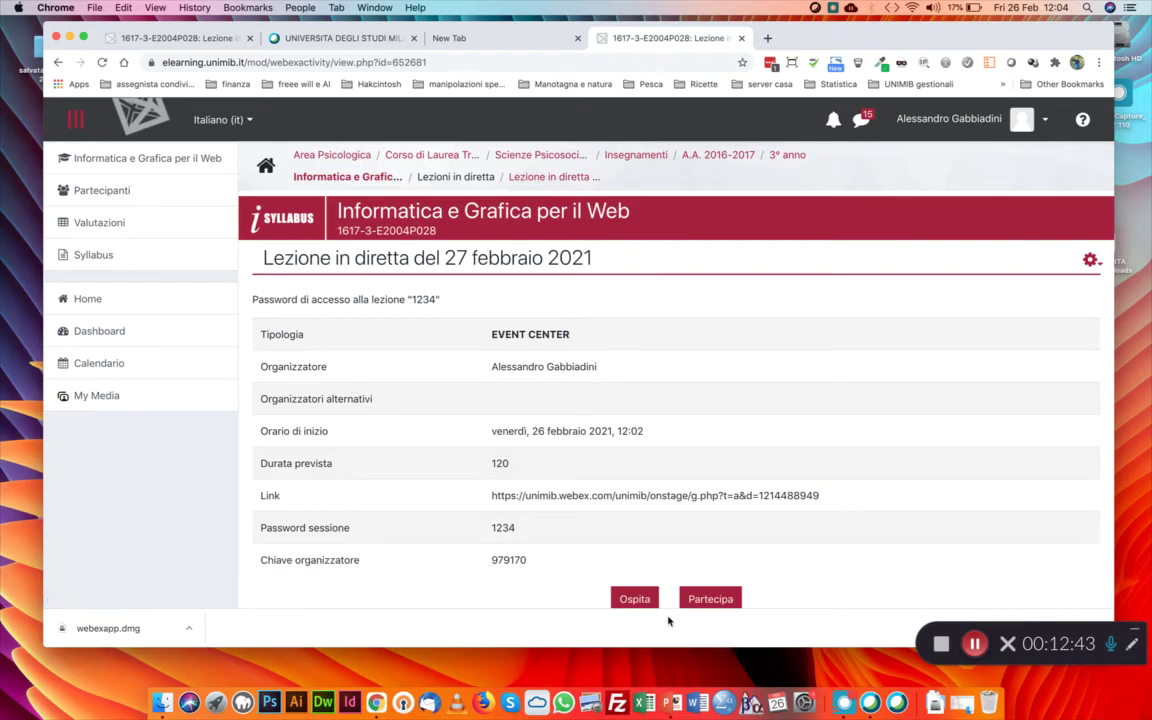
left_click(634, 599)
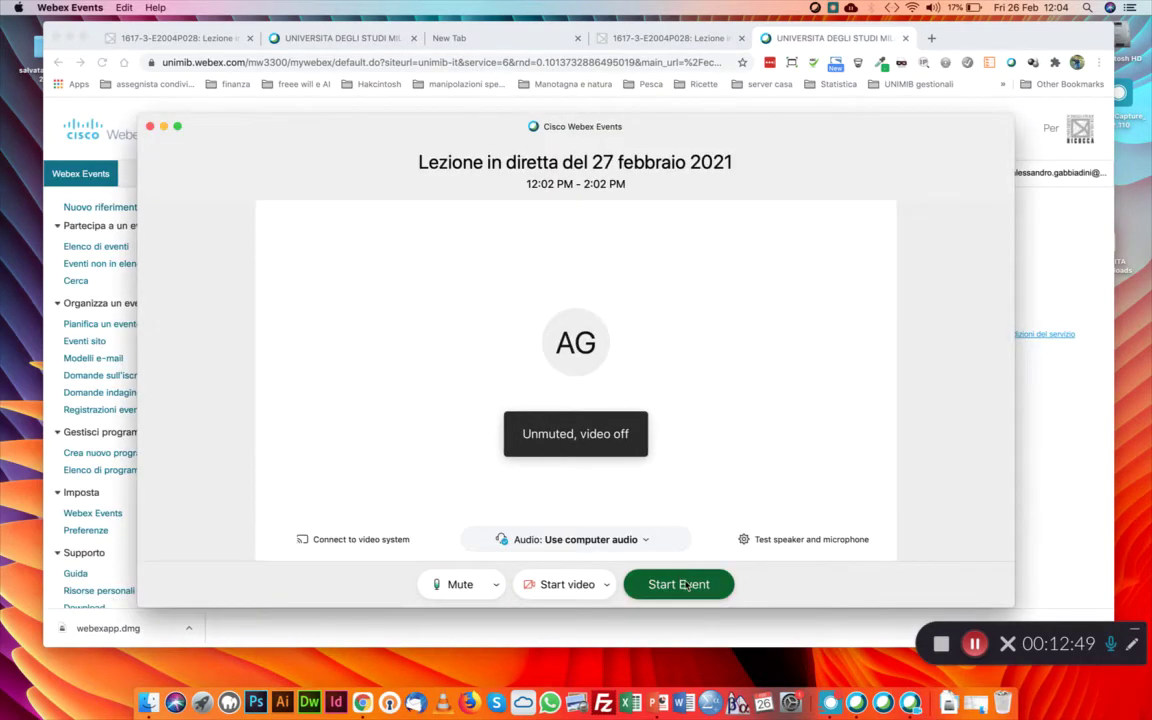
Start the lesson event and begin recording it on this computer
left_click(684, 585)
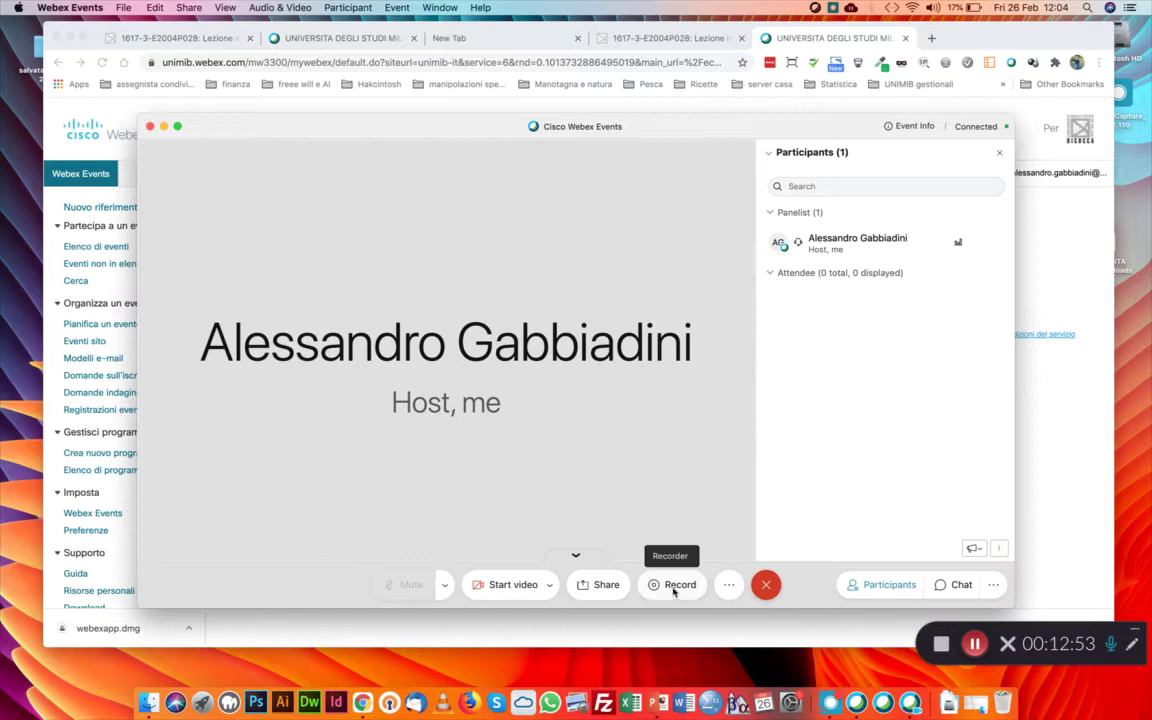
left_click(673, 589)
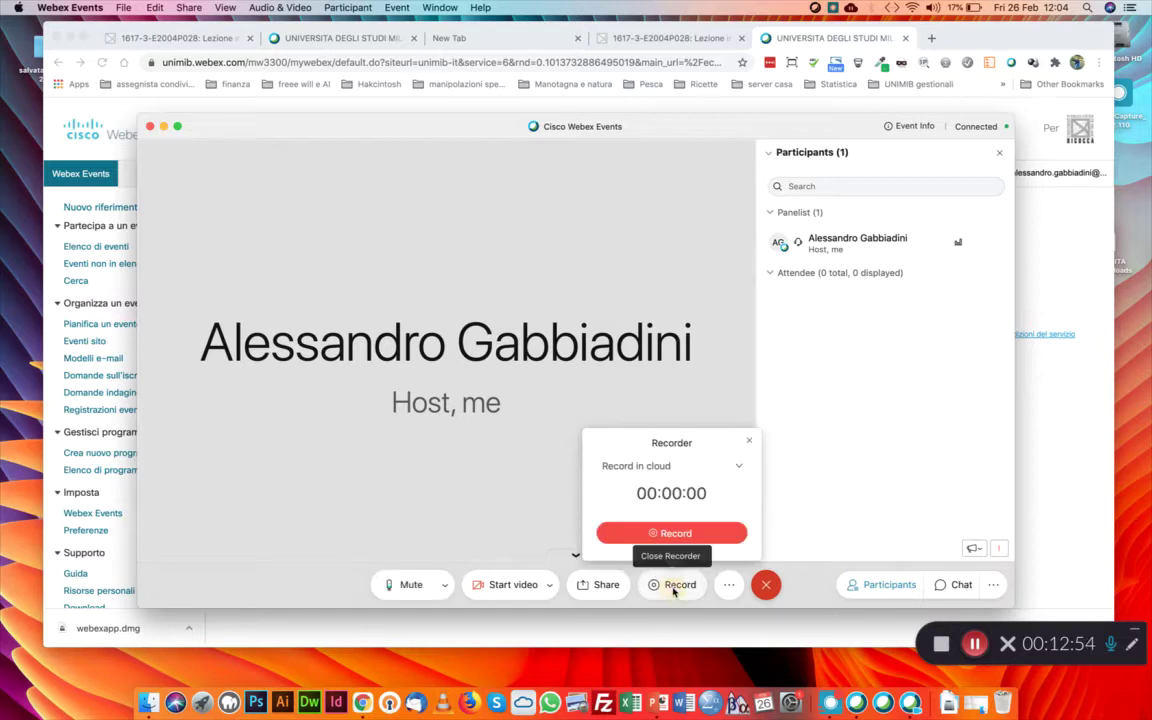
left_click(740, 466)
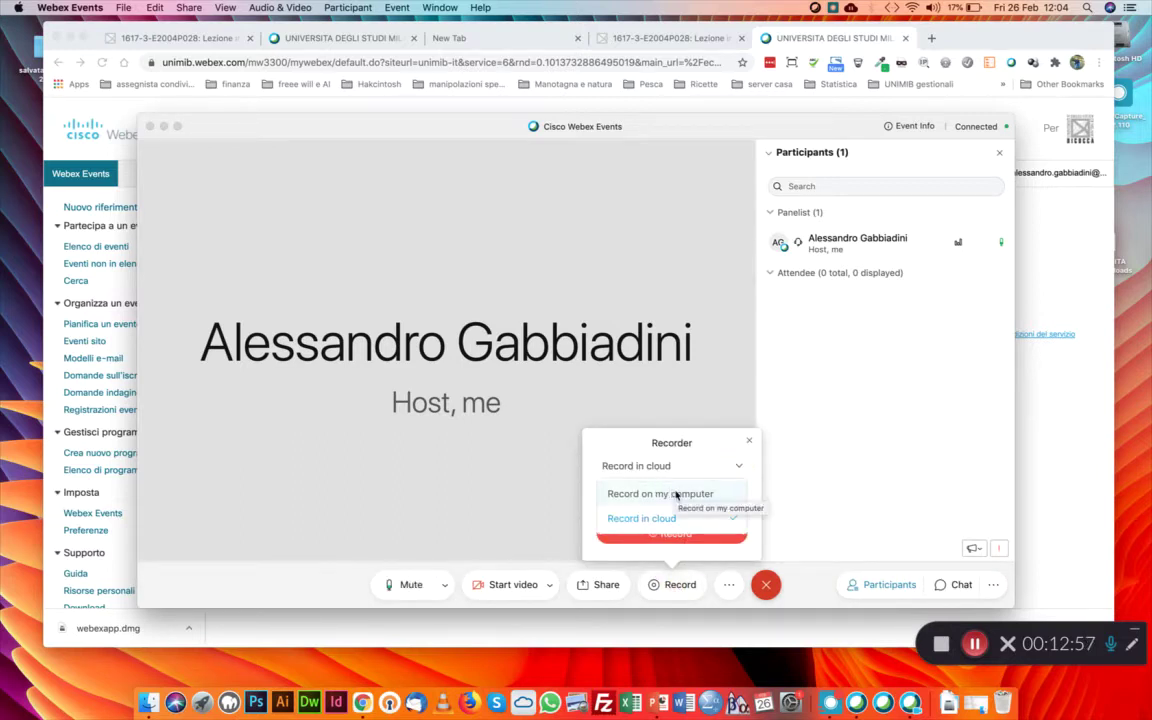
left_click(670, 493)
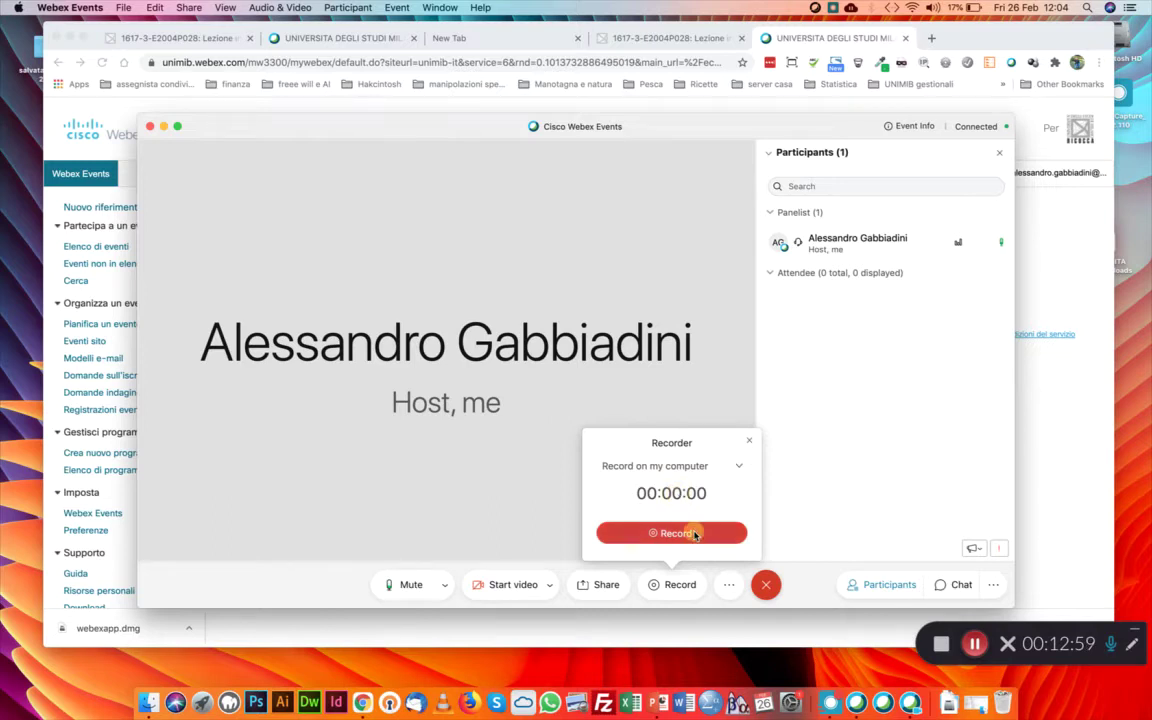
left_click(672, 533)
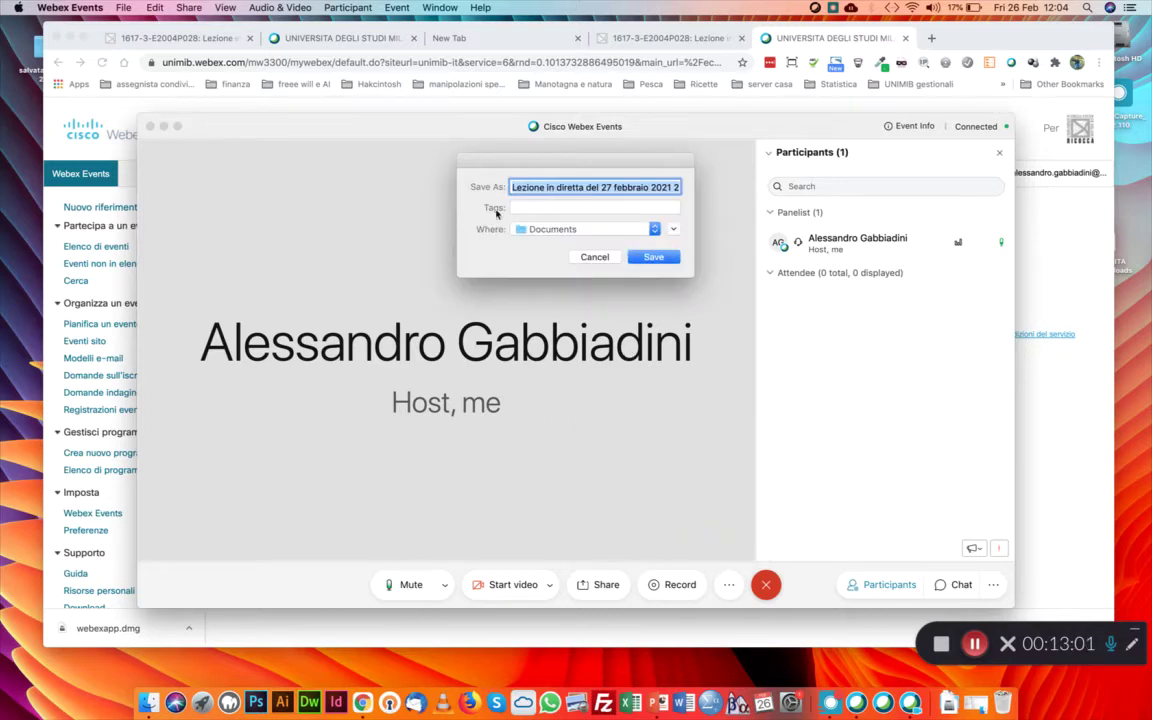
Save the recording to the Desktop, then end the Webex event
left_click(575, 229)
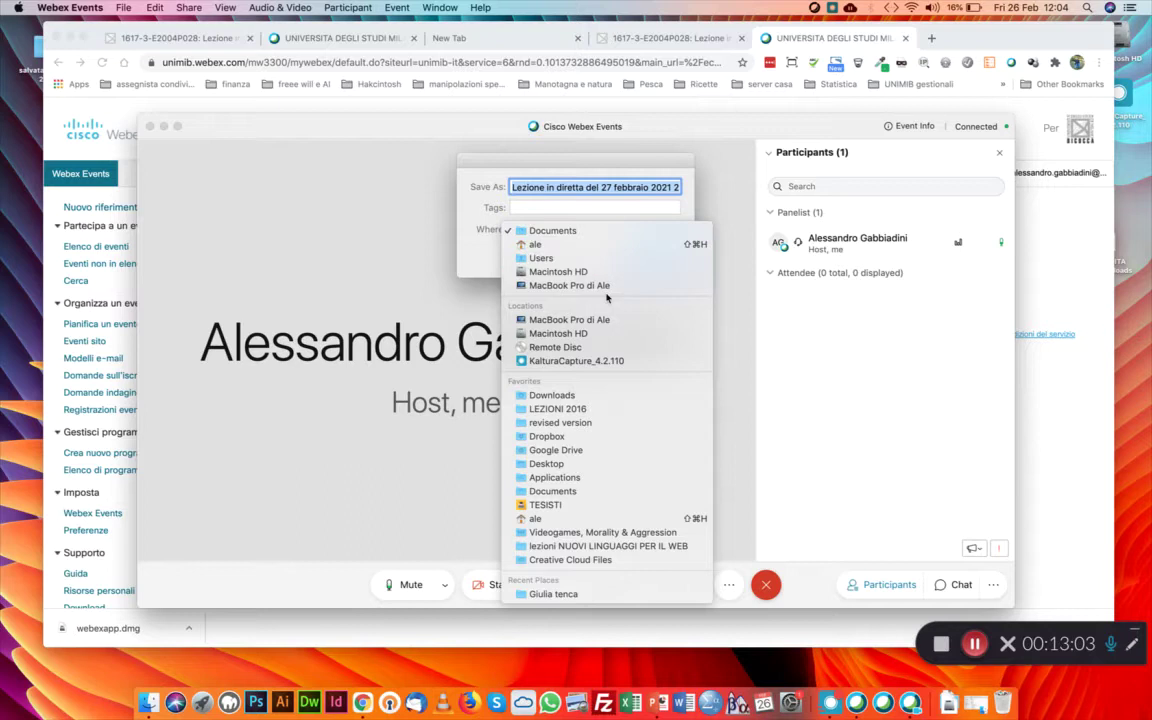
left_click(566, 464)
left_click(656, 257)
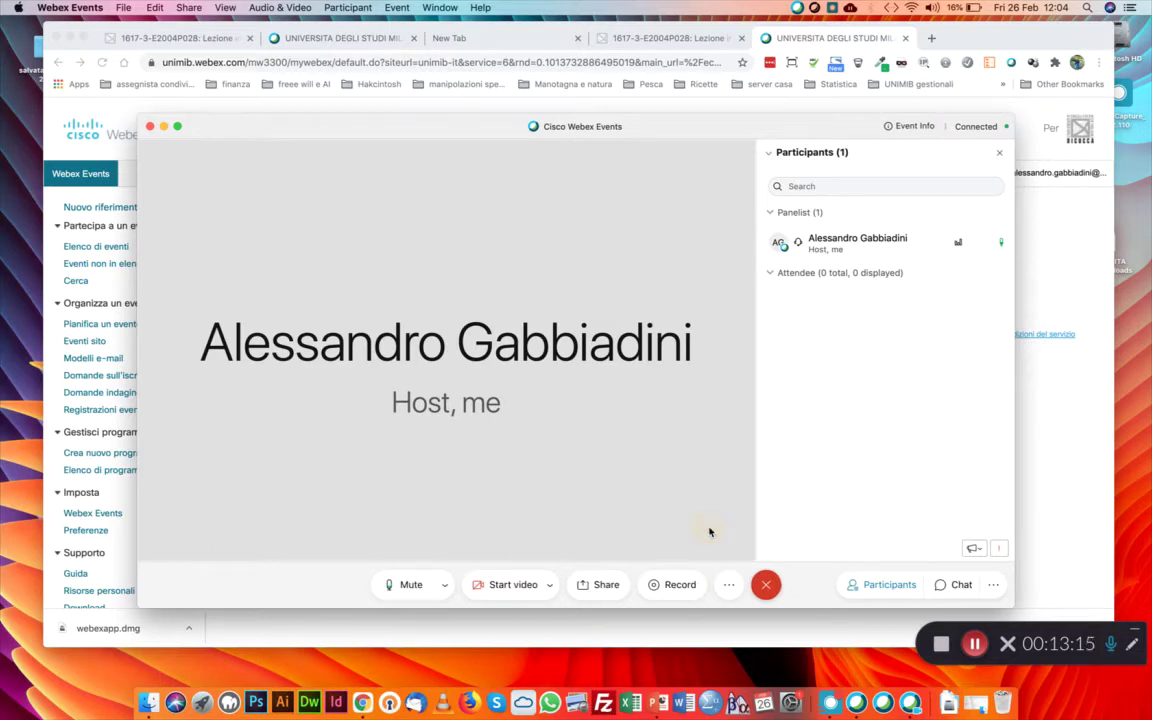
left_click(766, 584)
left_click(709, 391)
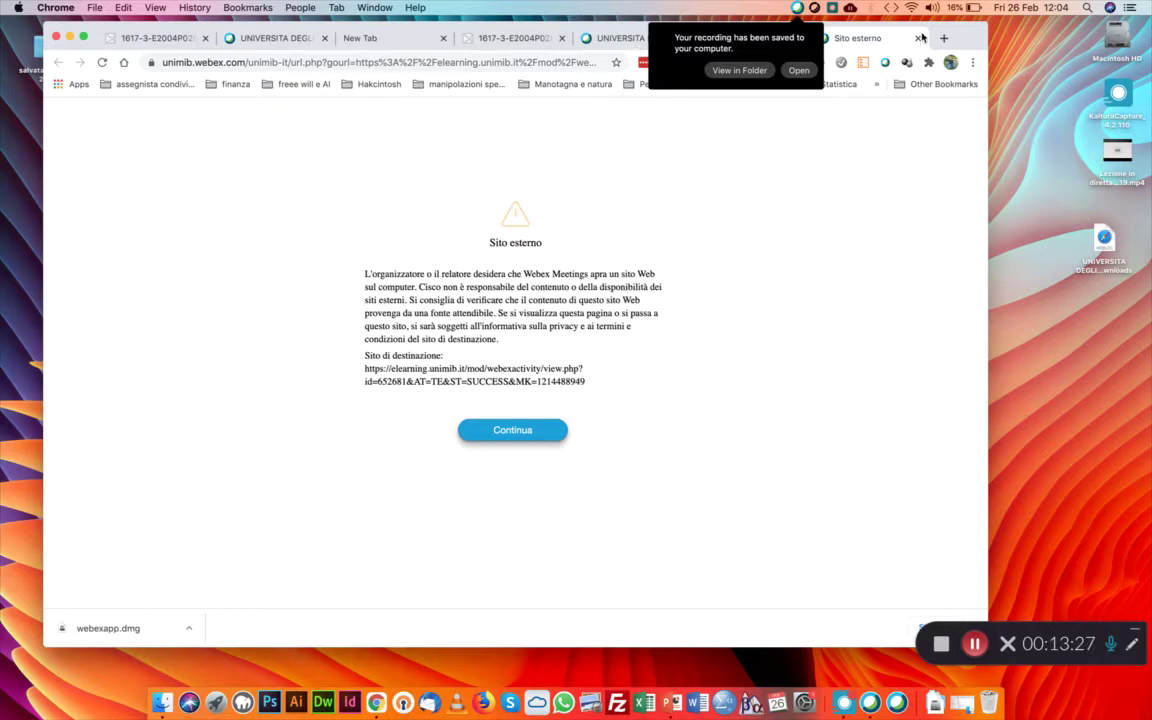
Preview the saved recording in QuickTime, close the Webex tabs, and go to My Media
left_click(798, 70)
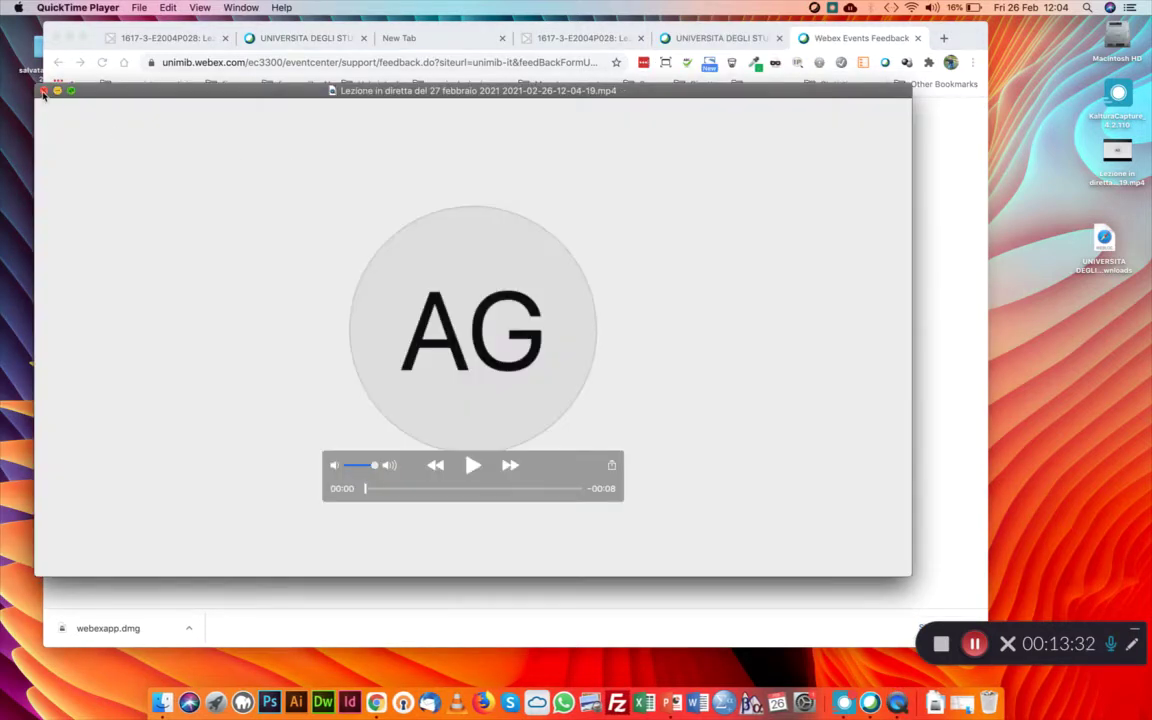
left_click(43, 91)
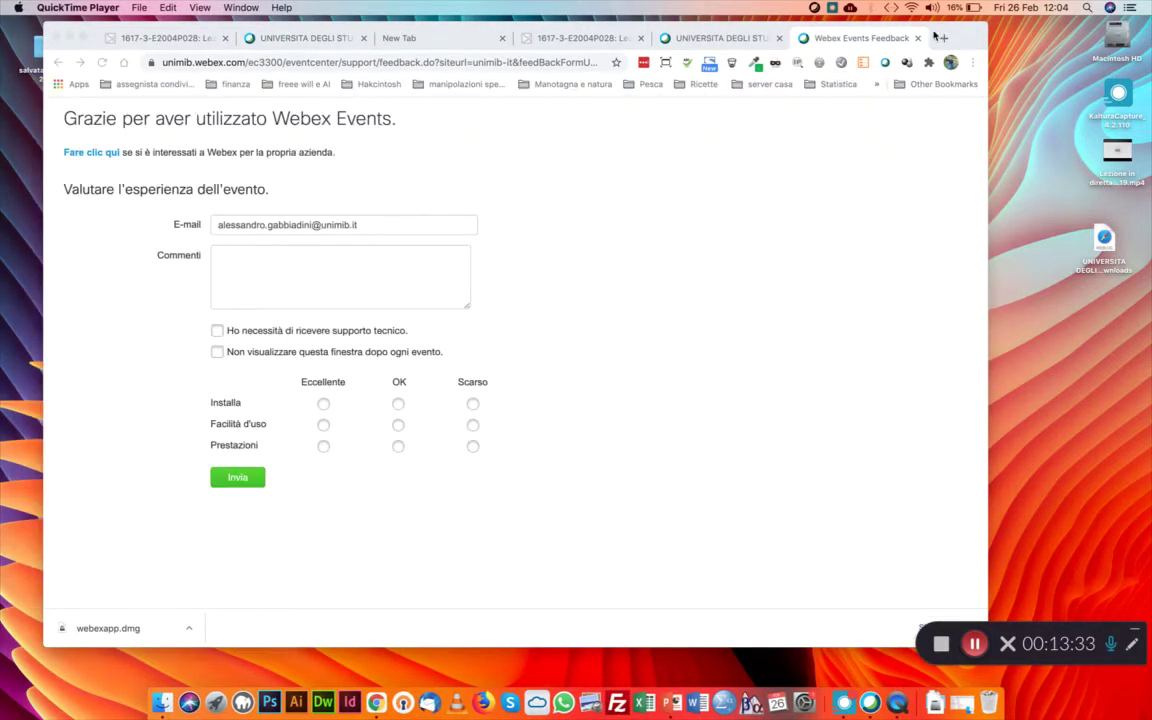
left_click(917, 38)
left_click(905, 38)
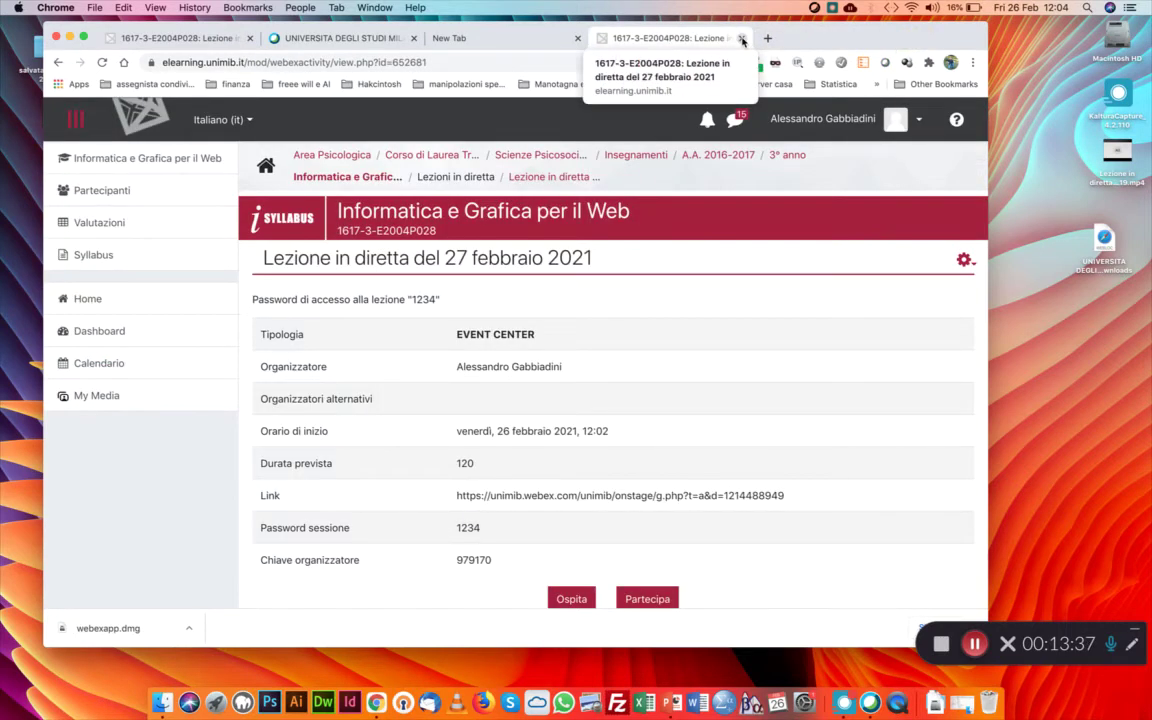
left_click(95, 398)
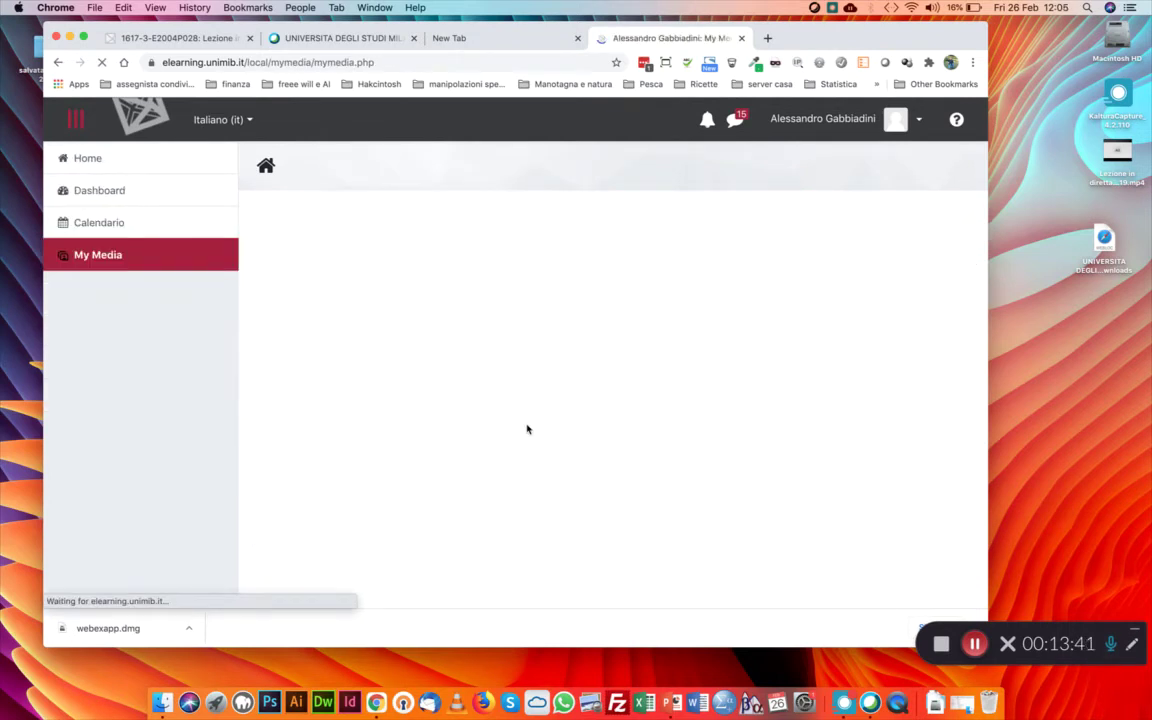
Upload the recorded lesson video to My Media and delete the extra date stamp from its name
left_click(848, 319)
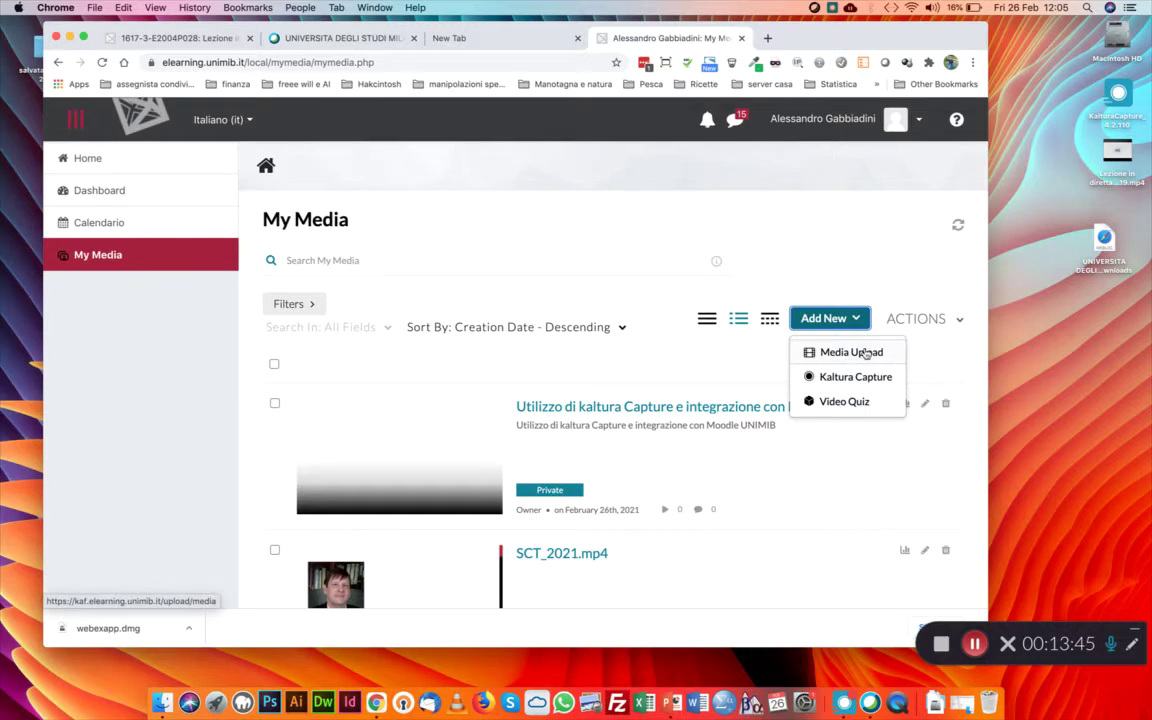
left_click(866, 353)
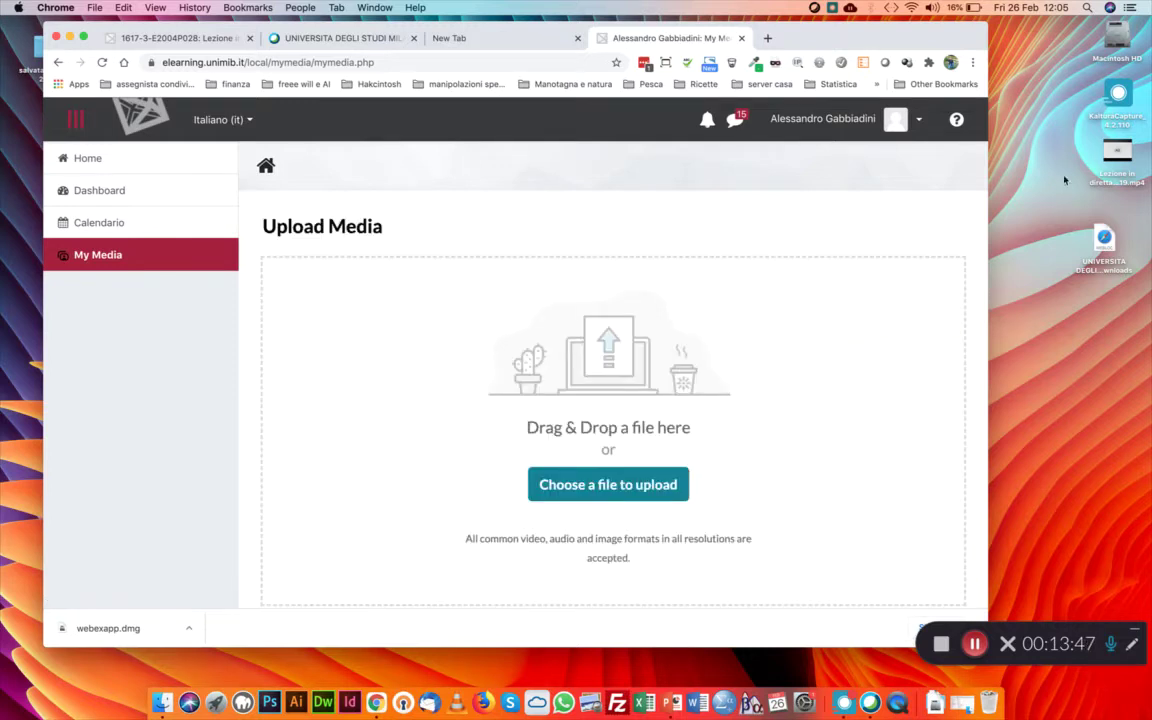
left_click_drag(1116, 158, 717, 401)
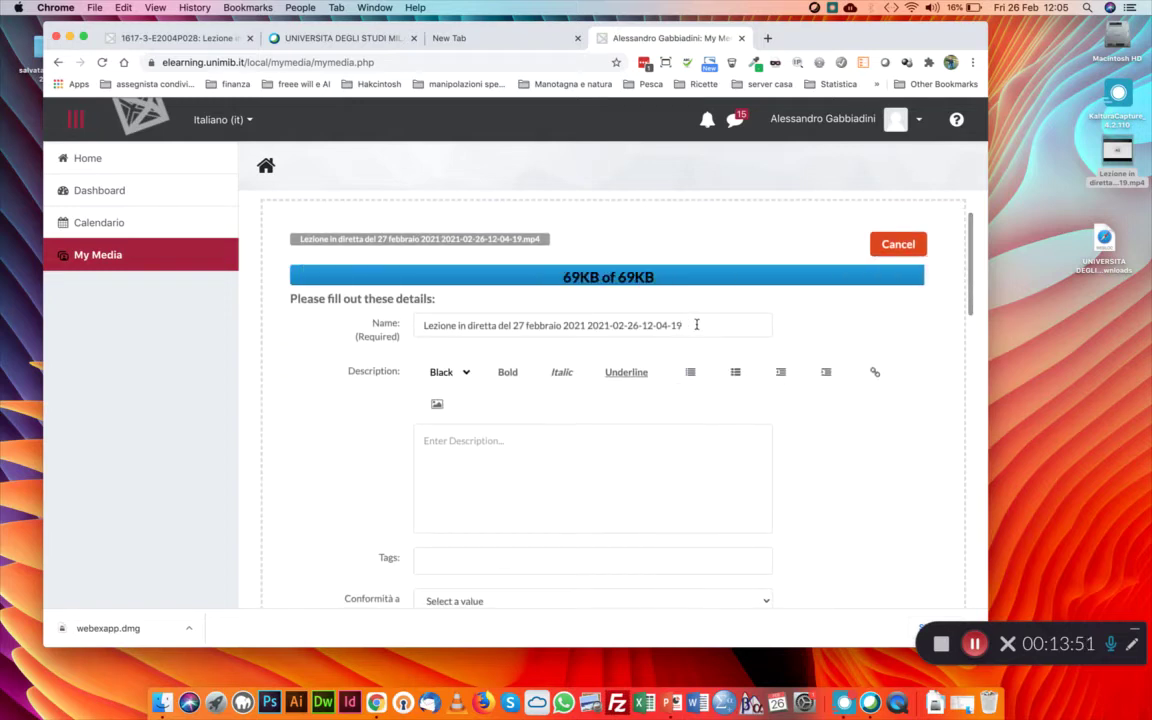
left_click_drag(687, 360, 563, 362)
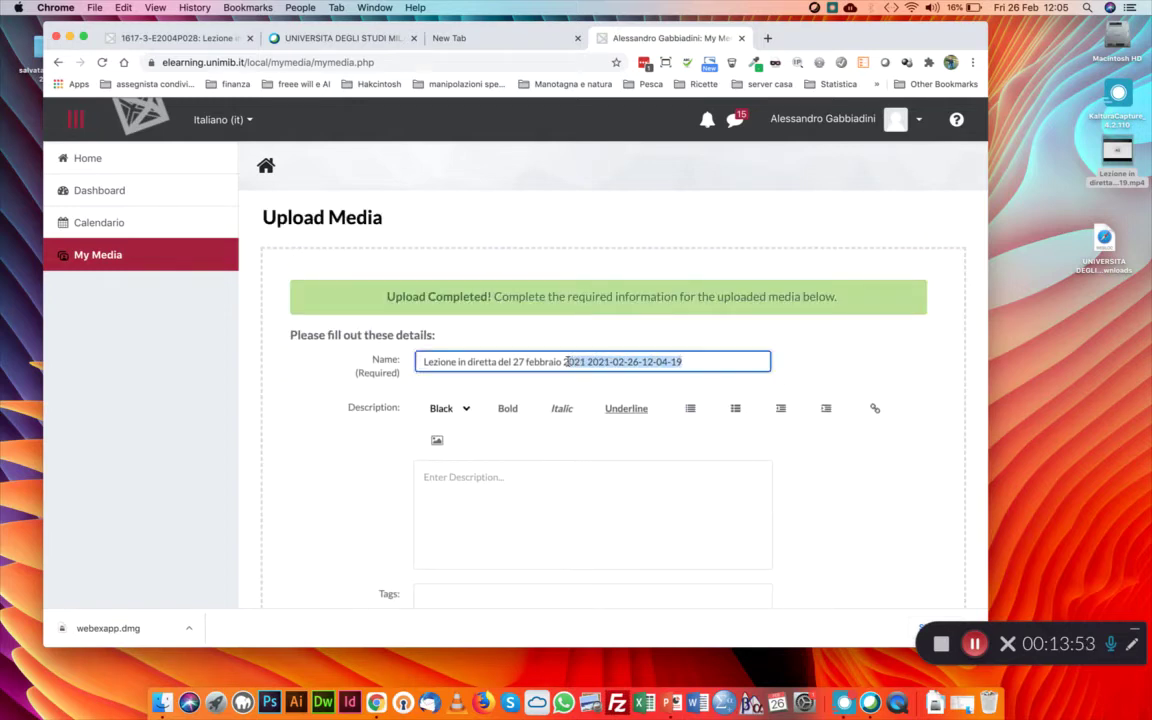
key("BackSpace")
left_click(517, 455)
Declare regulatory compliance, set type Video-lezione and licence Università degli Studi di Milano-Bicocca
scroll(520, 450, "down", 5)
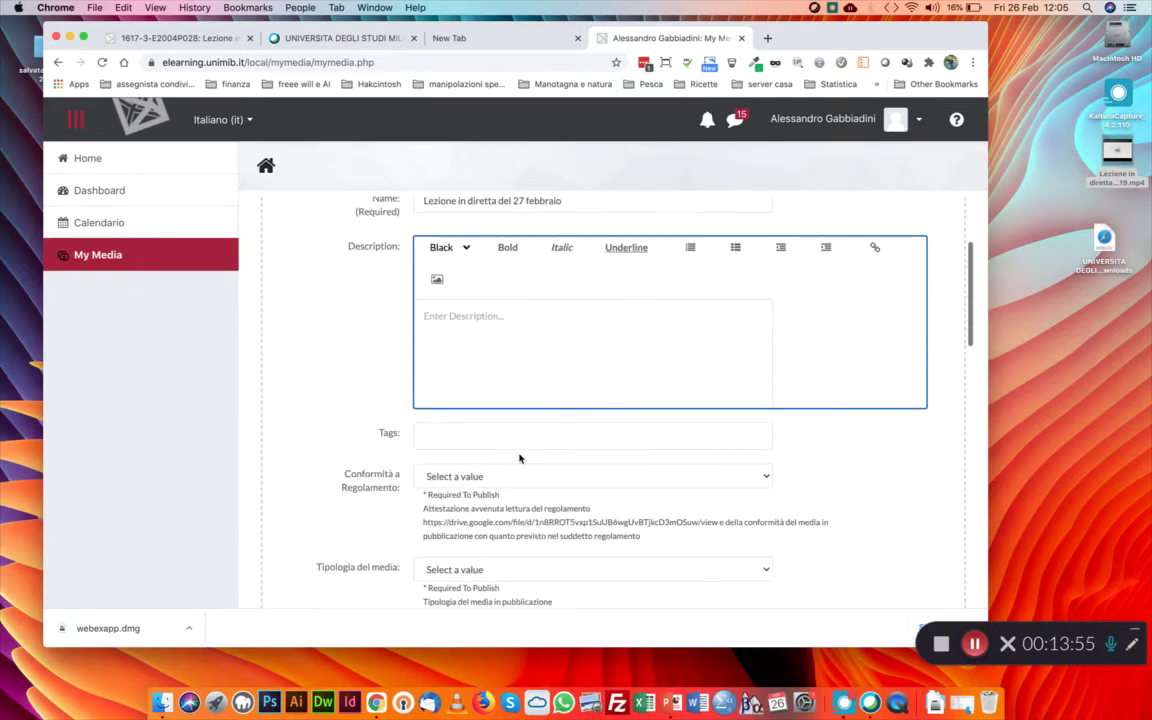
left_click(478, 395)
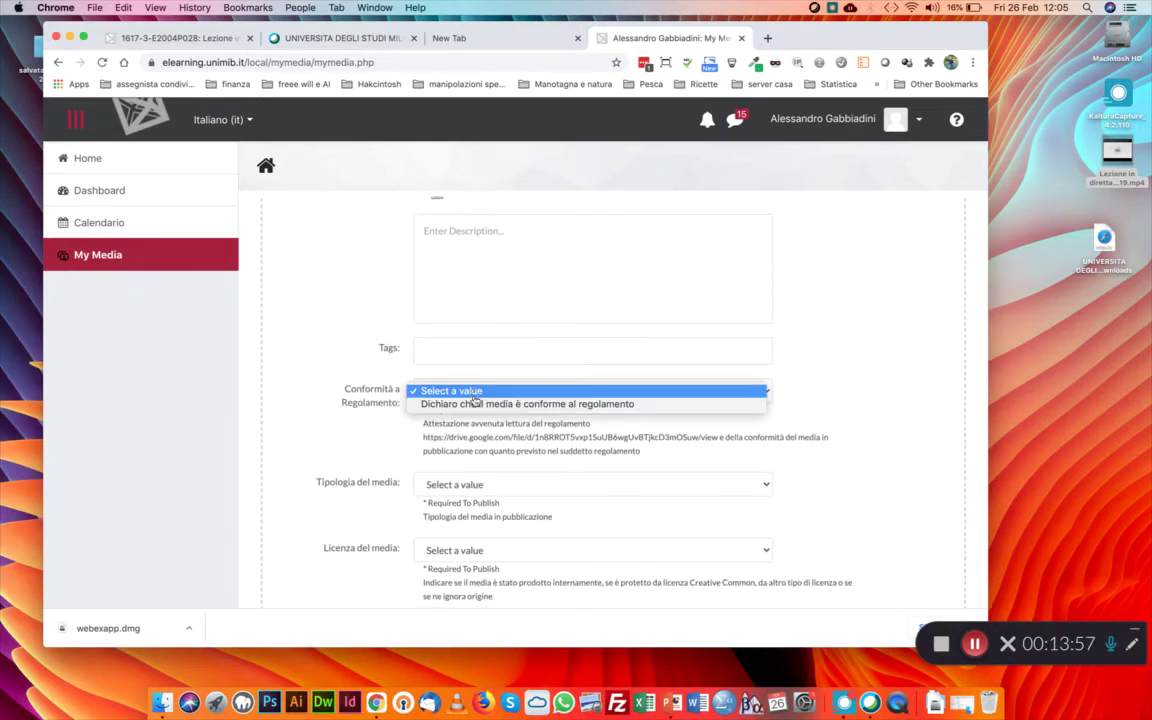
left_click(500, 404)
scroll(350, 424, "down", 1)
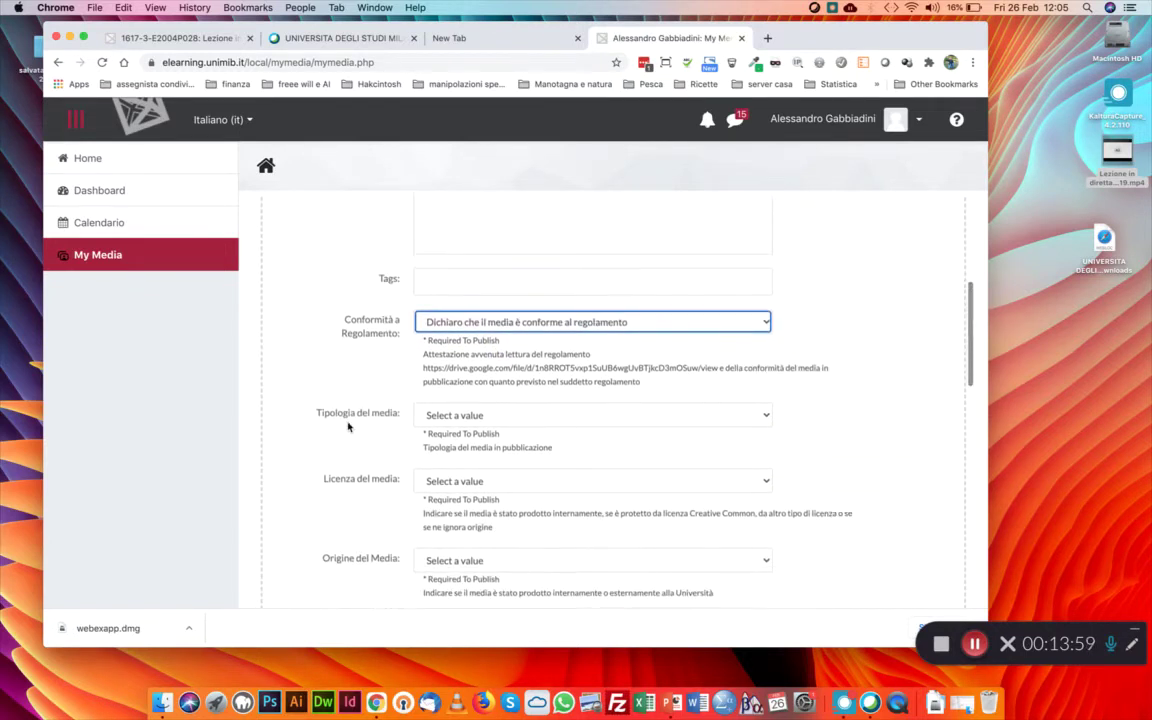
left_click(480, 415)
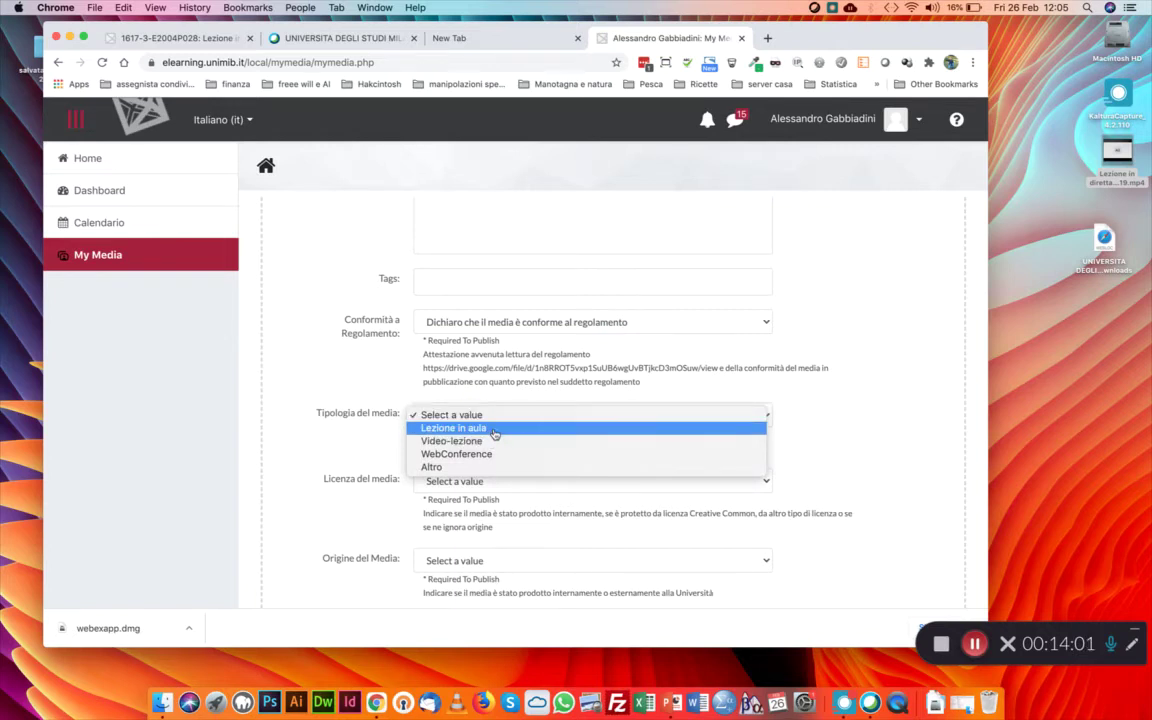
left_click(490, 441)
left_click(475, 485)
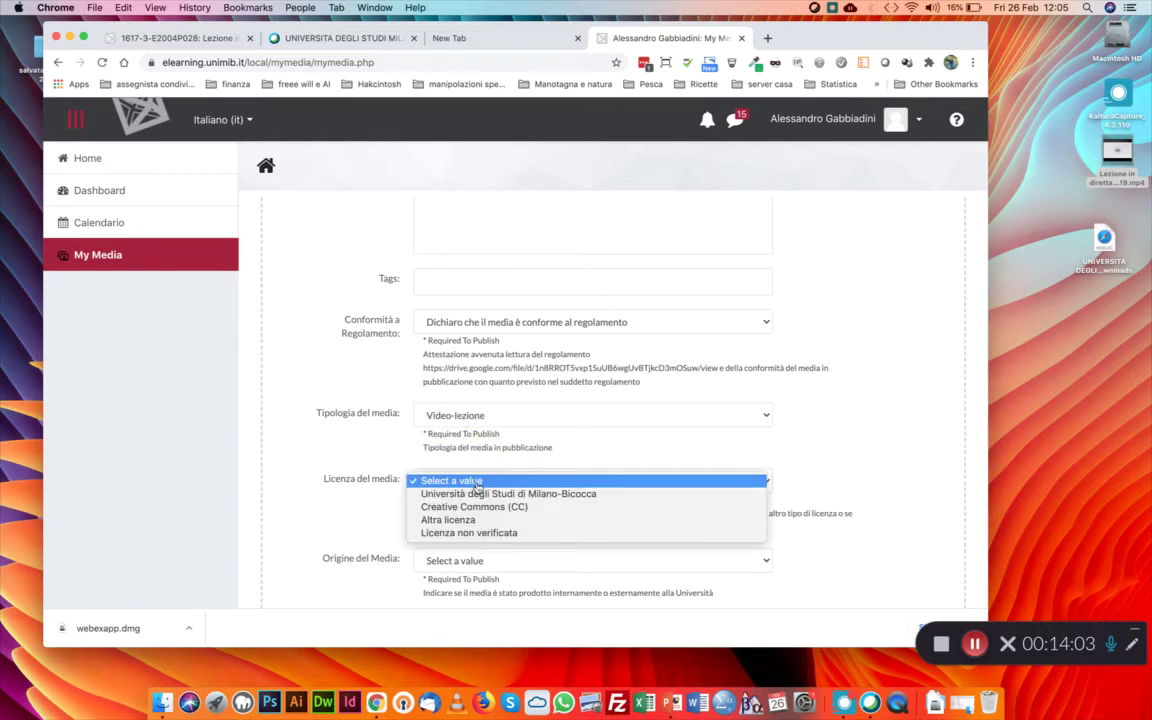
left_click(480, 492)
Set the media origin to Interna, save the details, and return to My Media
scroll(334, 458, "down", 1)
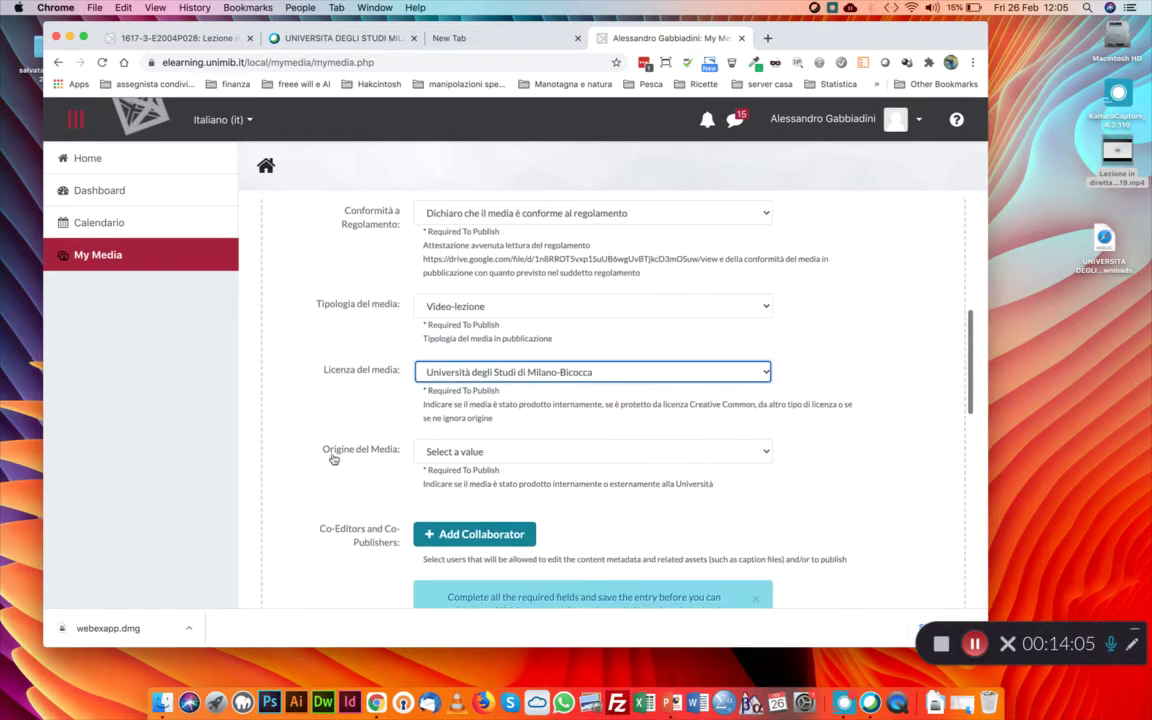
left_click(442, 452)
left_click(462, 463)
scroll(353, 481, "down", 1)
scroll(353, 481, "down", 5)
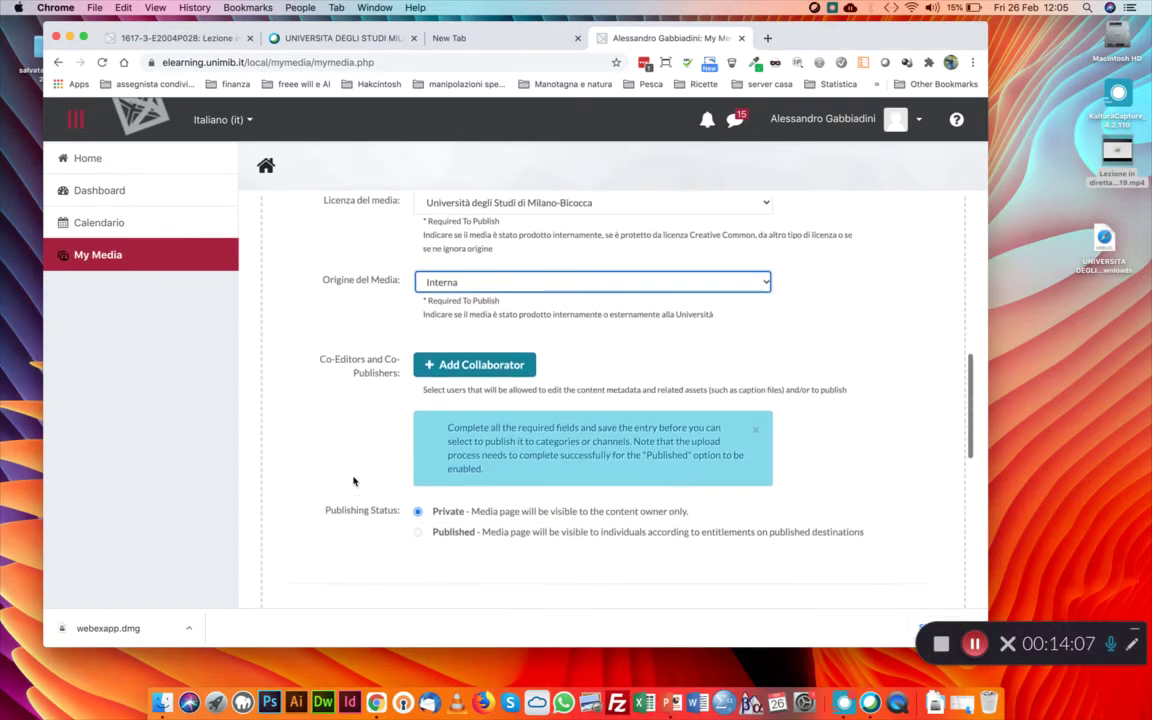
left_click(457, 489)
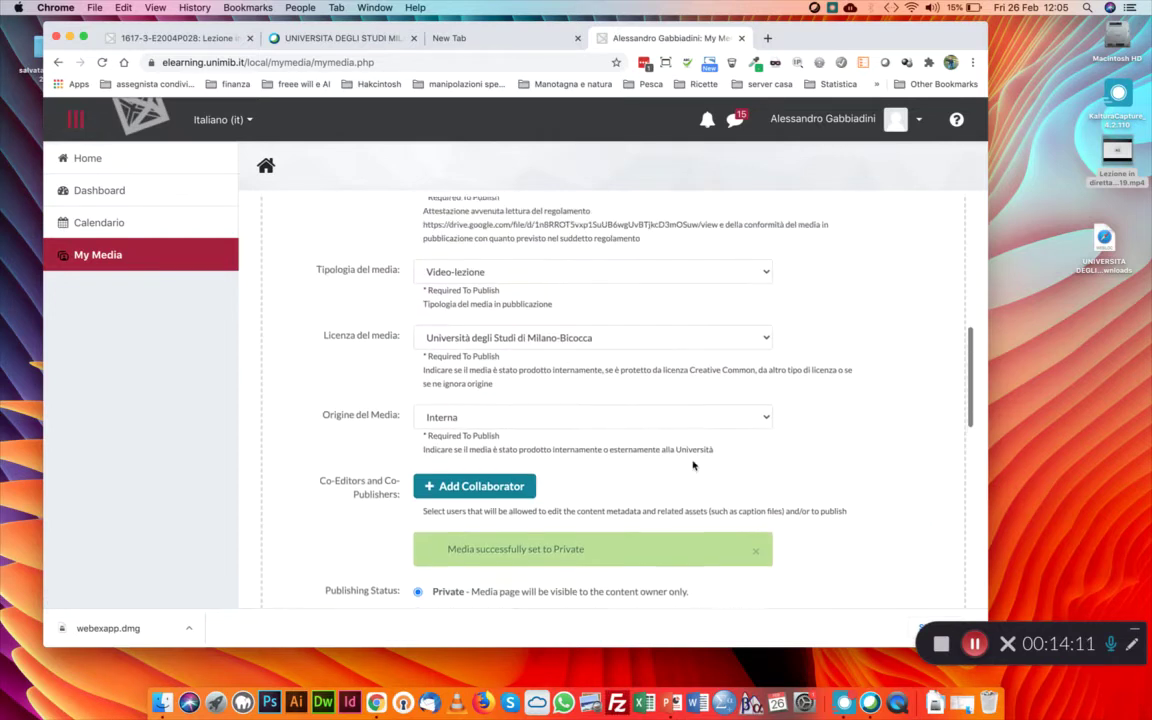
left_click(98, 256)
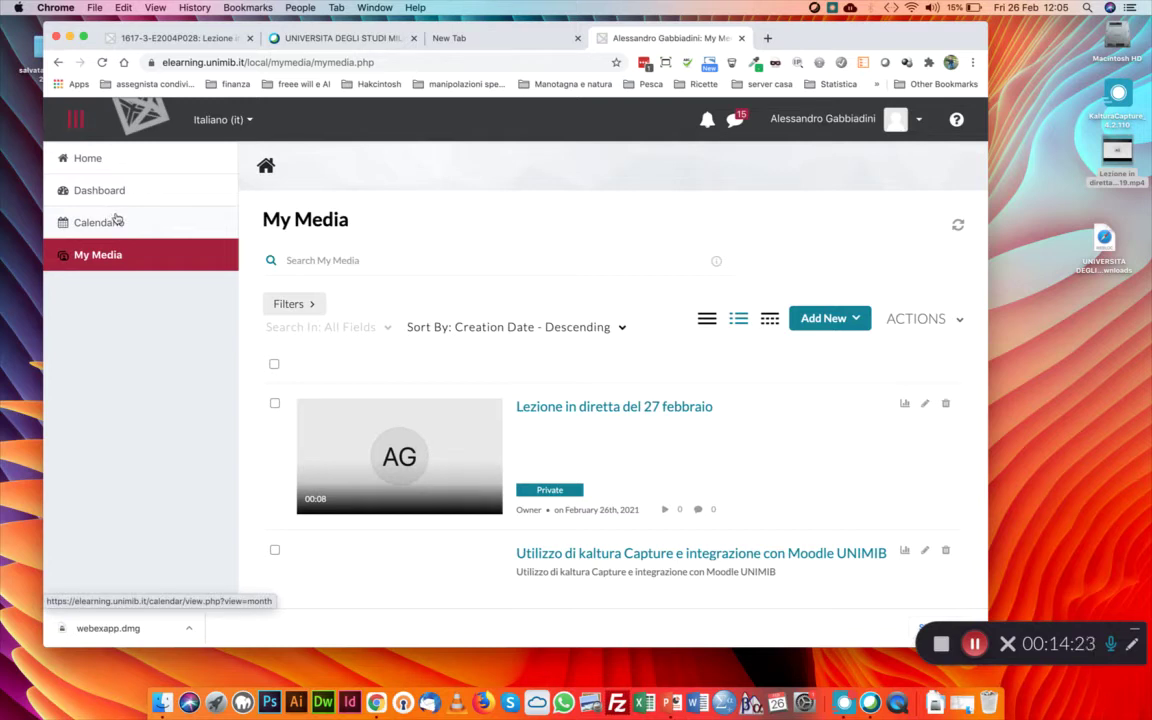
Open the 2016-2017 Informatica e Grafica per il Web course from the Dashboard
left_click(110, 195)
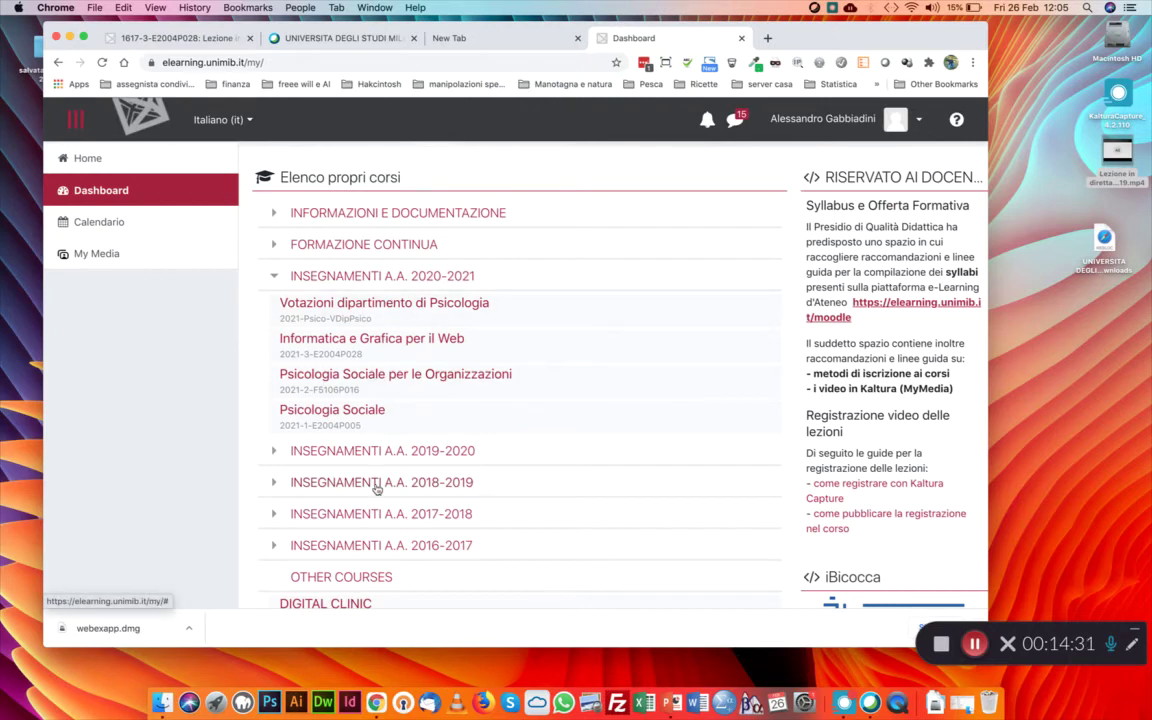
left_click(436, 555)
scroll(470, 537, "down", 2)
left_click(470, 500)
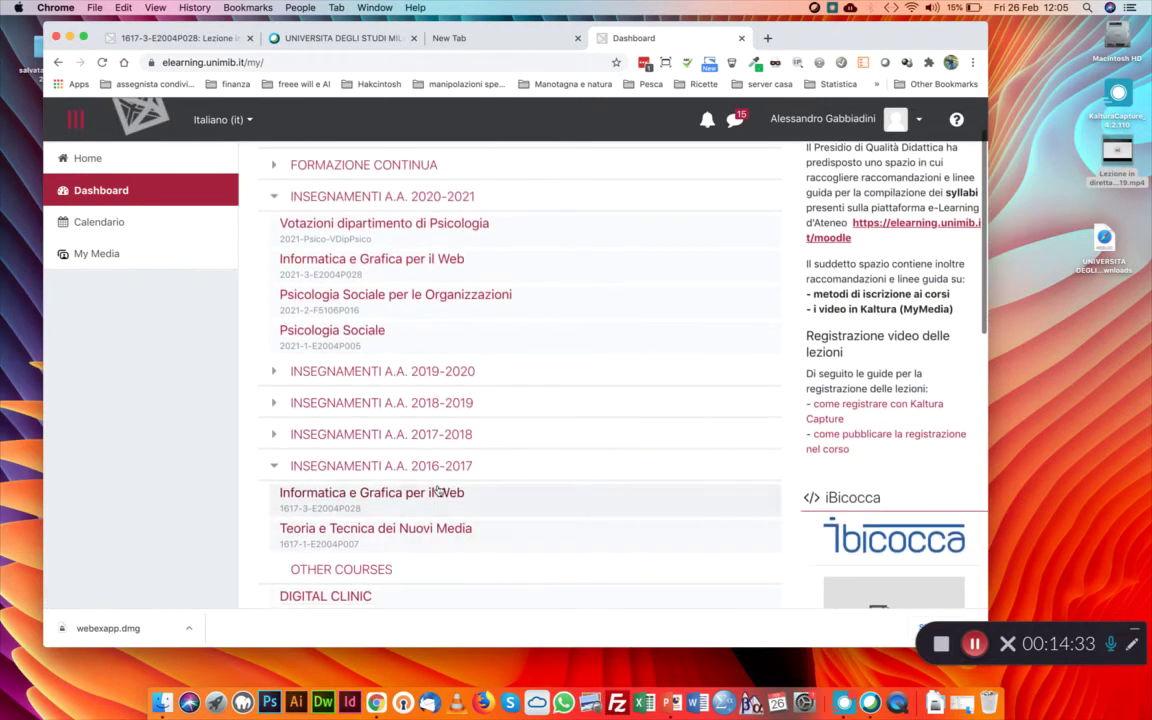
scroll(735, 380, "down", 5)
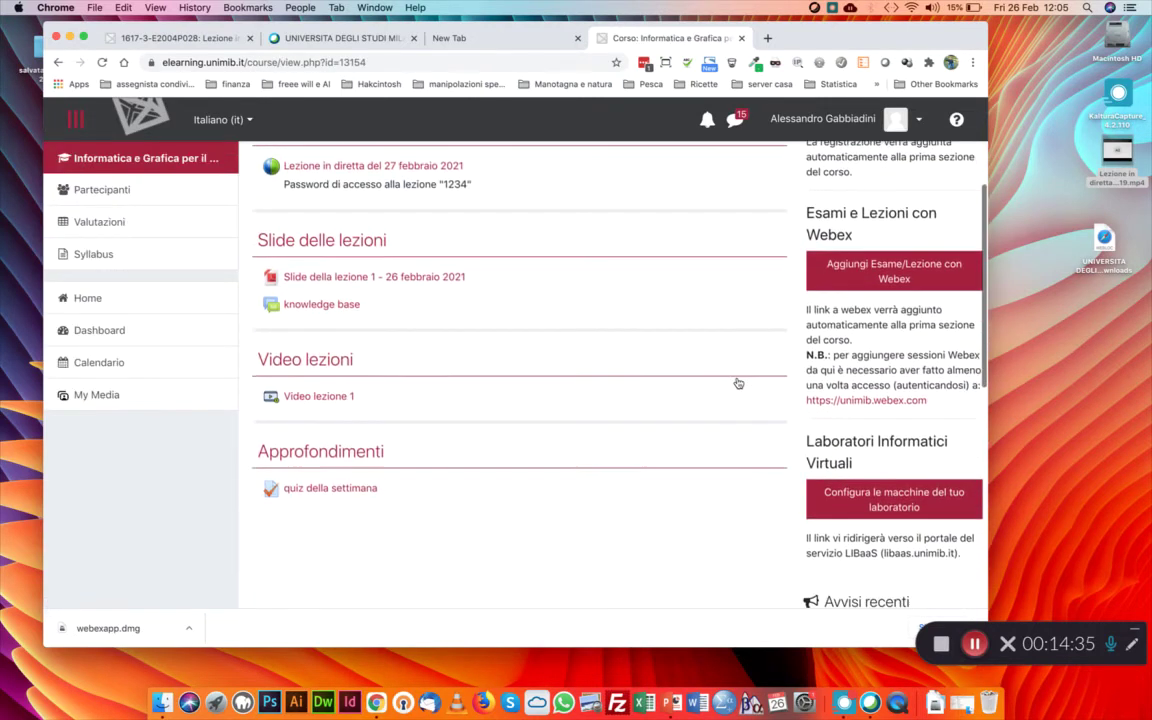
scroll(870, 300, "up", 5)
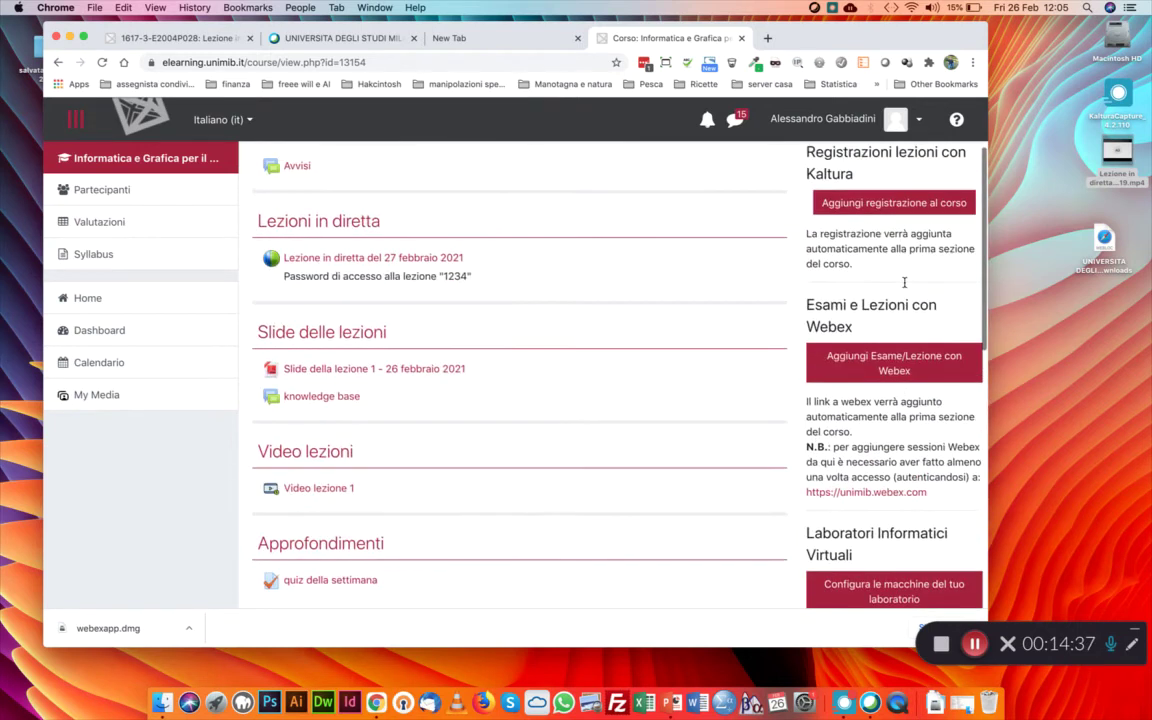
Turn editing on and choose Kaltura Video Resource for the Video lezioni section
left_click(921, 216)
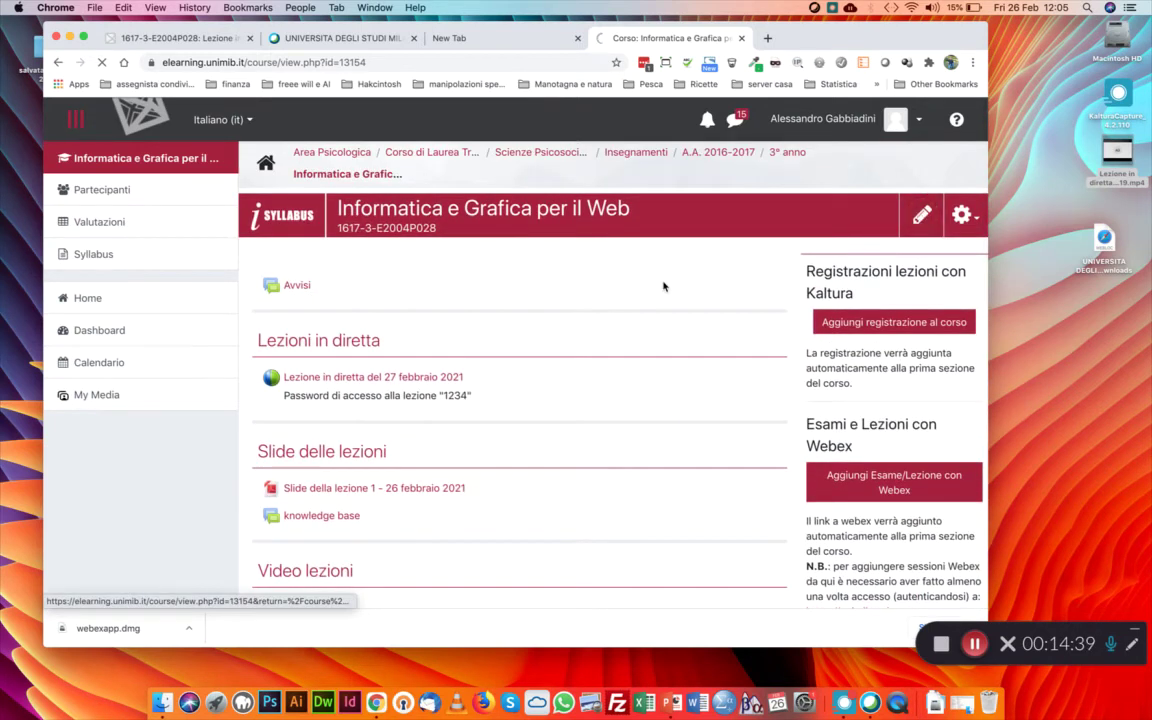
scroll(663, 285, "down", 3)
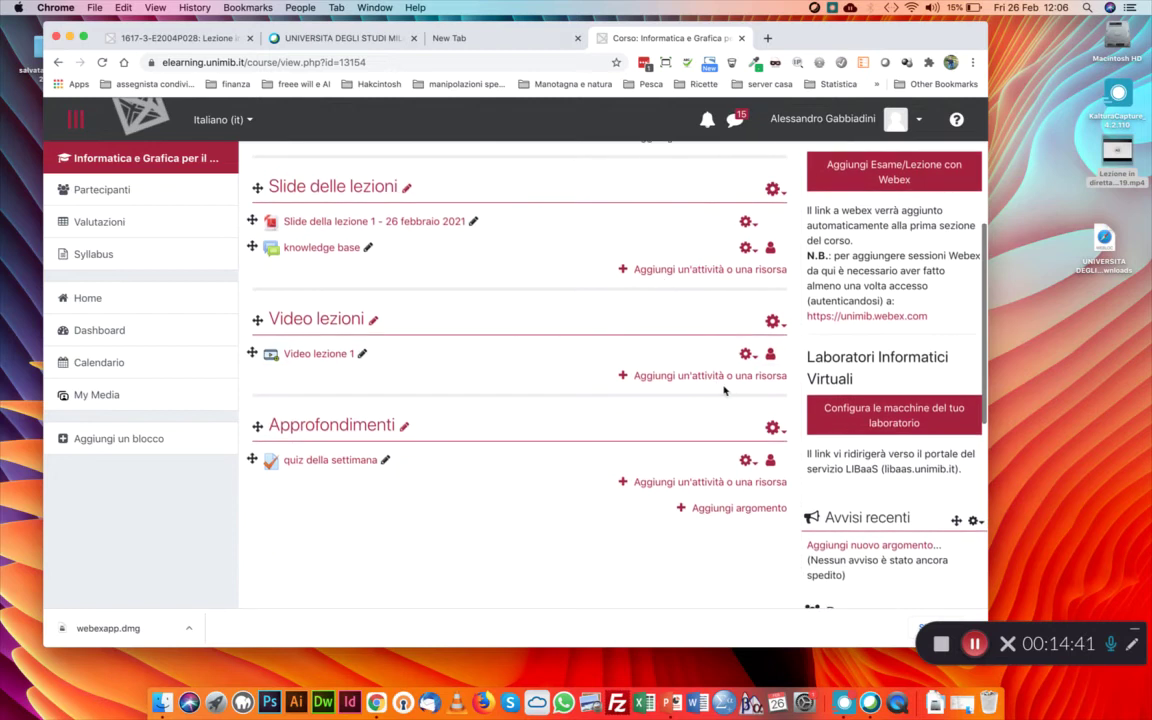
left_click(738, 377)
scroll(454, 362, "down", 2)
scroll(454, 362, "down", 5)
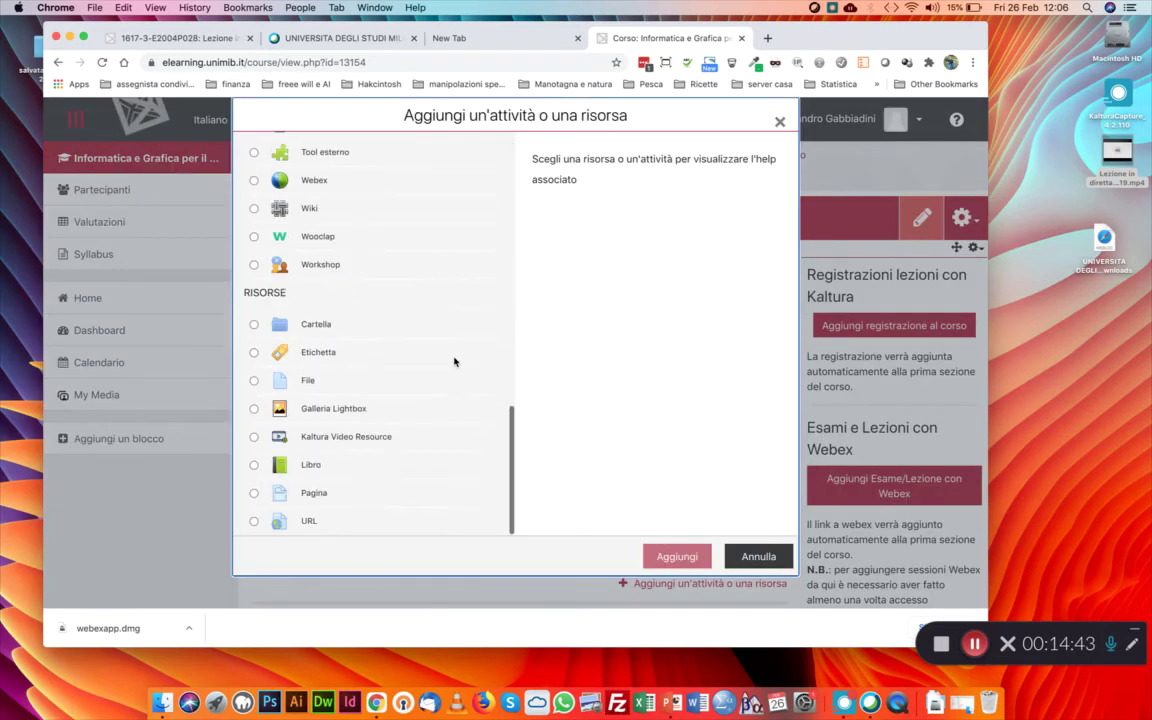
left_click(340, 440)
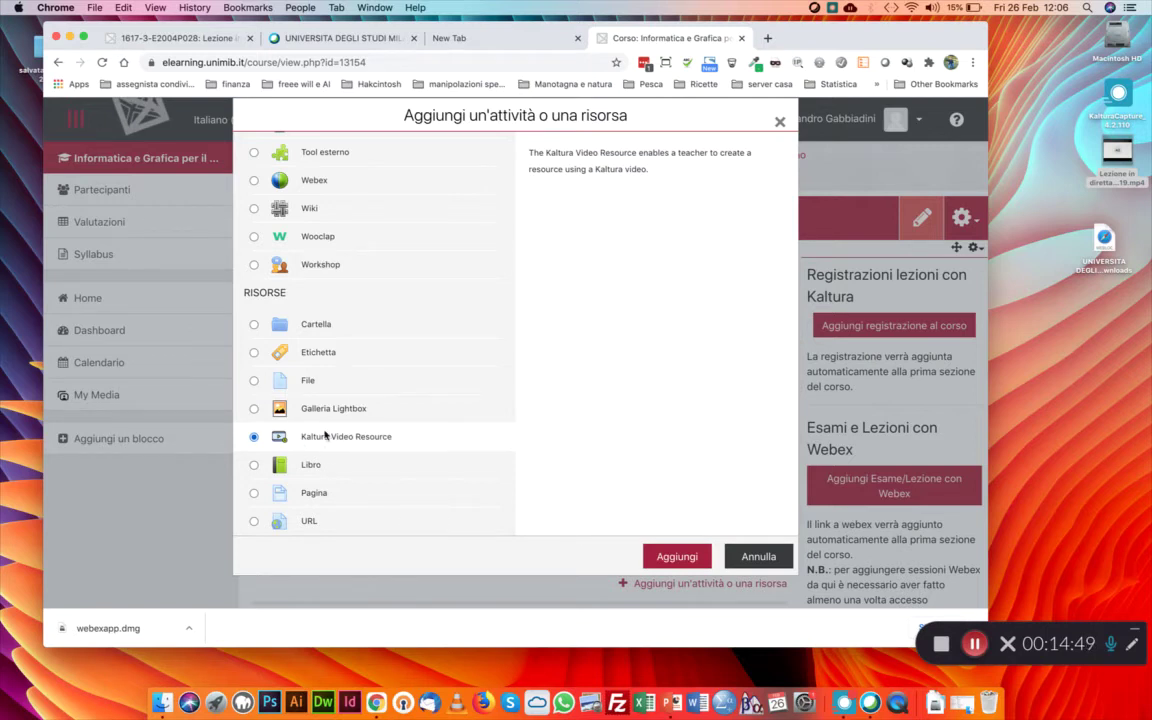
Name the resource 'video lezione', attach the 27 febbraio lesson video, and save to the course
left_click(675, 560)
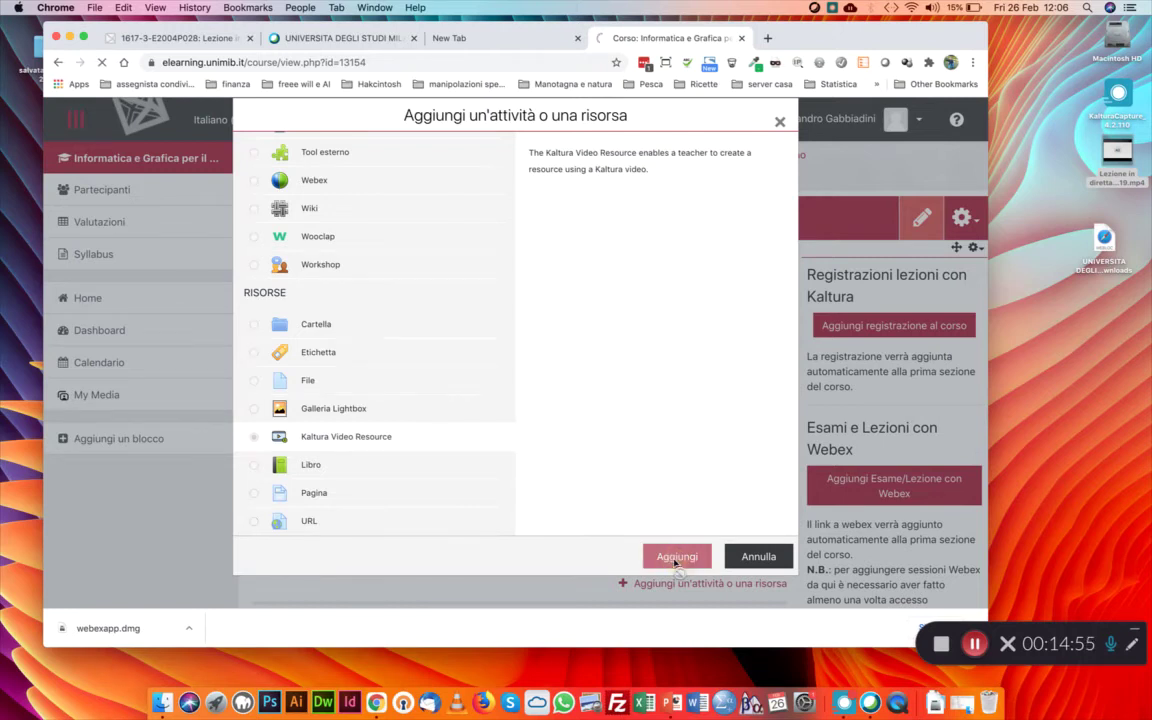
left_click(496, 330)
type("video lezio")
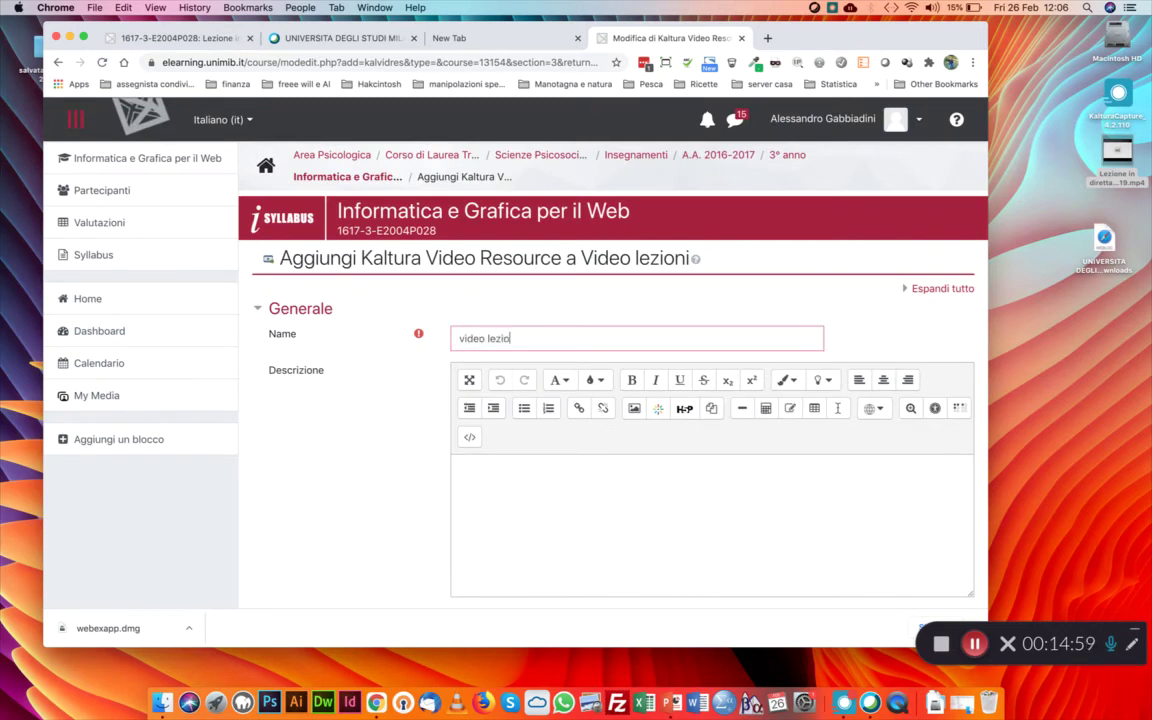
type("ne")
scroll(558, 424, "down", 4)
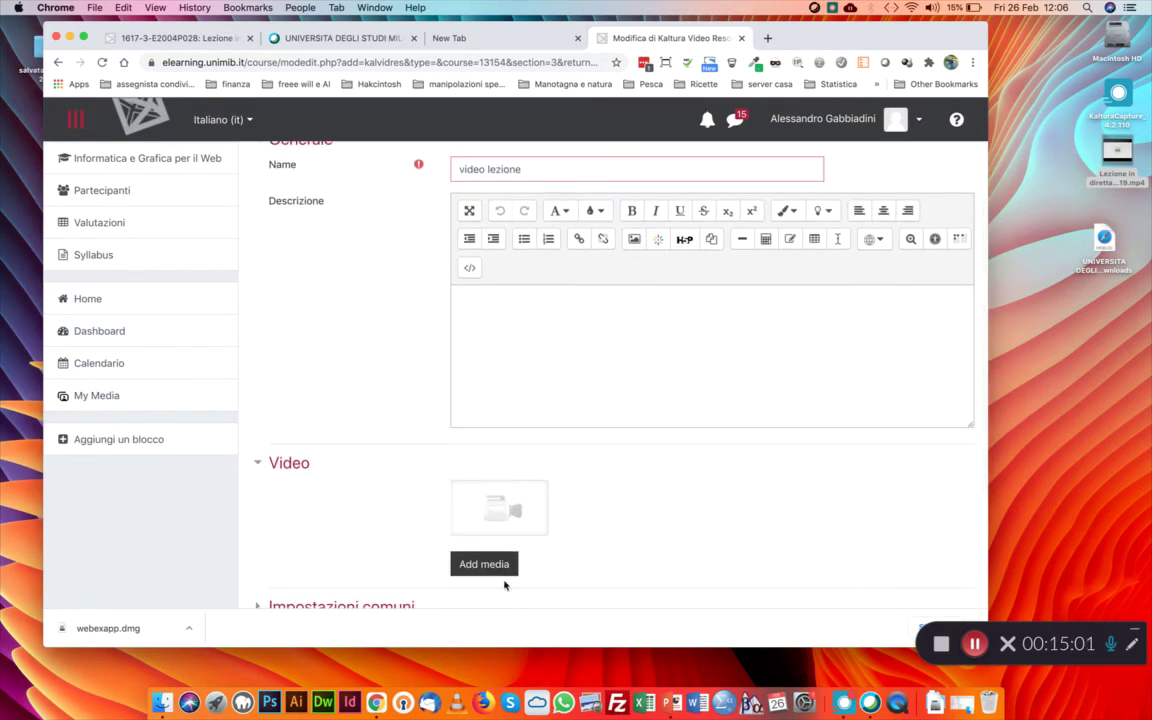
left_click(484, 564)
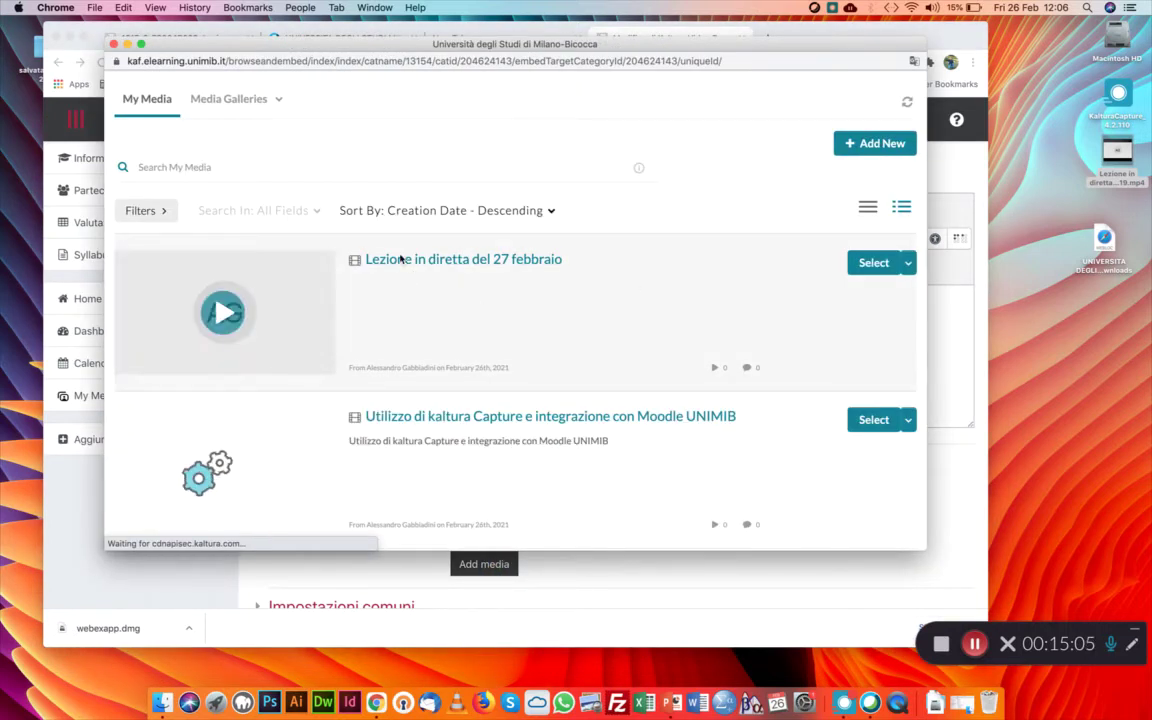
left_click(874, 262)
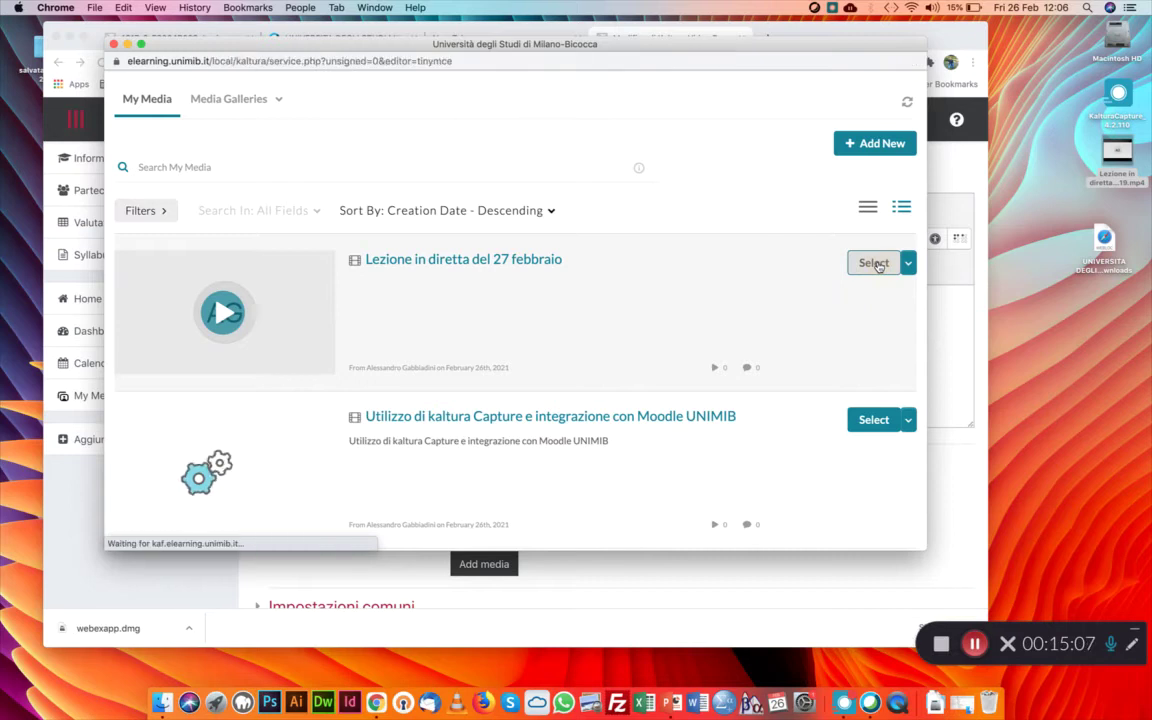
scroll(810, 445, "down", 5)
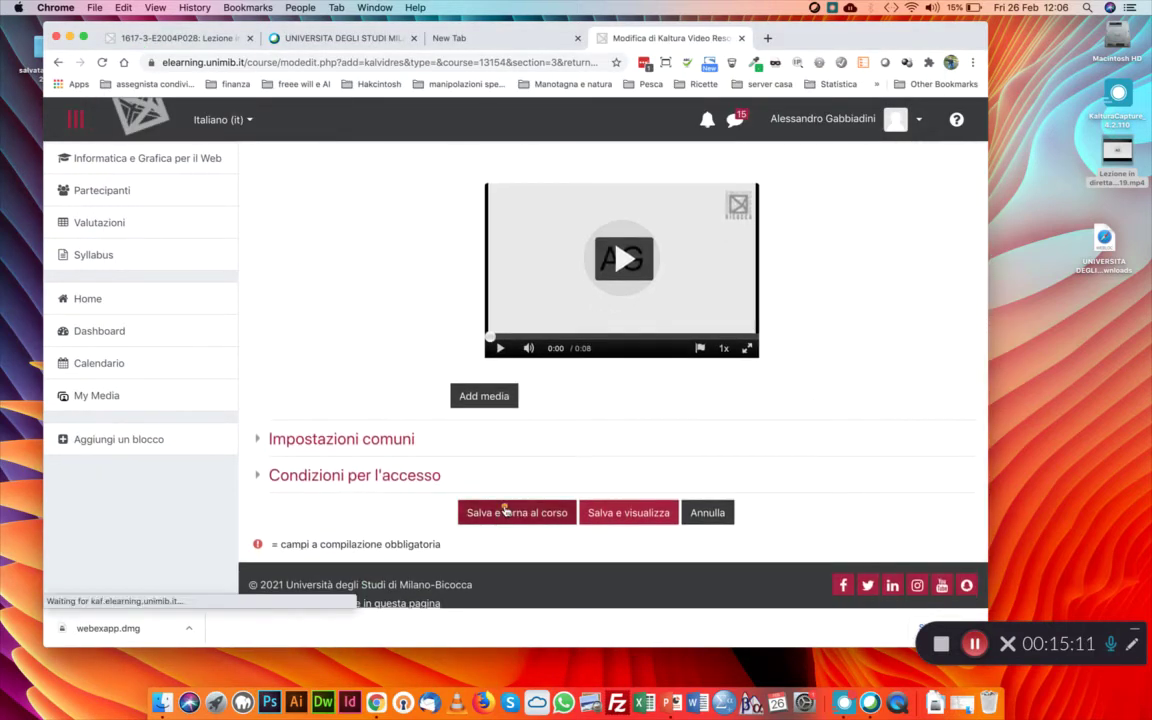
left_click(505, 512)
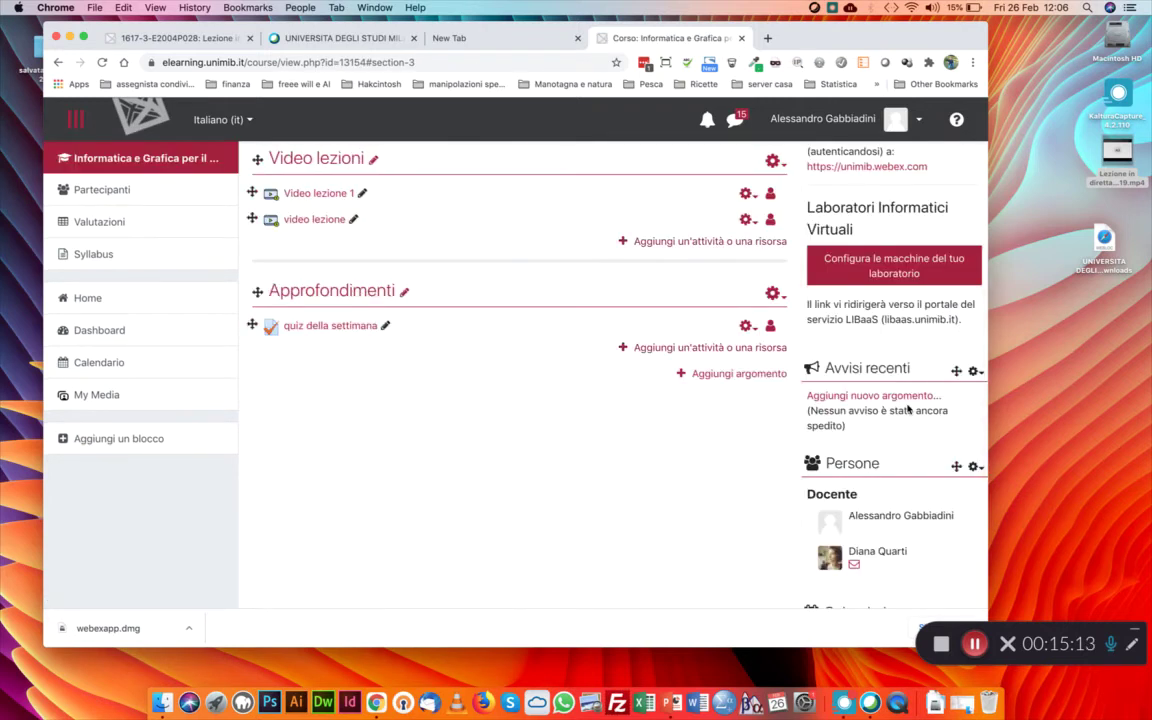
View the Lezione in diretta del 27 febbraio 2021 session details, then return to My Media
scroll(653, 458, "up", 3)
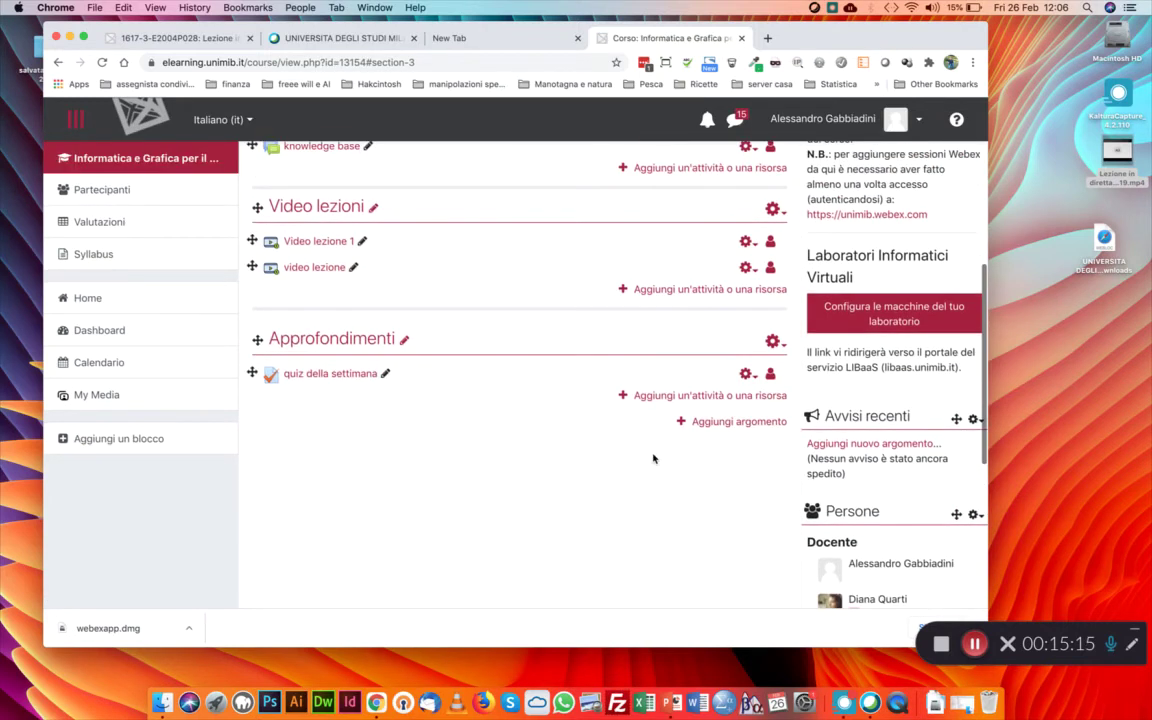
scroll(653, 458, "up", 6)
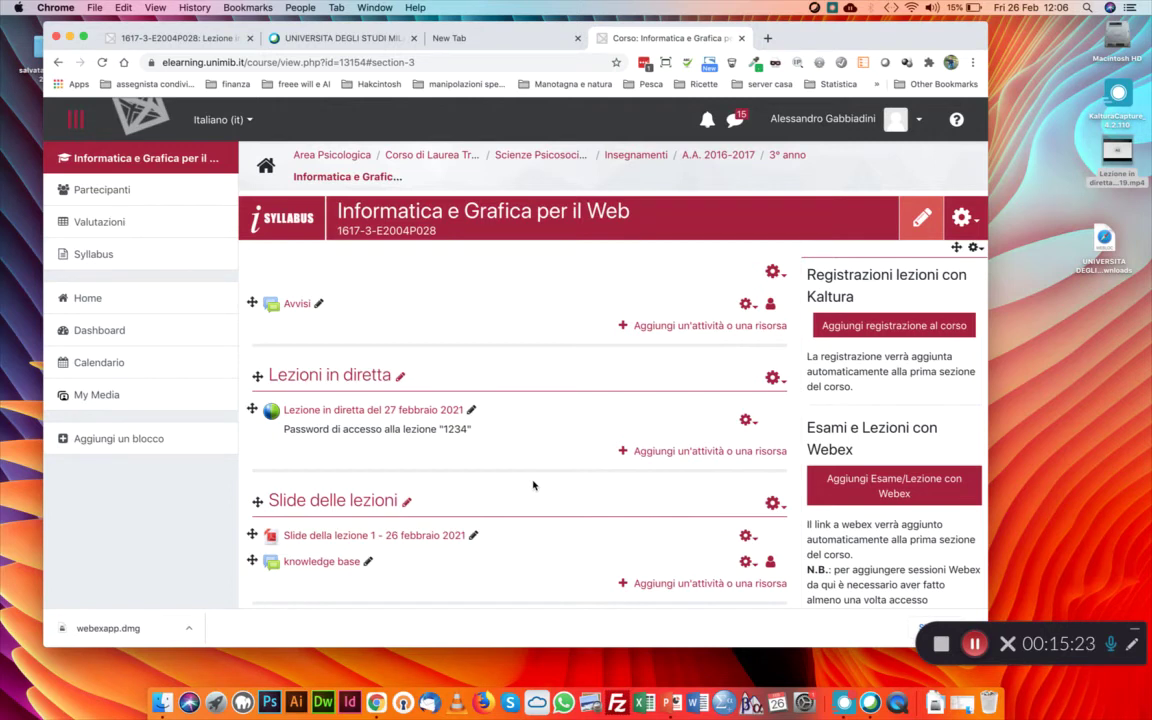
left_click(429, 412)
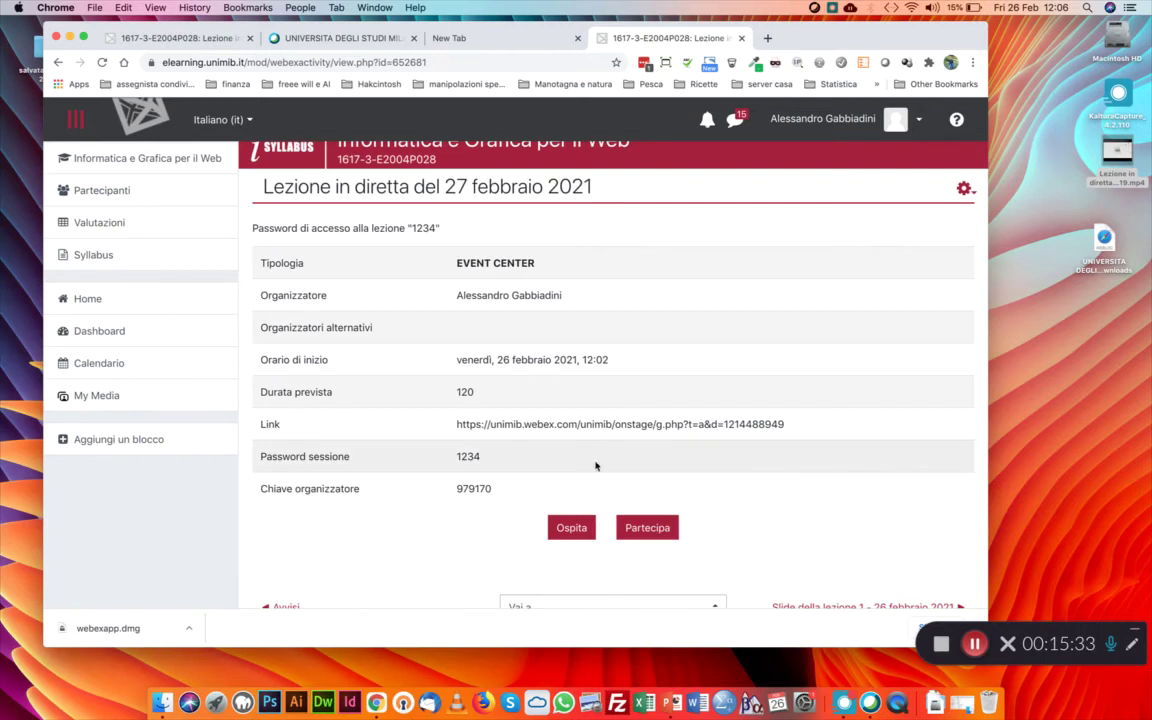
left_click(112, 397)
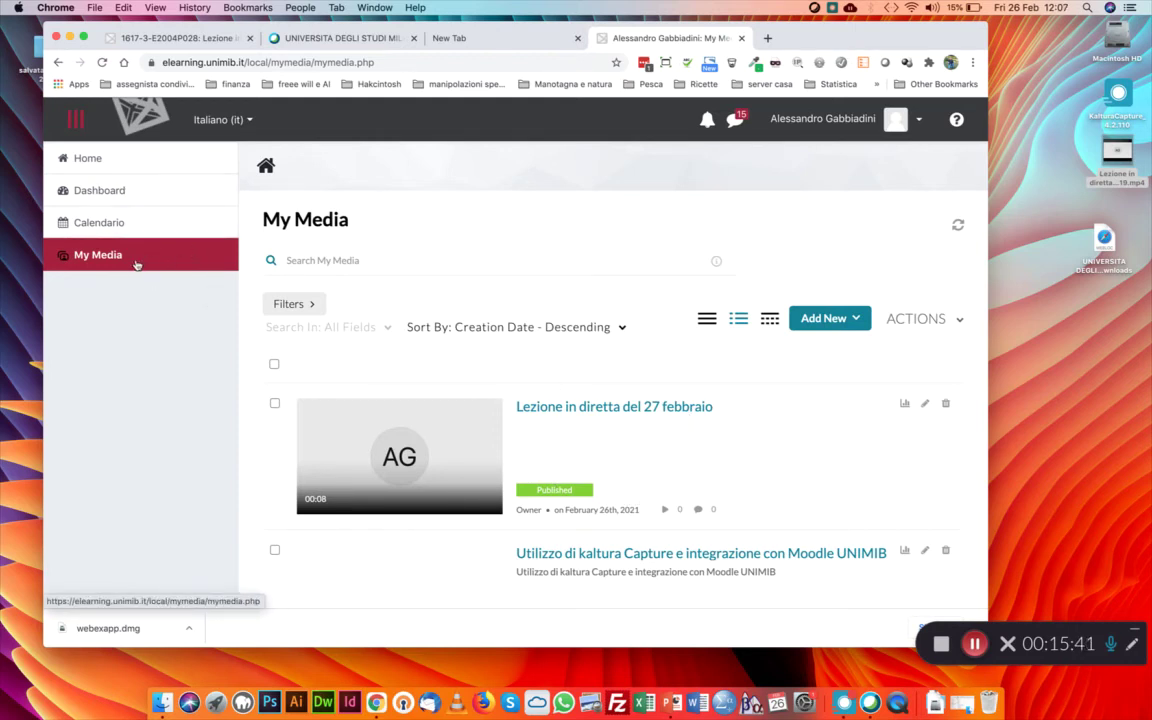
left_click(100, 190)
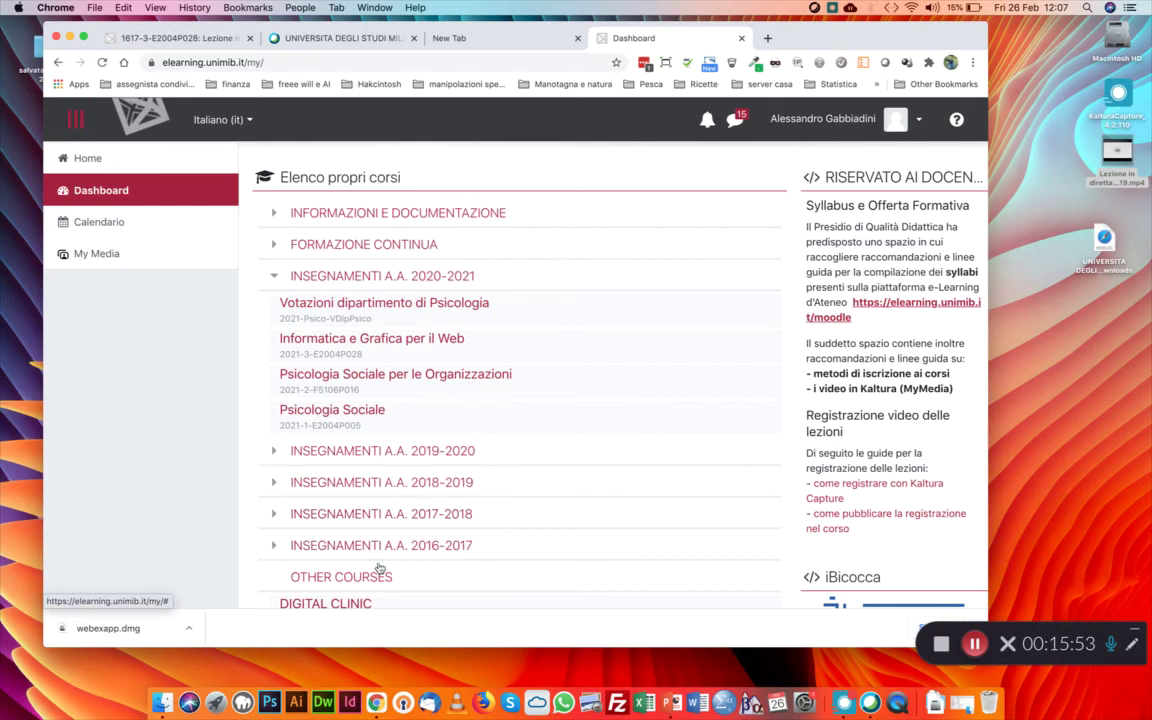
scroll(370, 484, "down", 2)
left_click(425, 482)
left_click(413, 510)
scroll(557, 377, "down", 8)
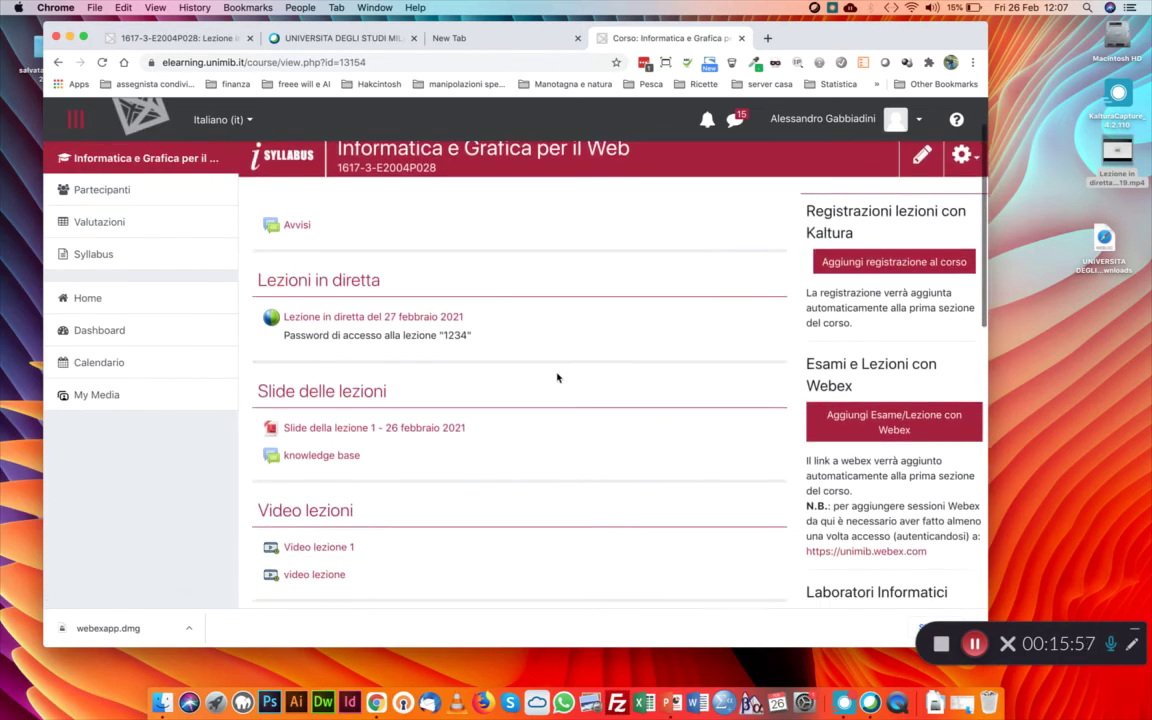
scroll(557, 377, "up", 2)
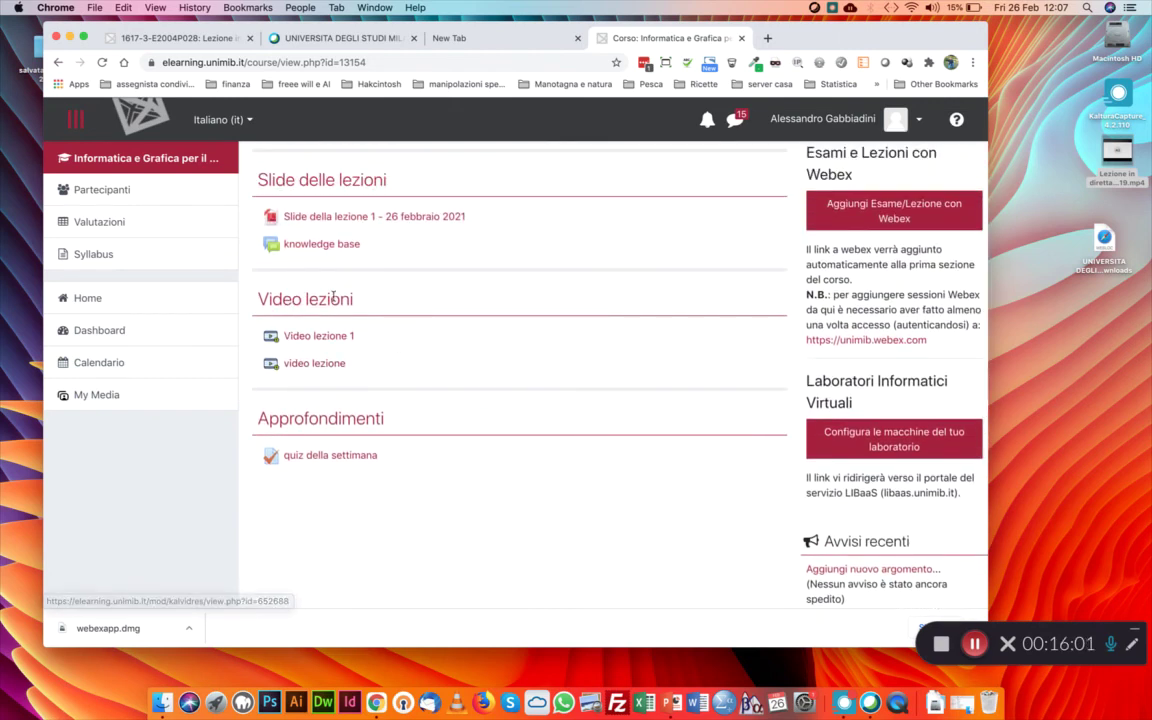
scroll(413, 350, "up", 4)
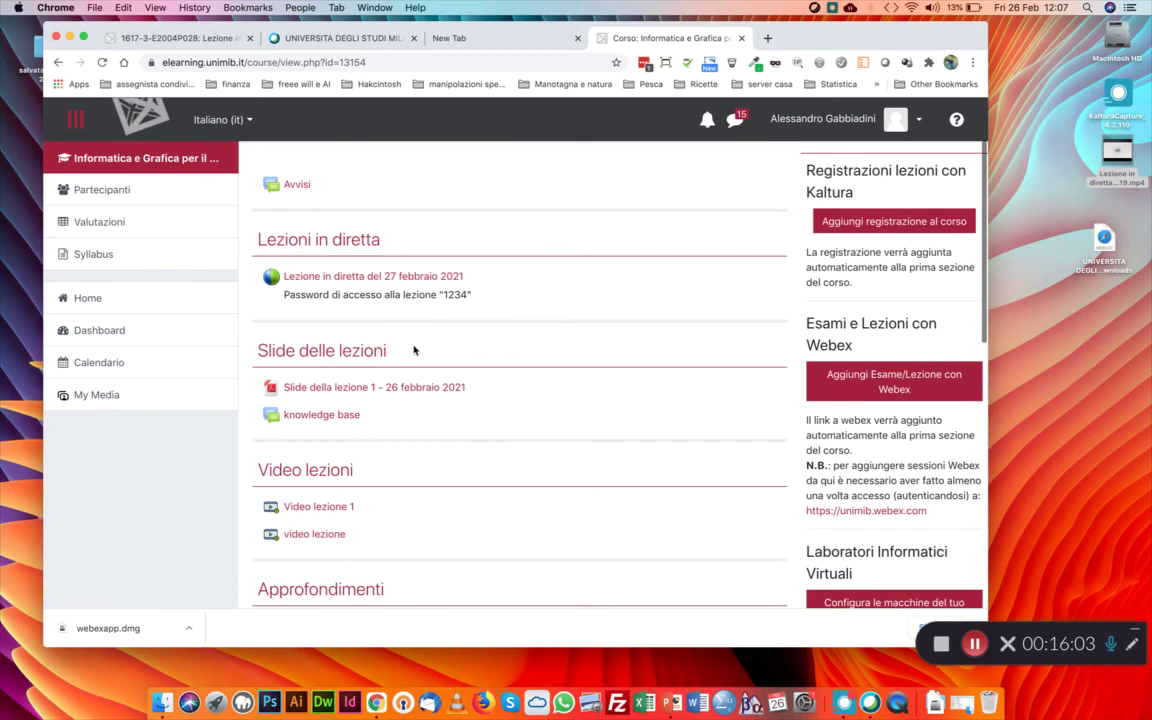
scroll(362, 442, "down", 4)
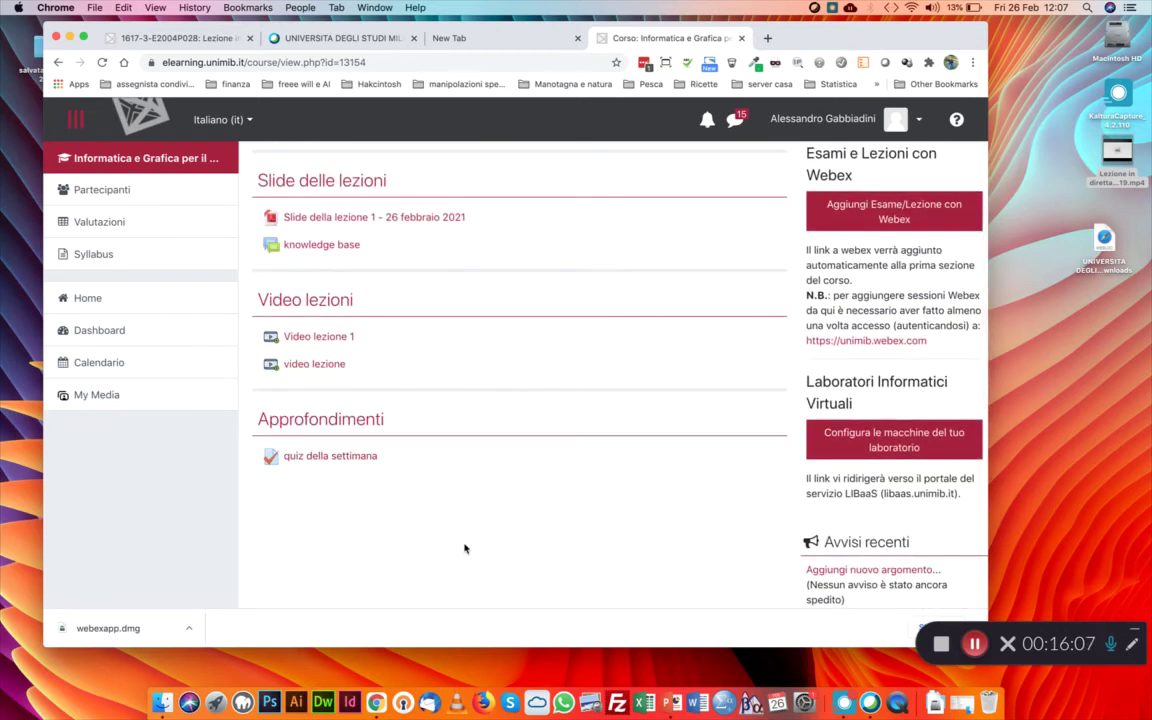
scroll(464, 548, "up", 2)
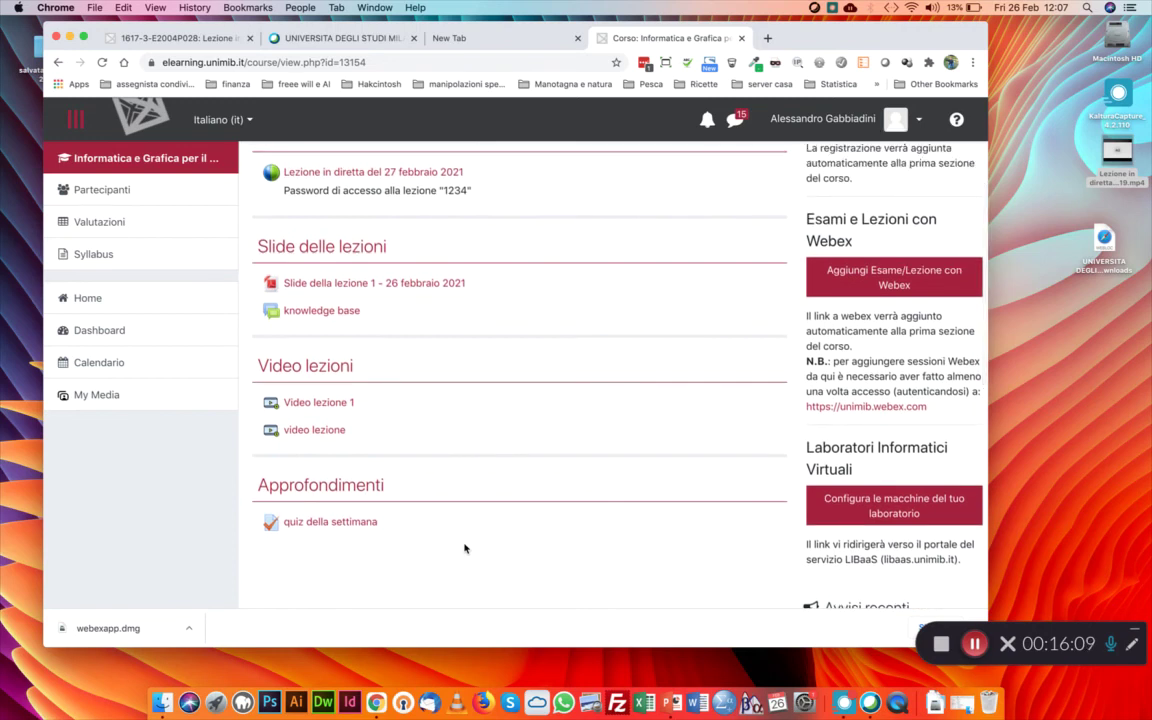
scroll(464, 548, "up", 3)
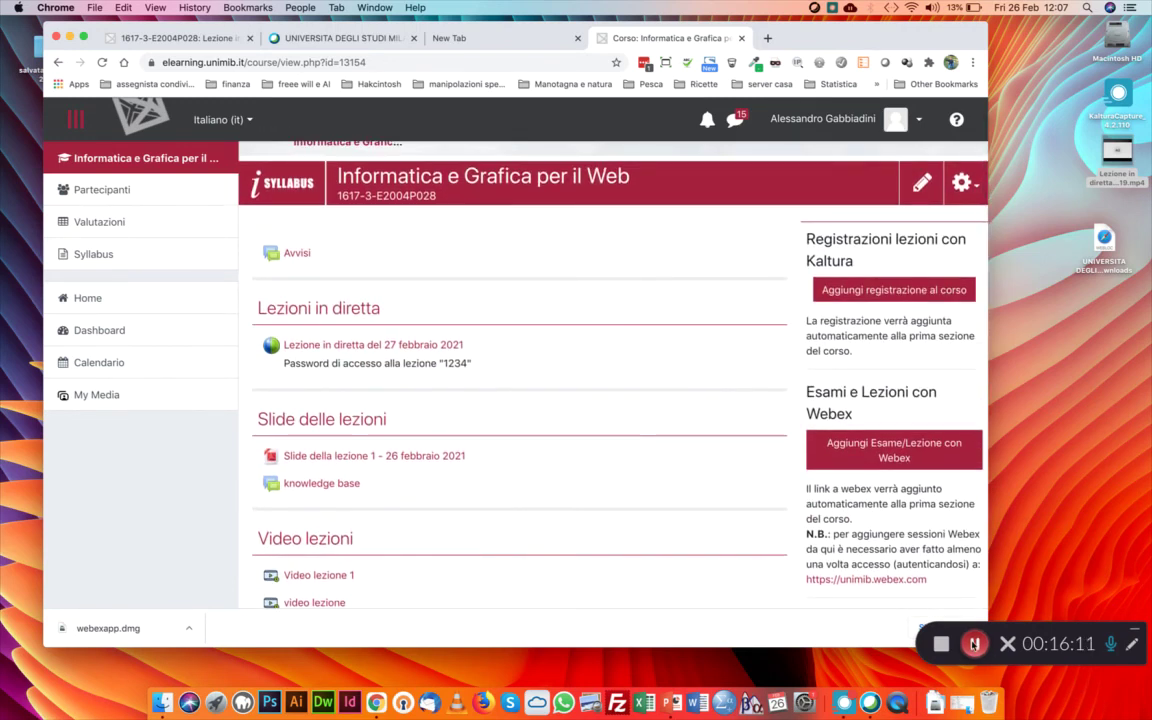
left_click(976, 645)
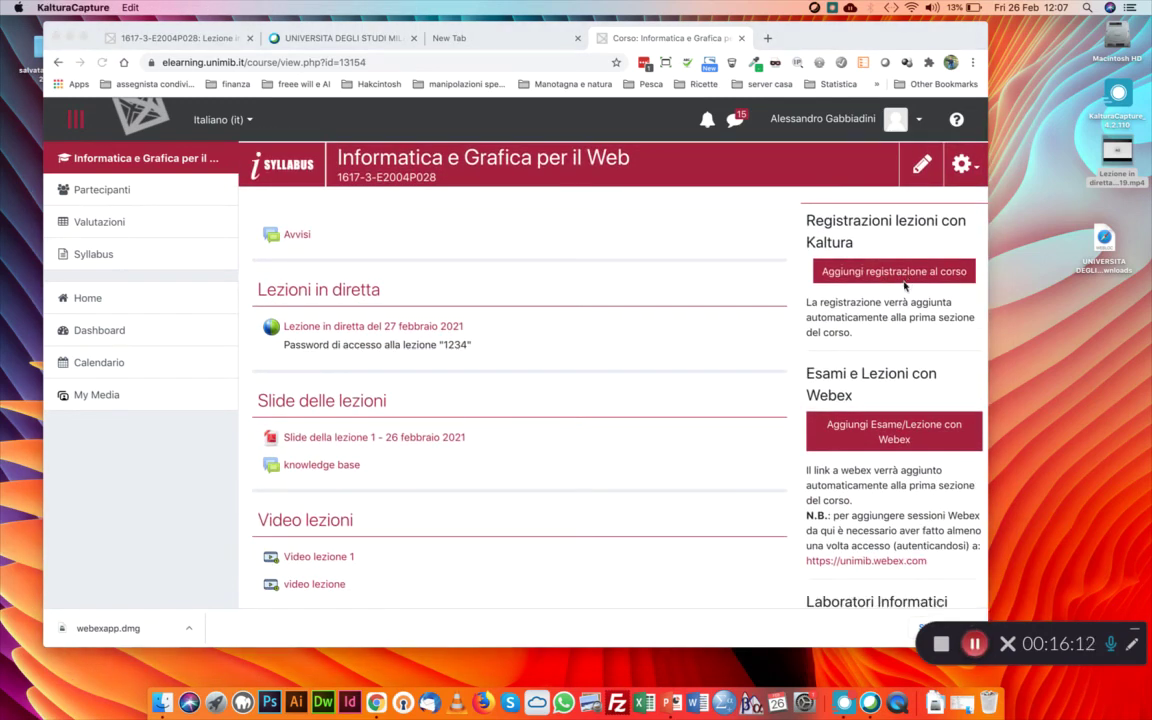
scroll(860, 340, "down", 2)
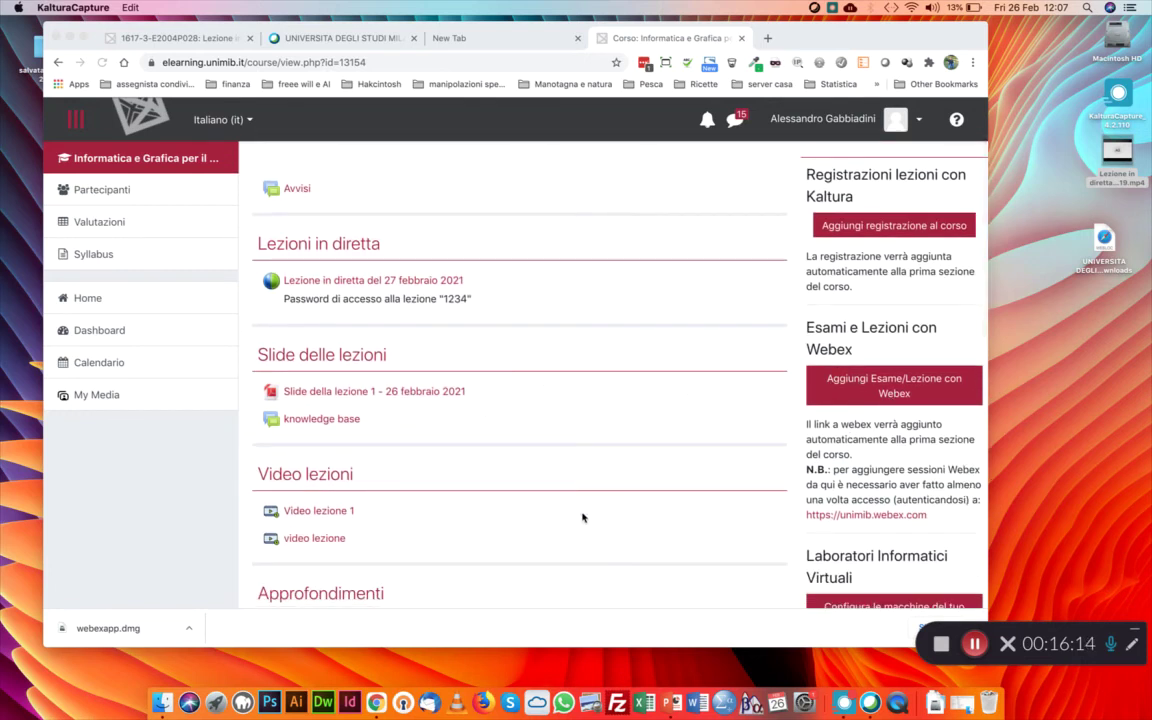
left_click(890, 380)
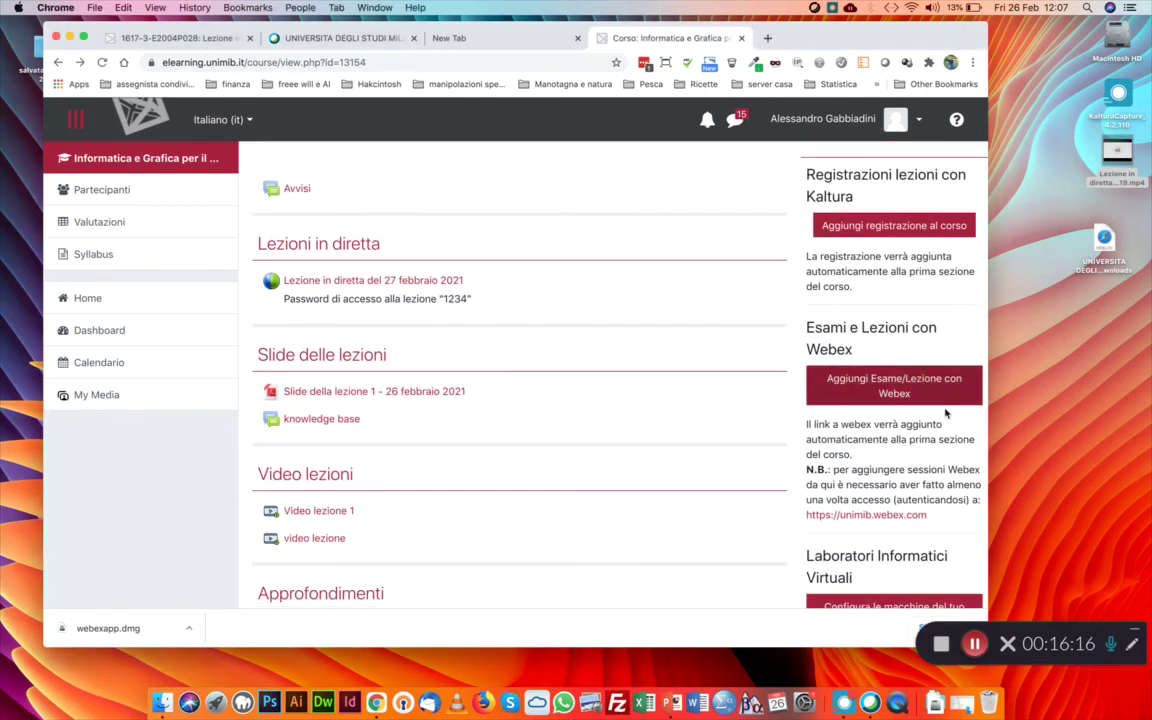
left_click(929, 382)
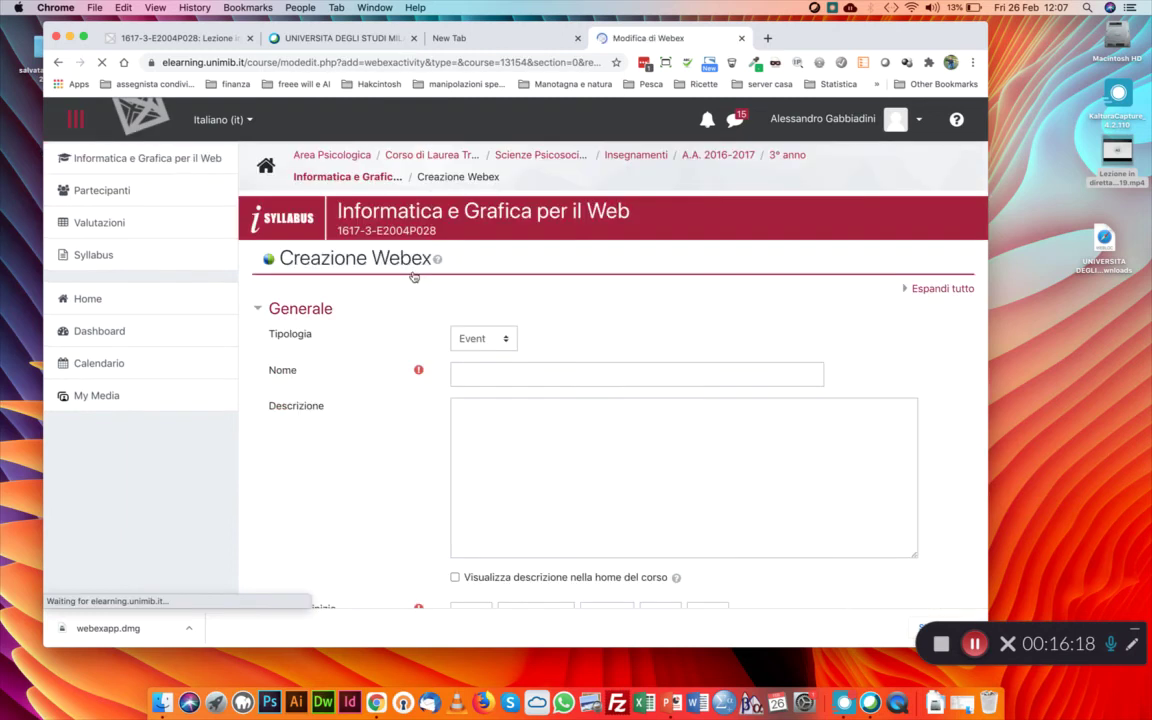
Switch the Webex session type to Meeting, then set it back to Event
scroll(451, 276, "down", 2)
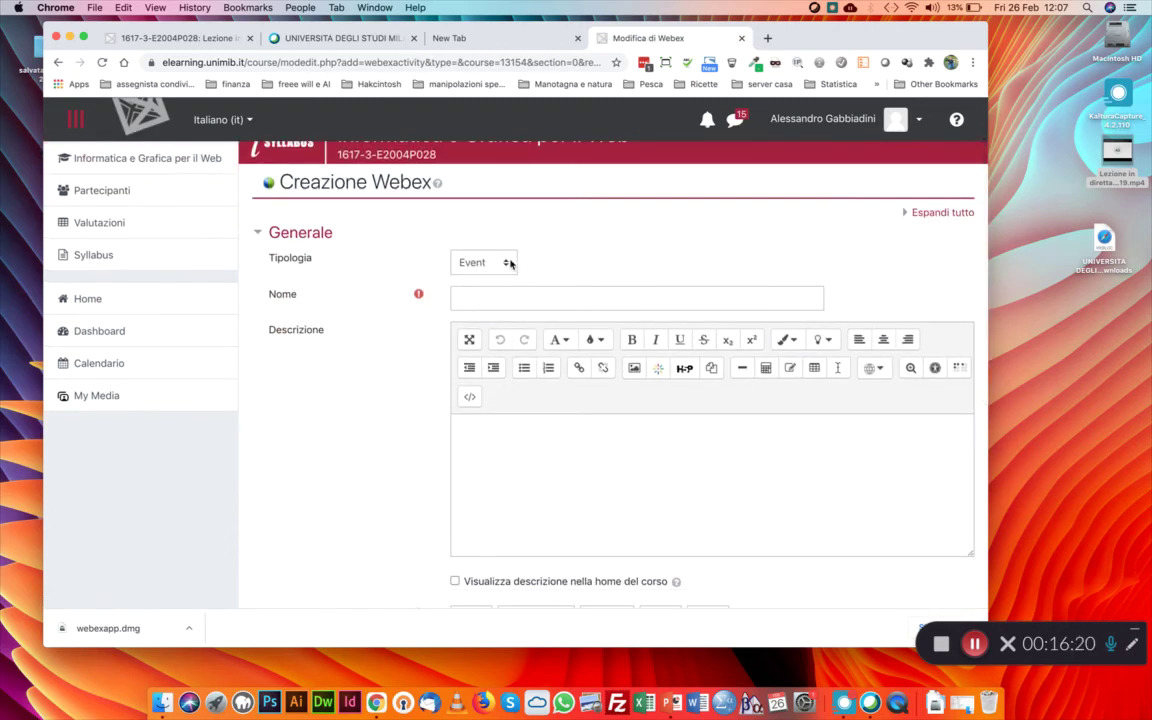
left_click(509, 263)
left_click(584, 268)
left_click(506, 263)
left_click(486, 236)
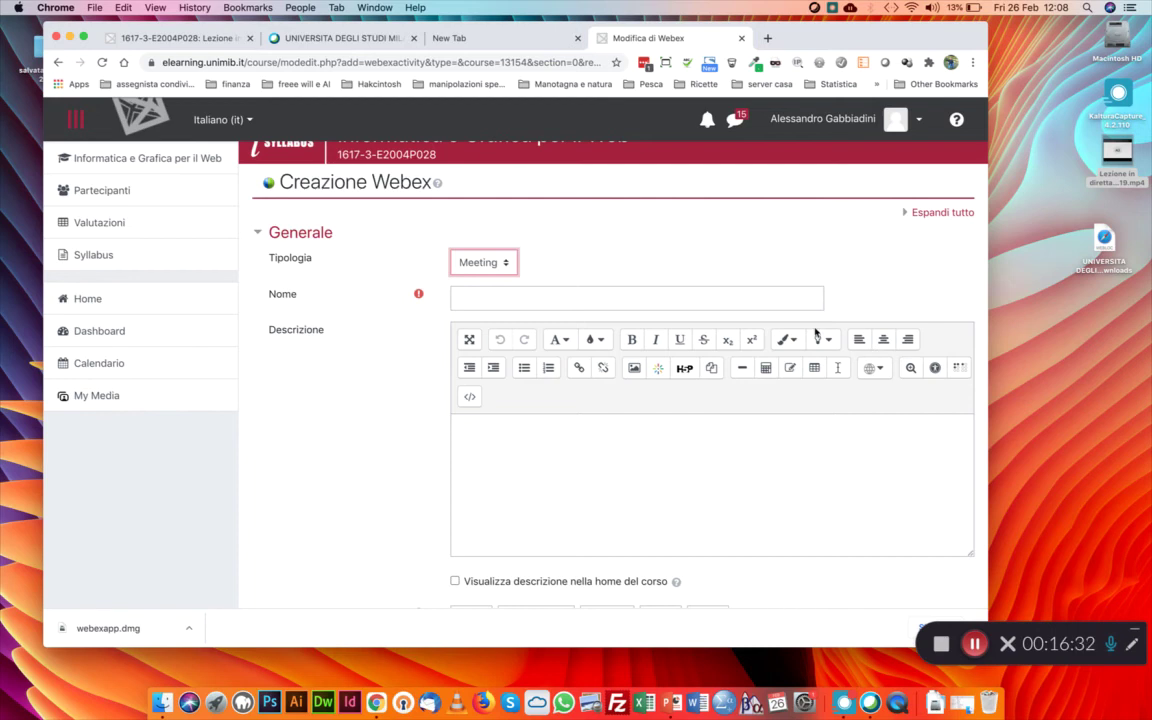
left_click(508, 263)
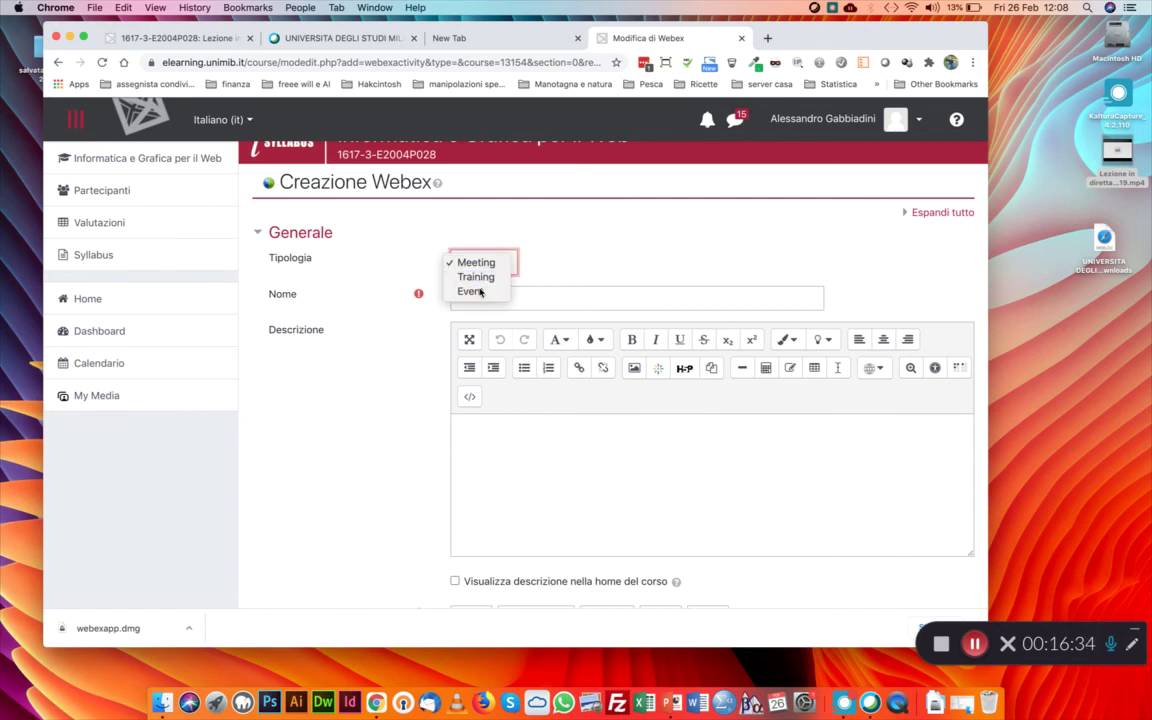
left_click(478, 290)
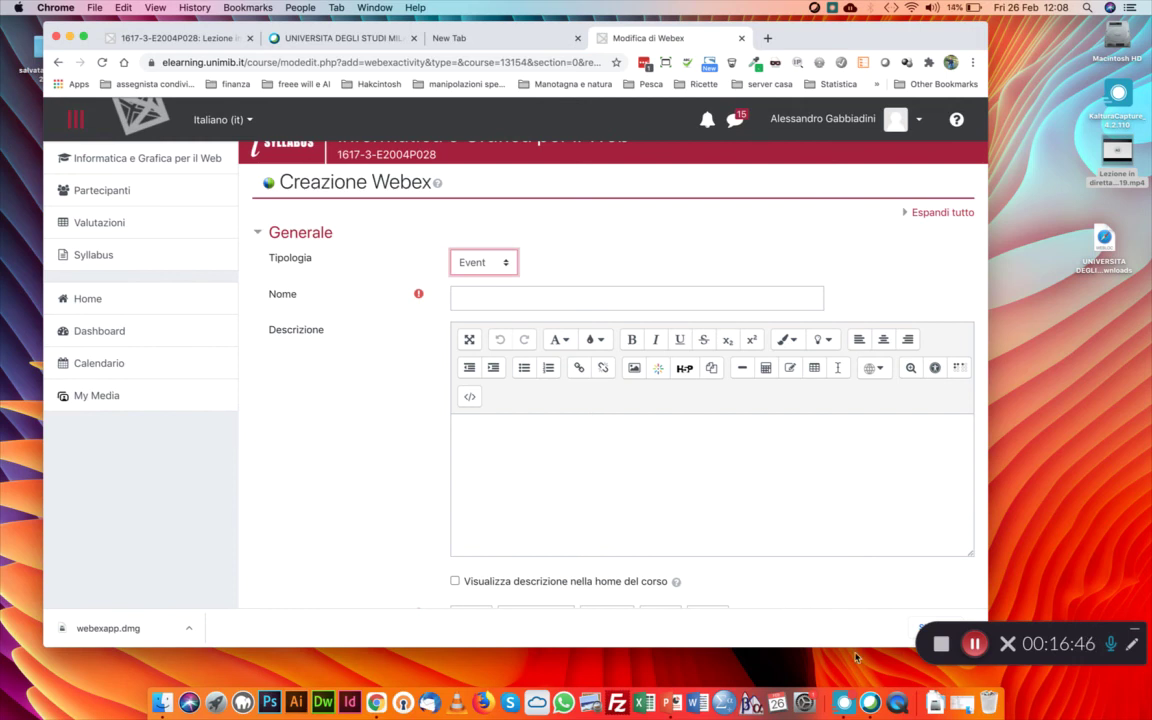
Check the Cisco Webex Meetings app, then recheck the session type list, leaving it on Event
left_click(845, 702)
left_click(503, 148)
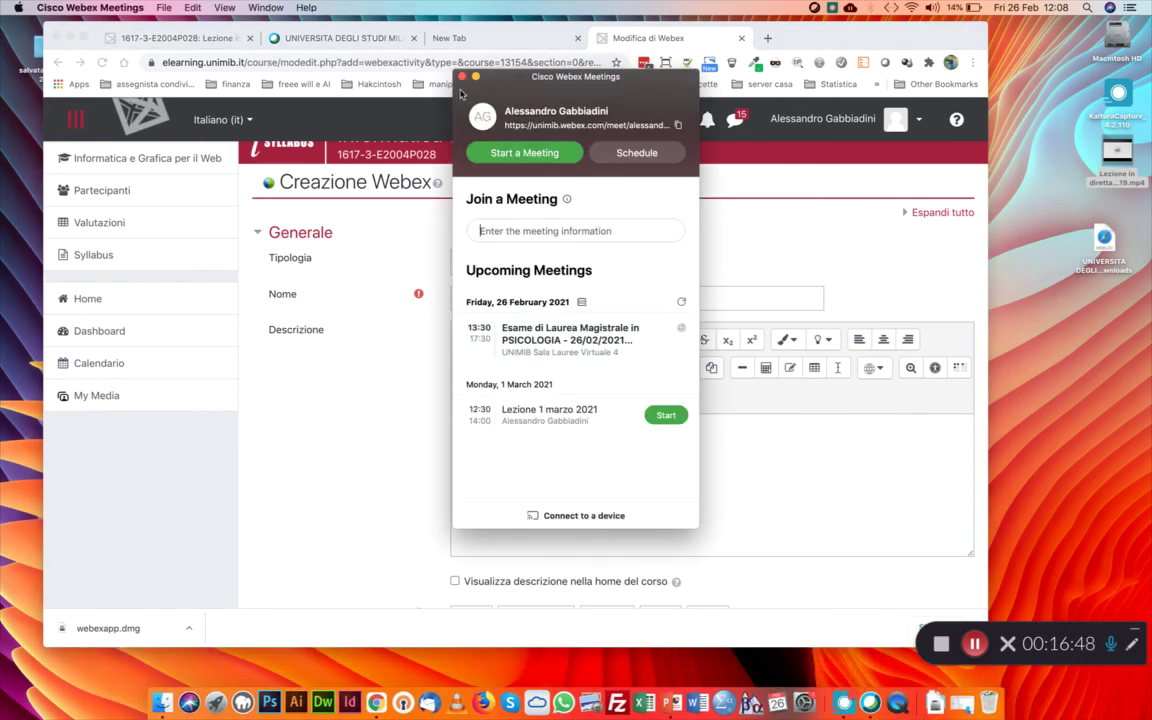
left_click(510, 261)
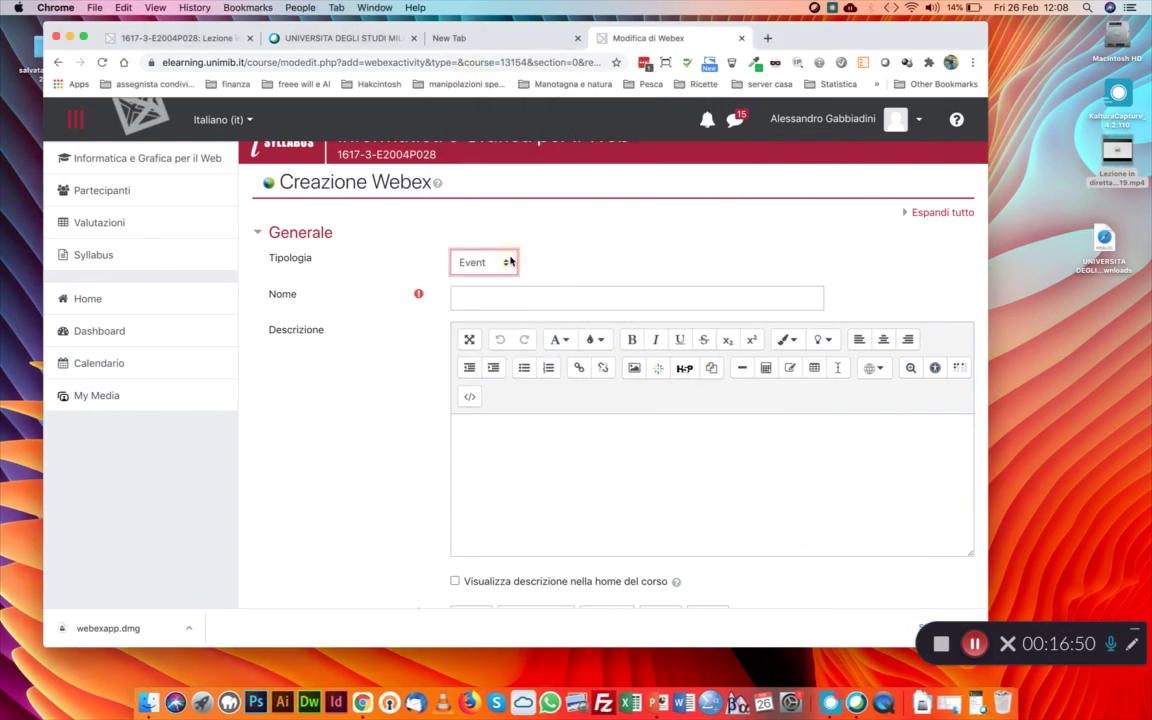
left_click(510, 261)
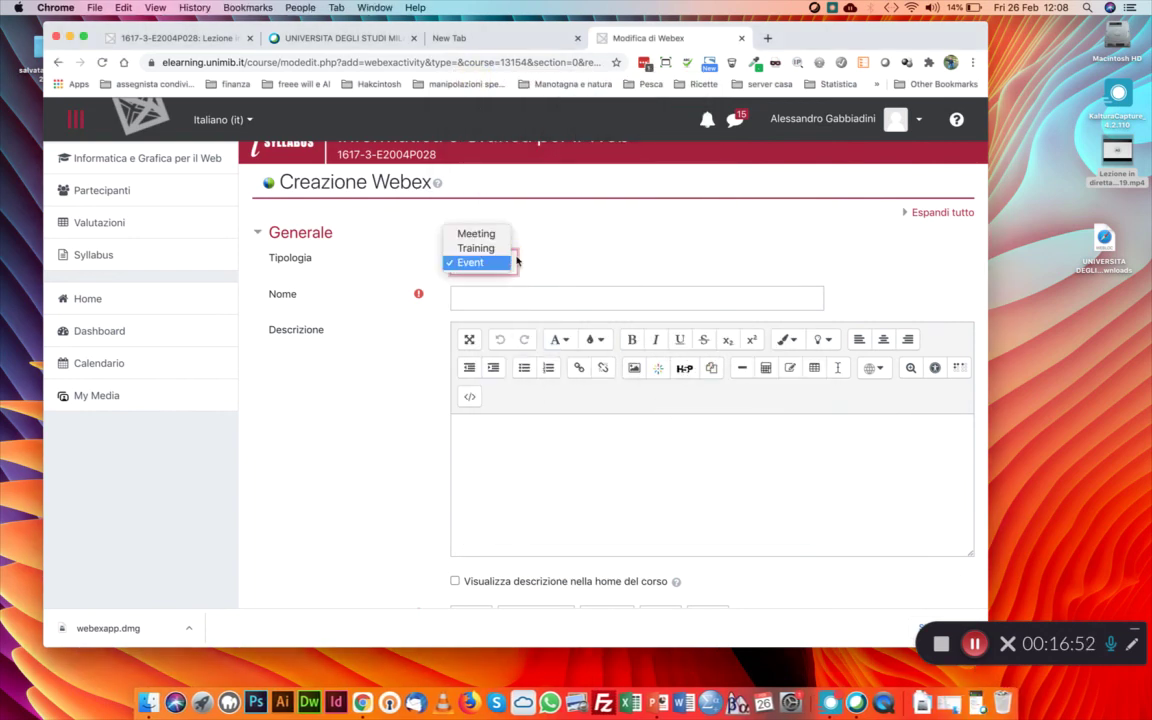
left_click(516, 261)
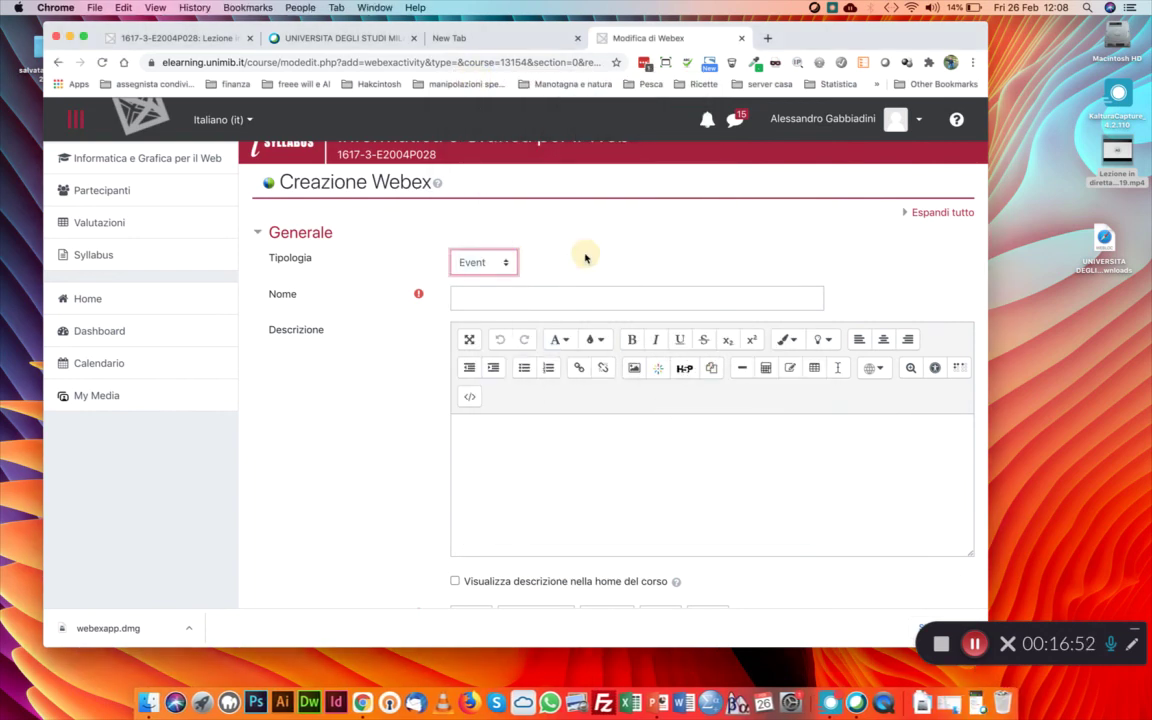
left_click(507, 263)
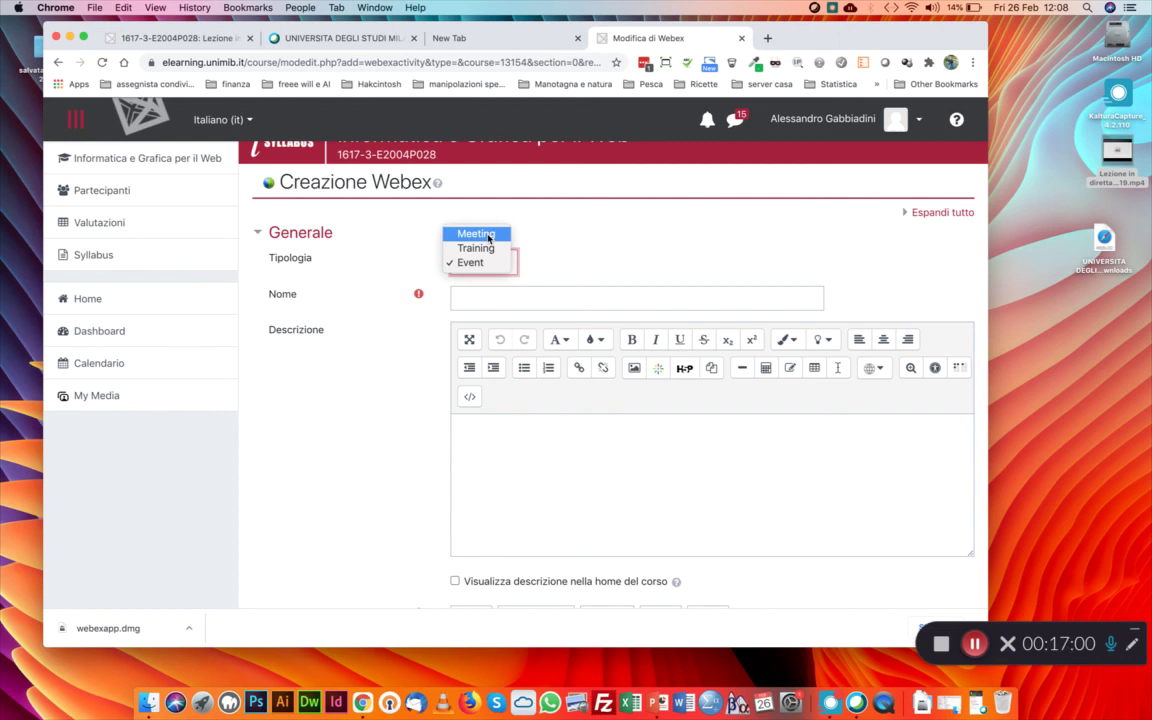
left_click(555, 257)
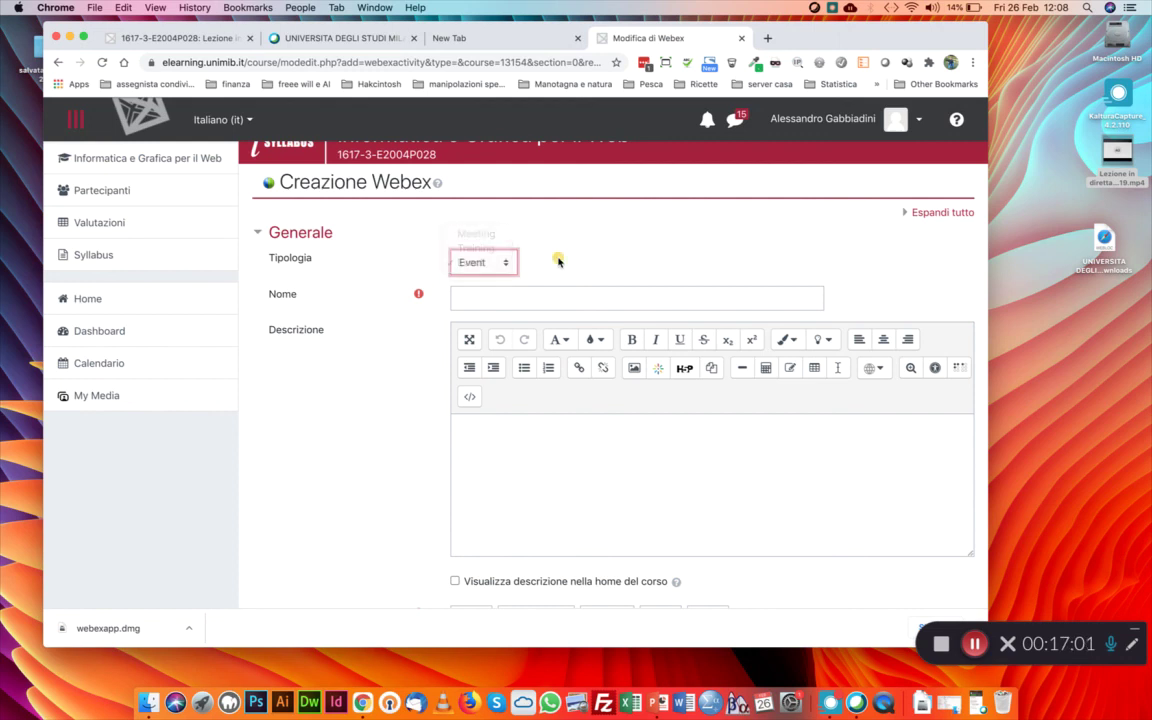
left_click(505, 263)
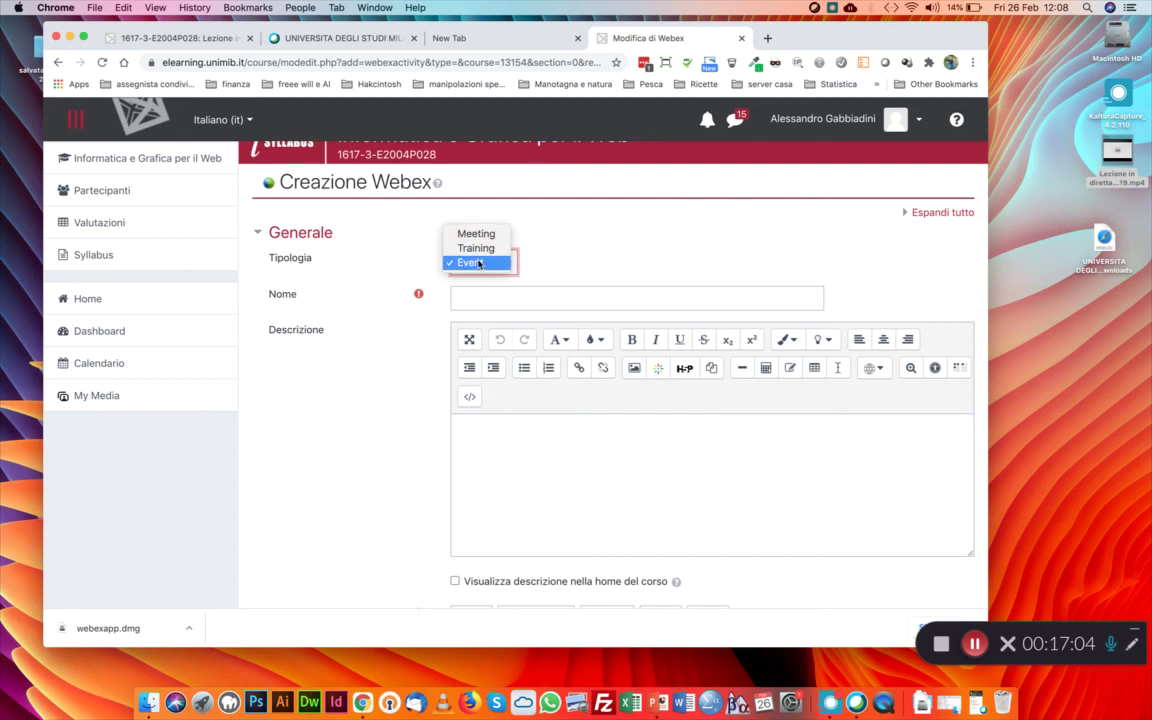
left_click(655, 276)
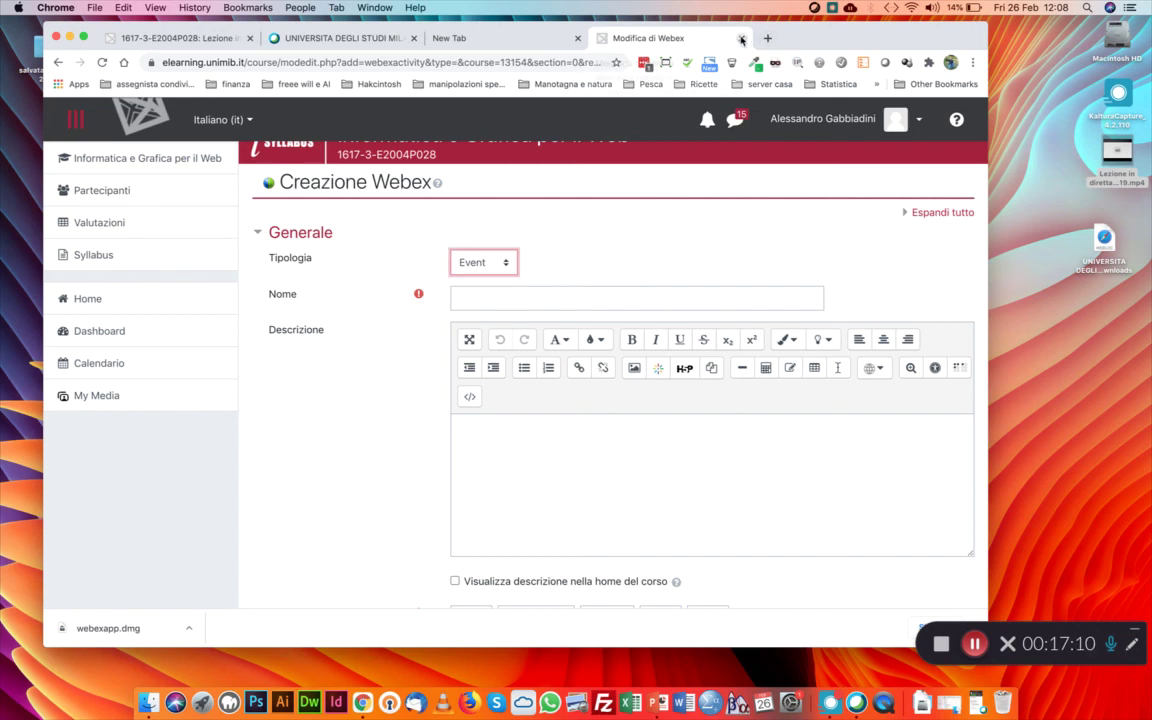
Stay on the Creazione Webex form after a close attempt, and reopen the Webex Meetings app
left_click(741, 39)
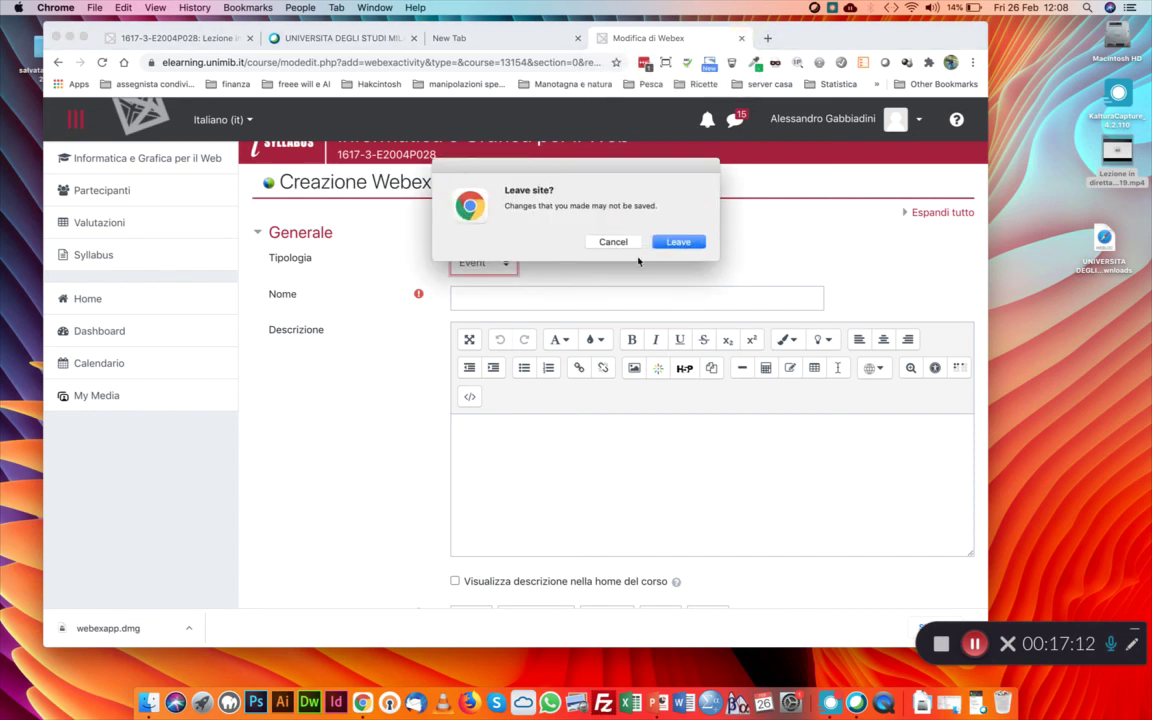
left_click(616, 243)
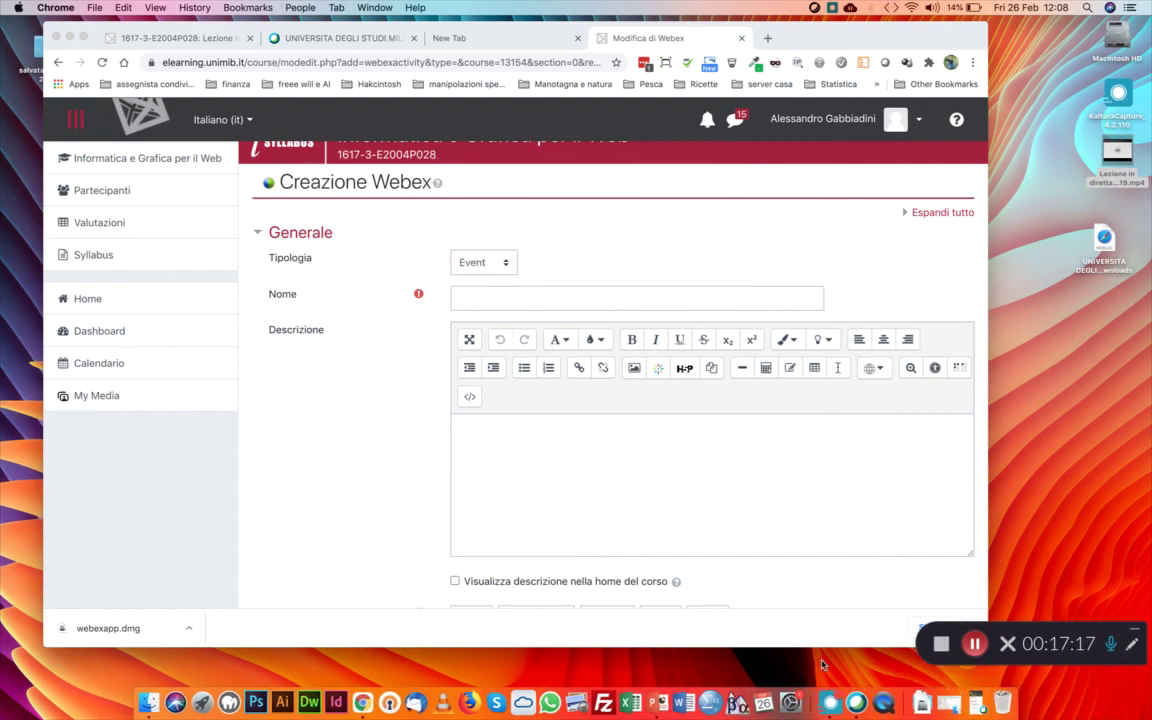
left_click(858, 700)
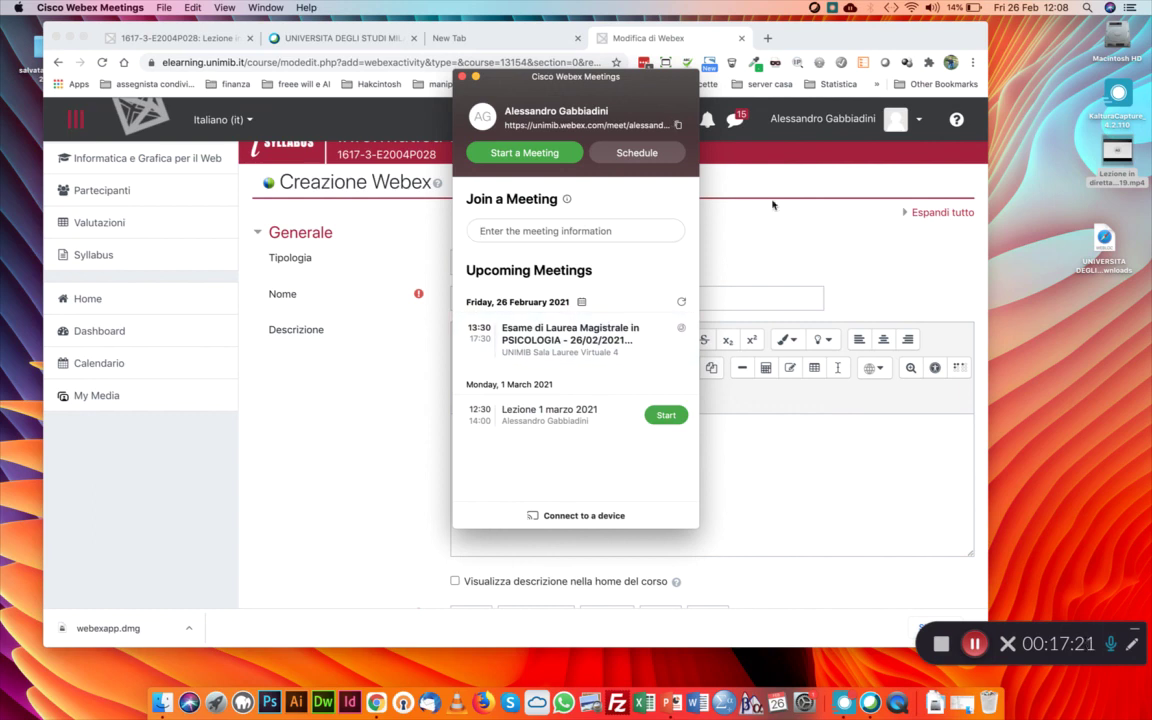
left_click(725, 204)
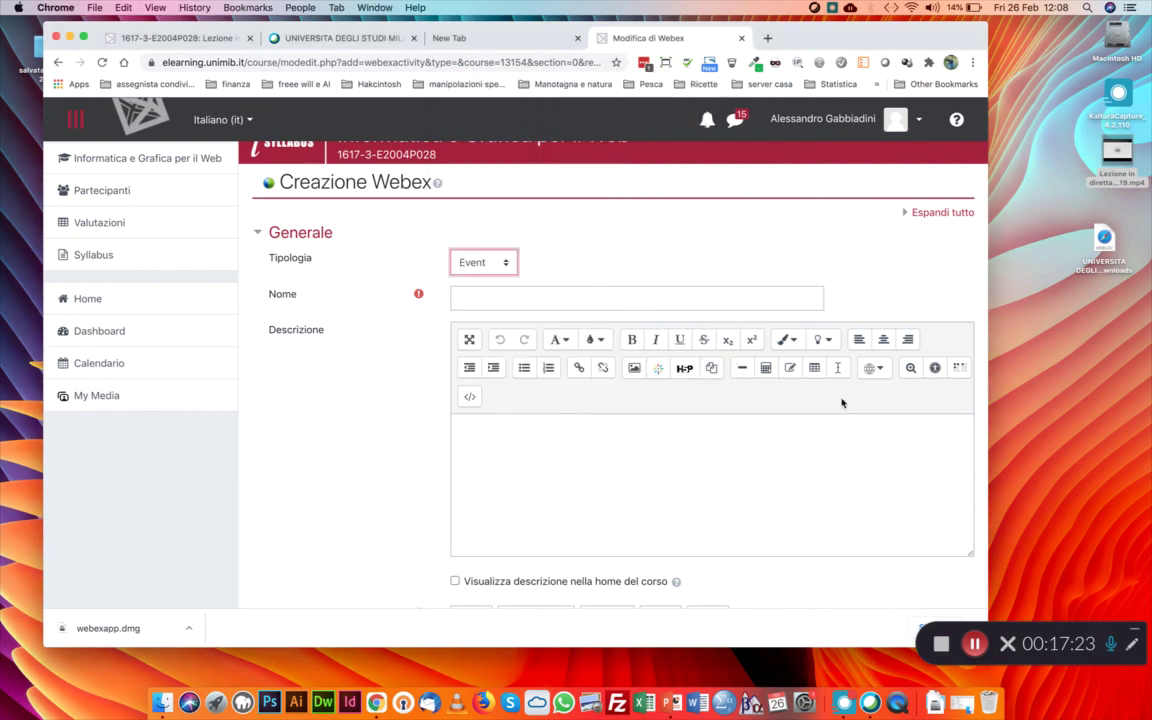